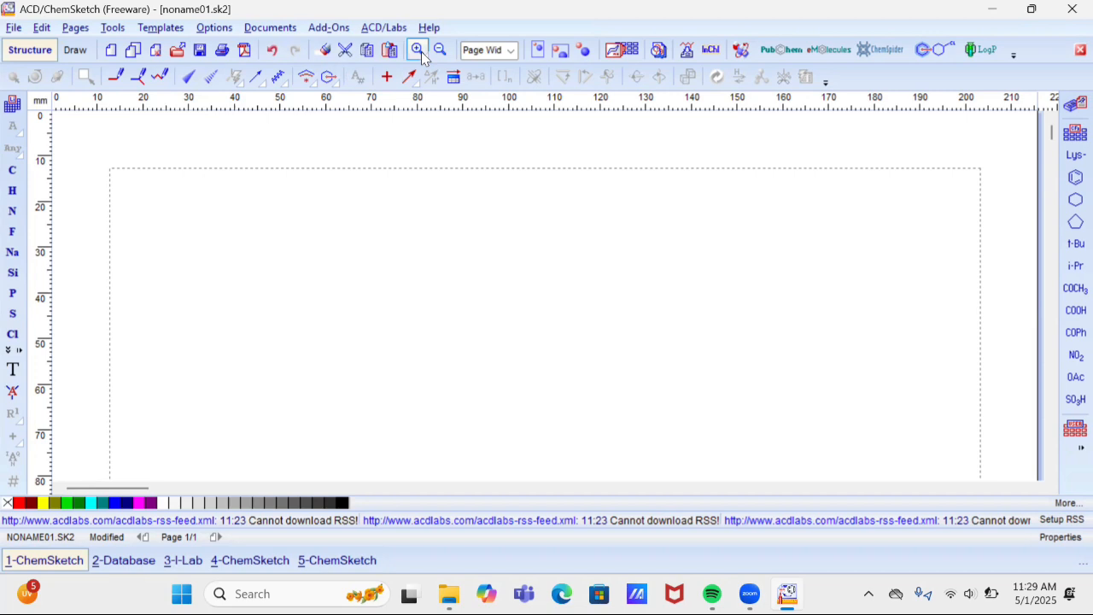
Open the template library and browse Alkaloids page 4 (cr-er), Anions, Aromatics, Carbohydrates and DNA/RNA Kit.
left_click(538, 50)
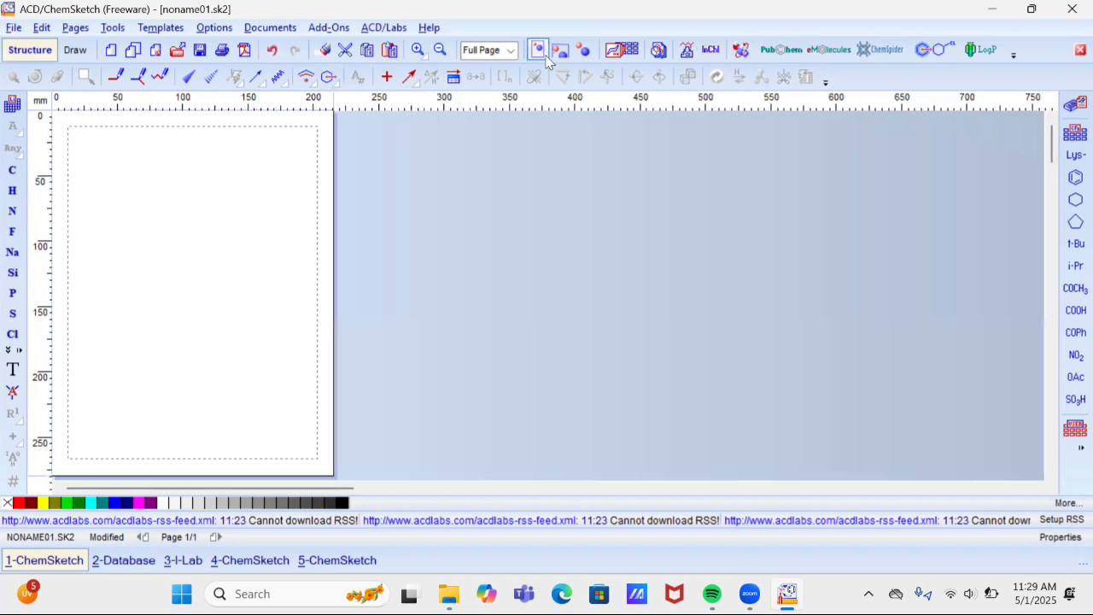
left_click(560, 57)
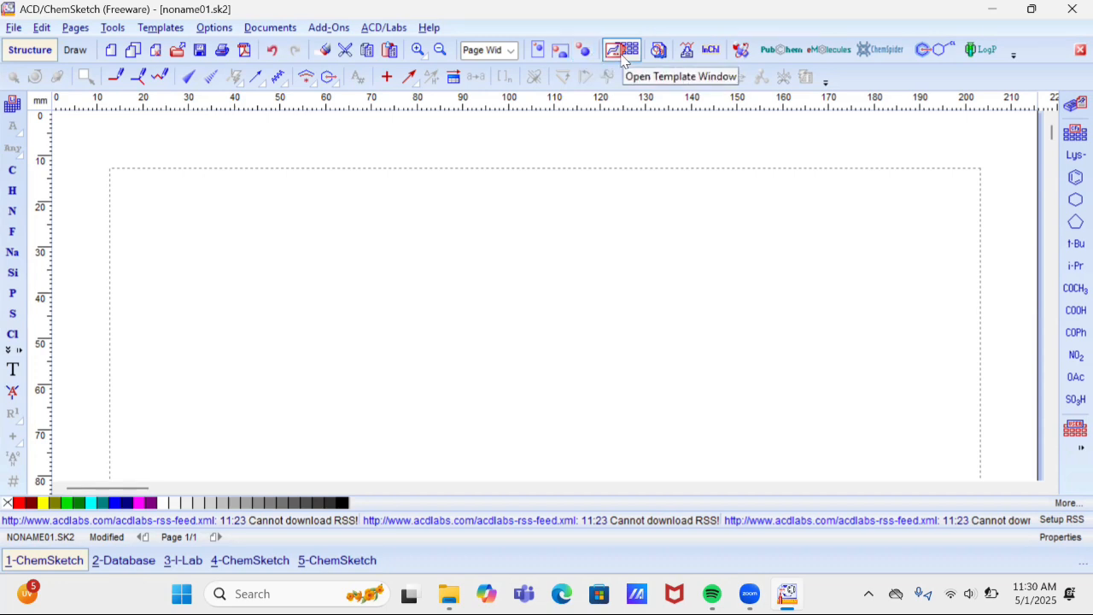
left_click(621, 54)
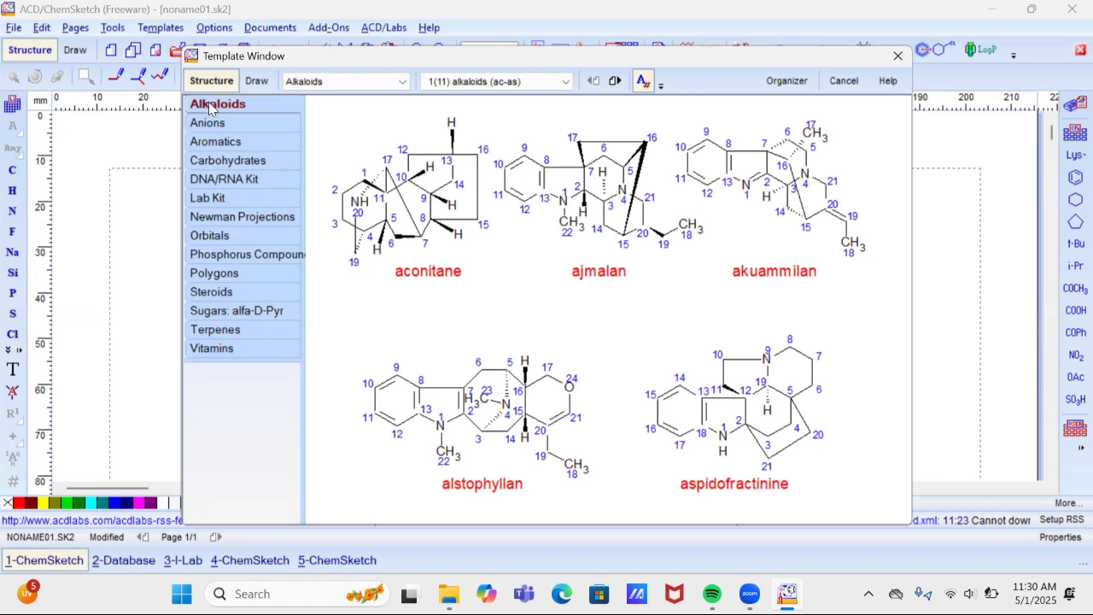
left_click(447, 83)
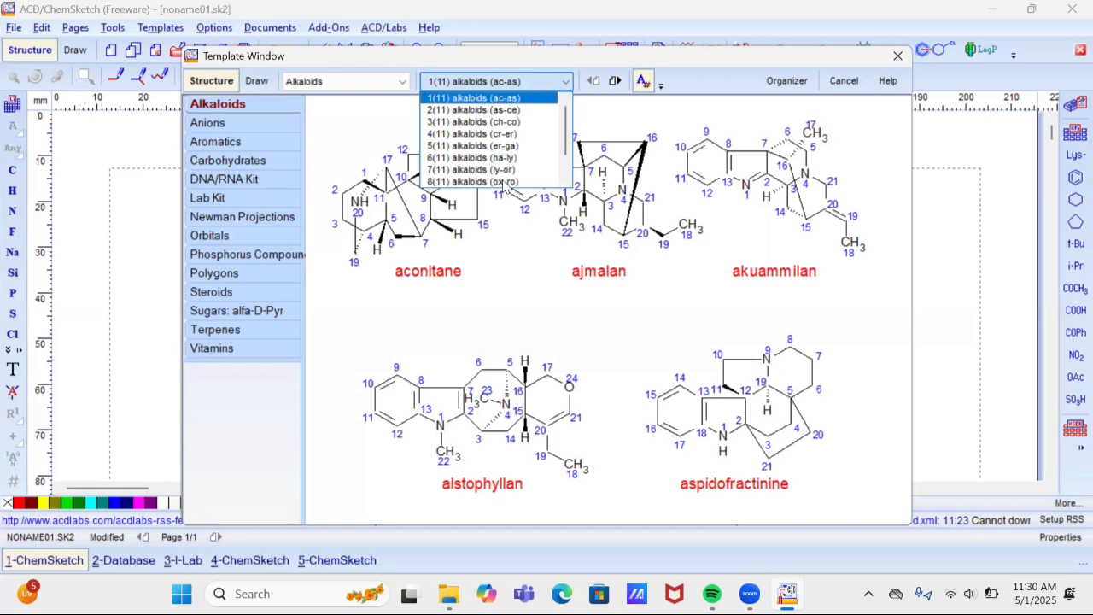
scroll(504, 181, "down", 1)
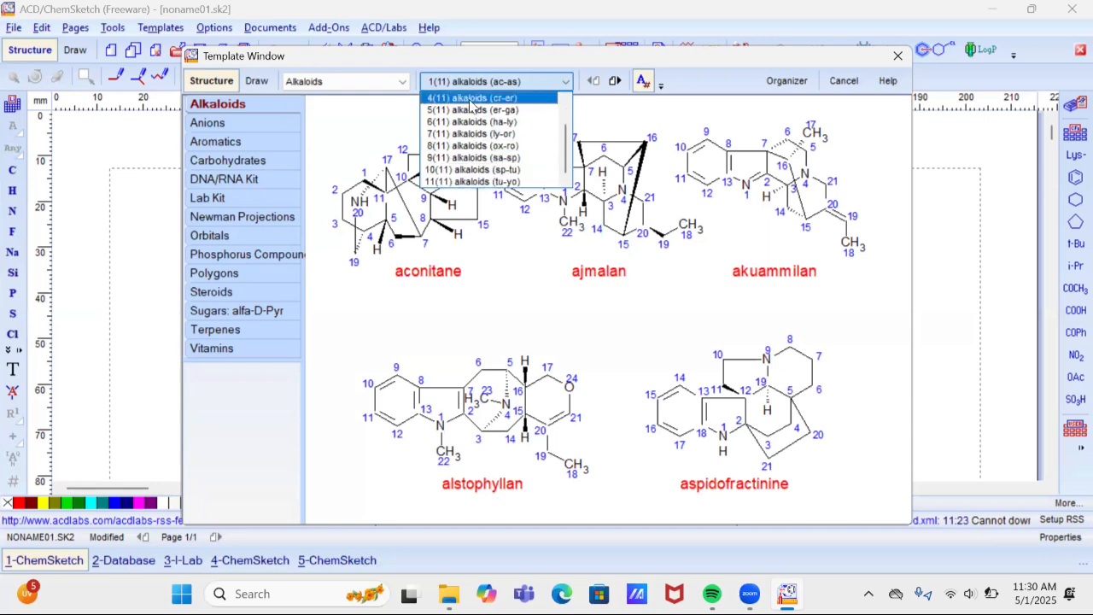
left_click(473, 99)
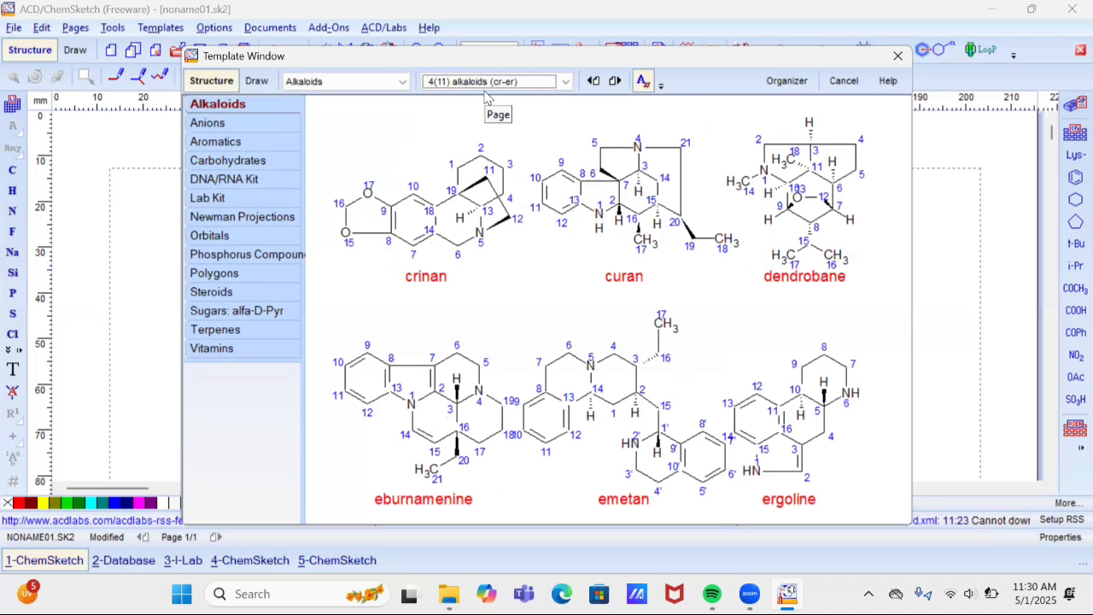
left_click(260, 124)
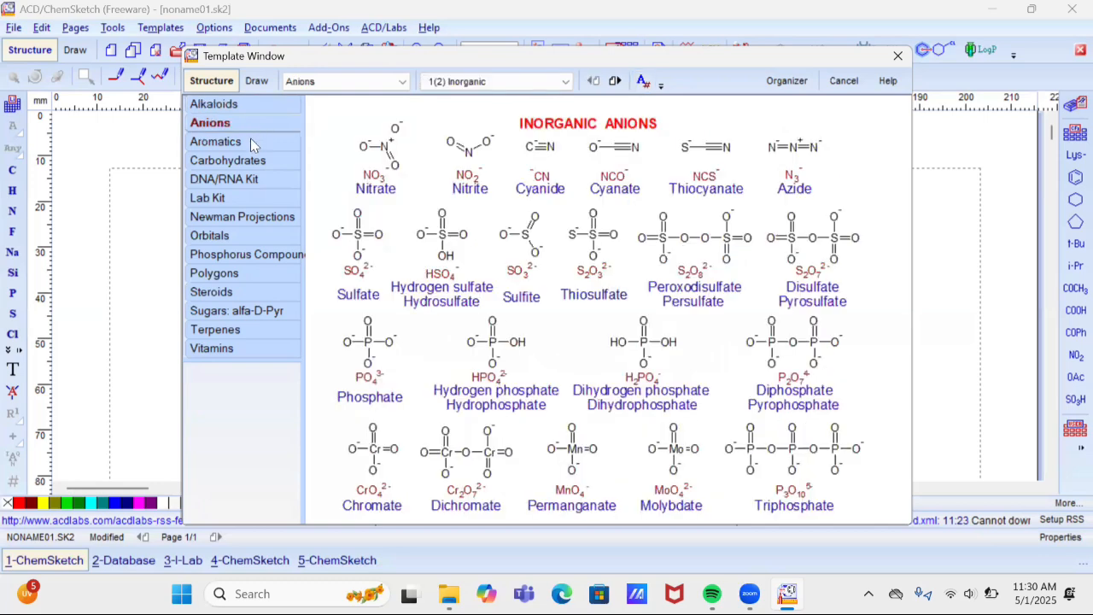
left_click(250, 141)
left_click(251, 162)
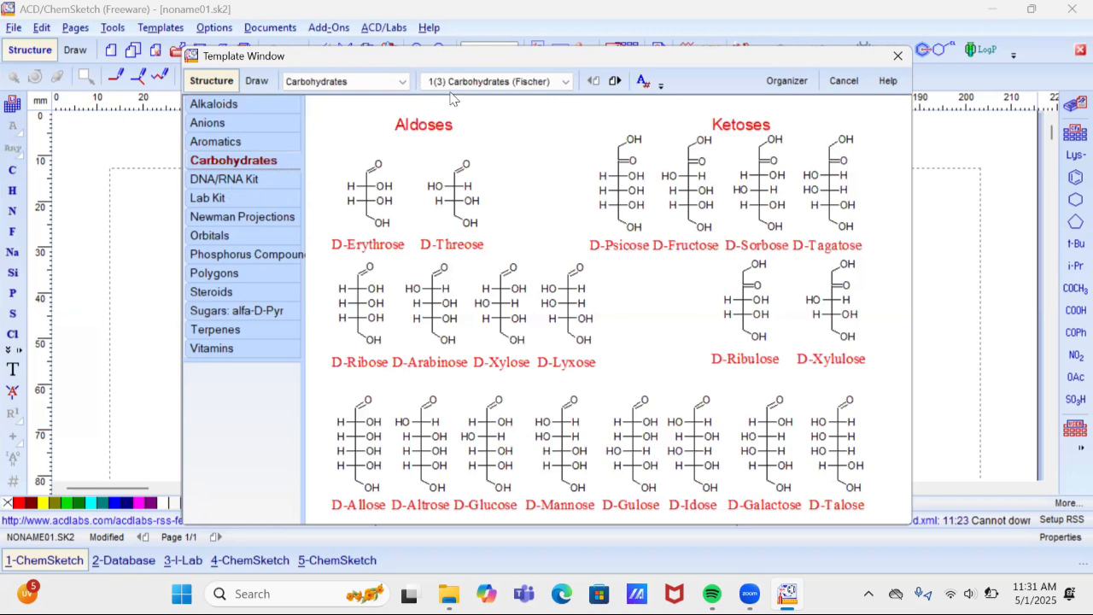
left_click(241, 179)
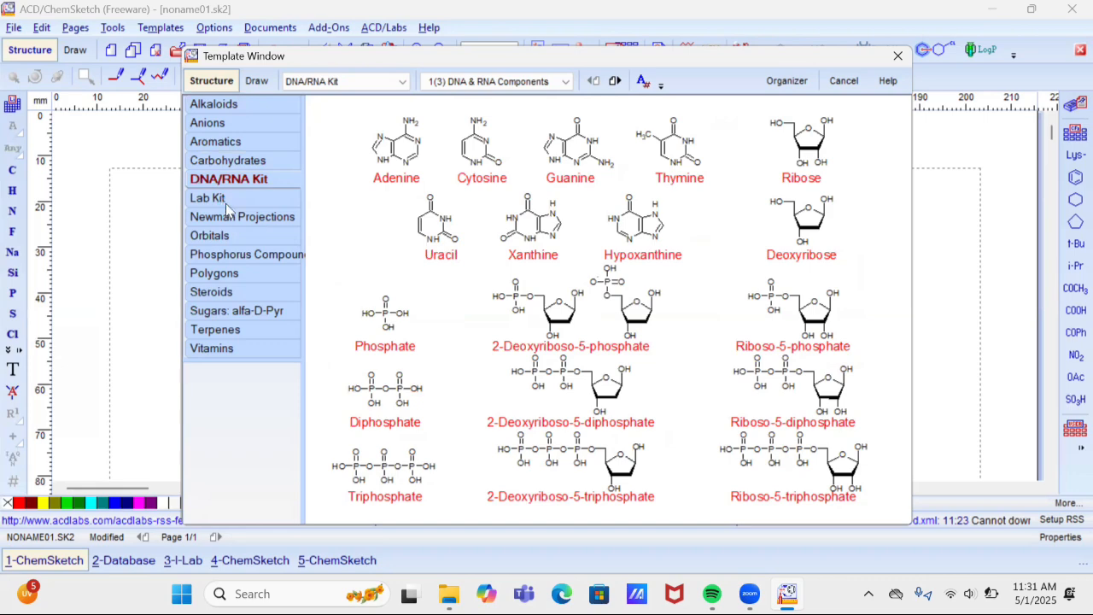
Insert the largest Erlenmeyer flask from the Lab Kit's Analytical templates in the upper part of the page, about 42 mm tall.
left_click(226, 203)
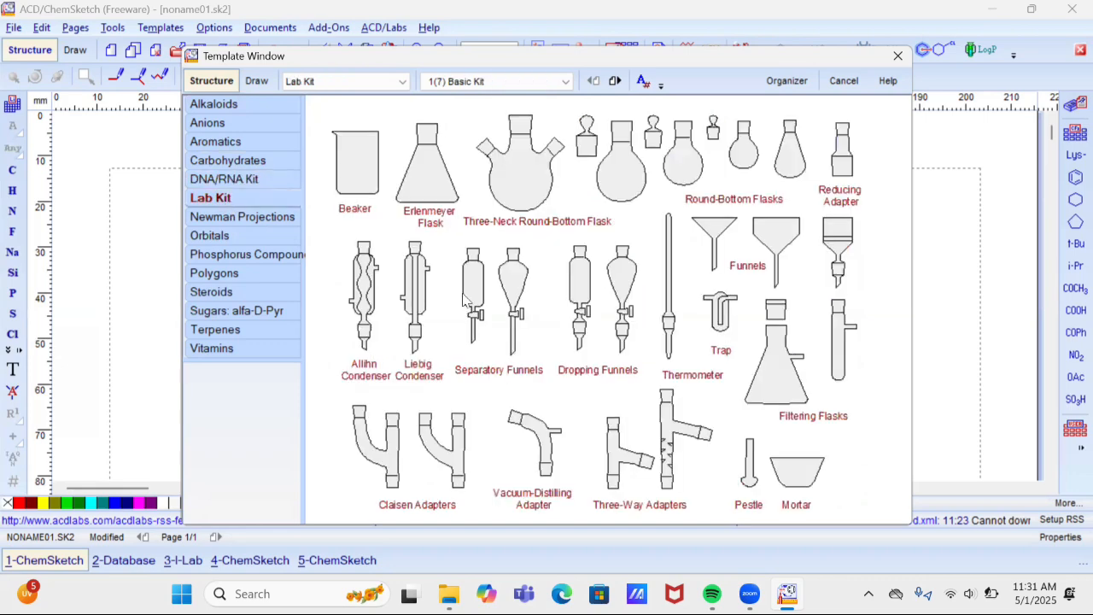
left_click(478, 83)
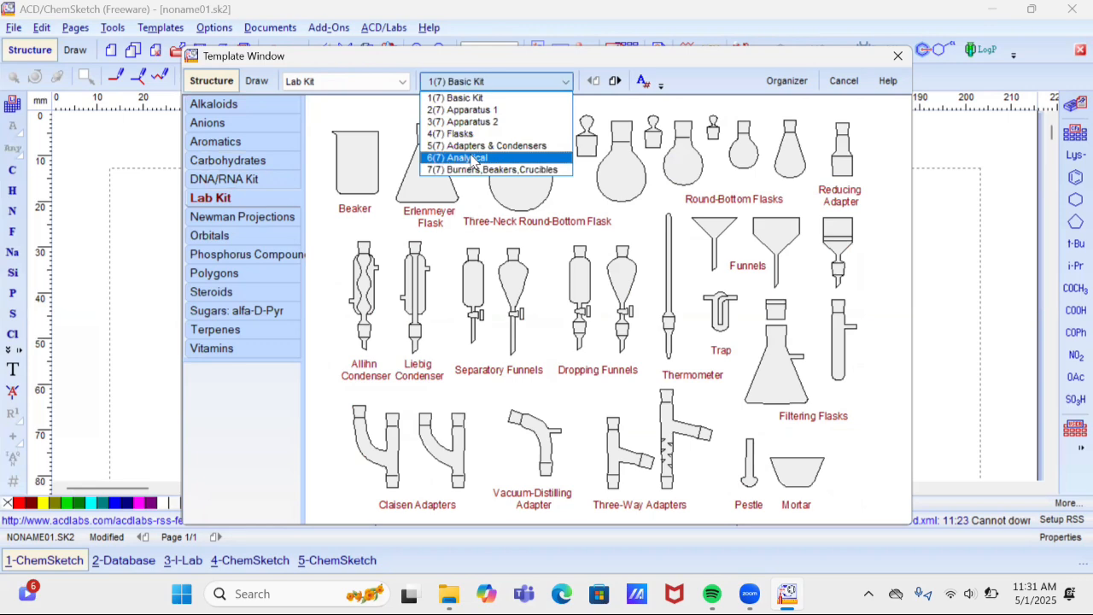
left_click(472, 159)
left_click(490, 82)
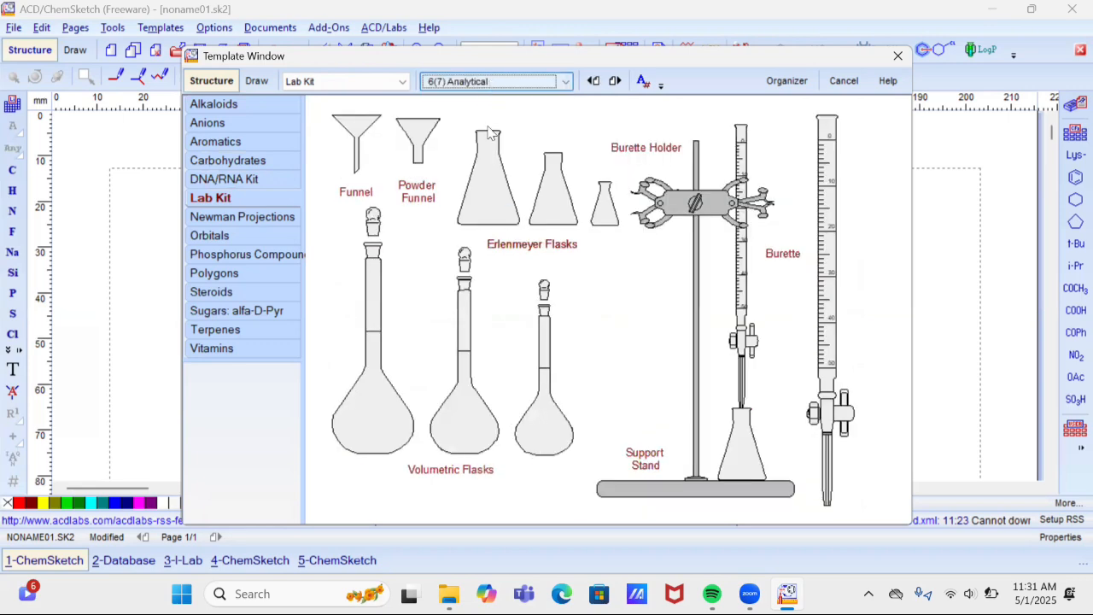
key("Down")
key("Escape")
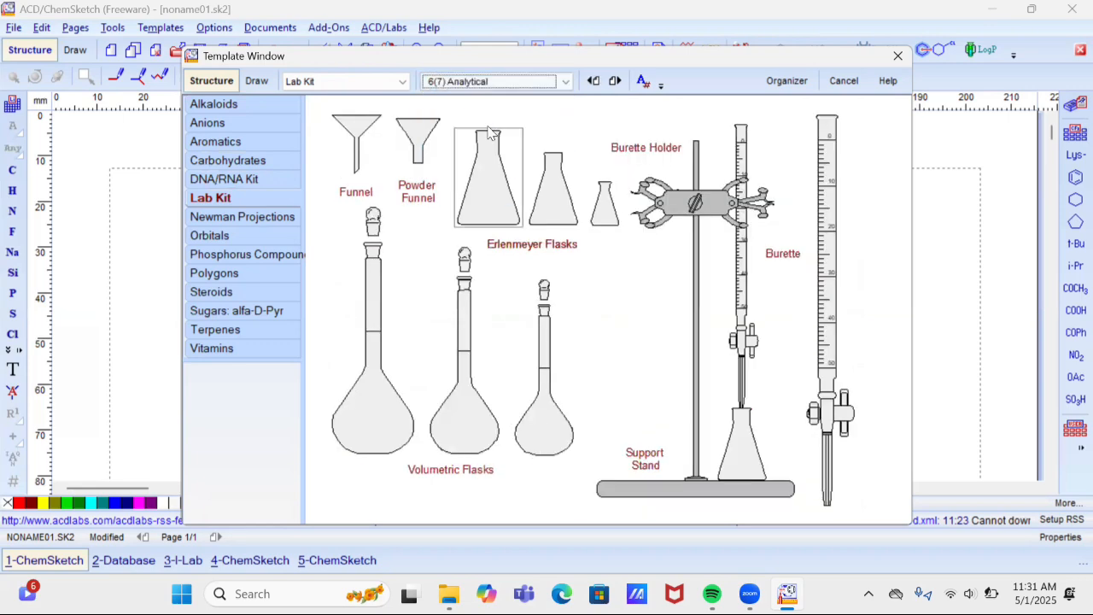
left_click(490, 130)
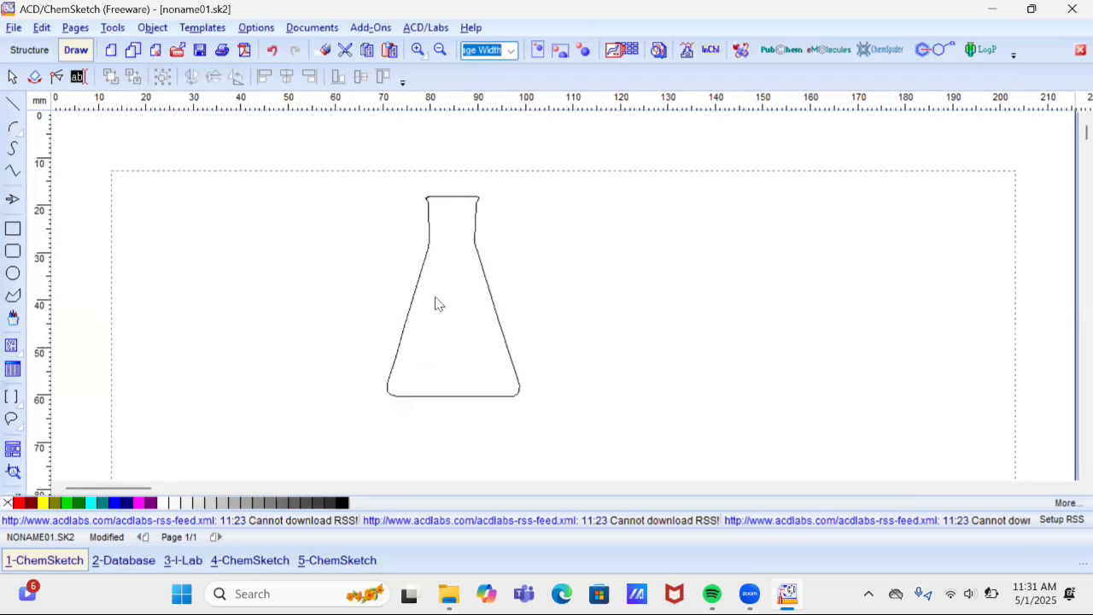
left_click(435, 304)
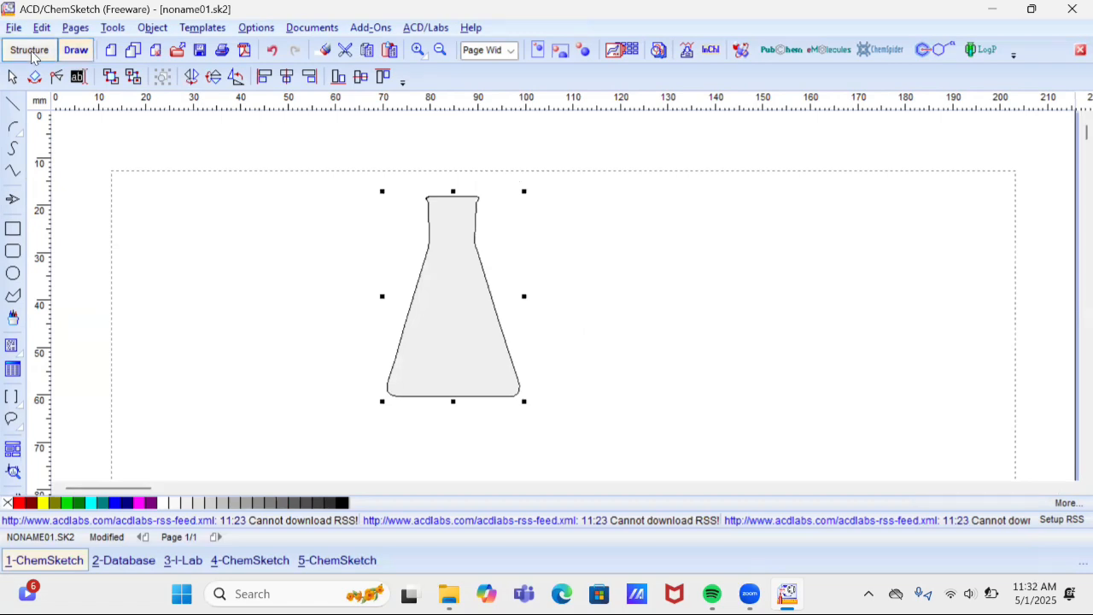
Return to drawing mode and centre the selected Erlenmeyer flask horizontally on the page.
left_click(30, 50)
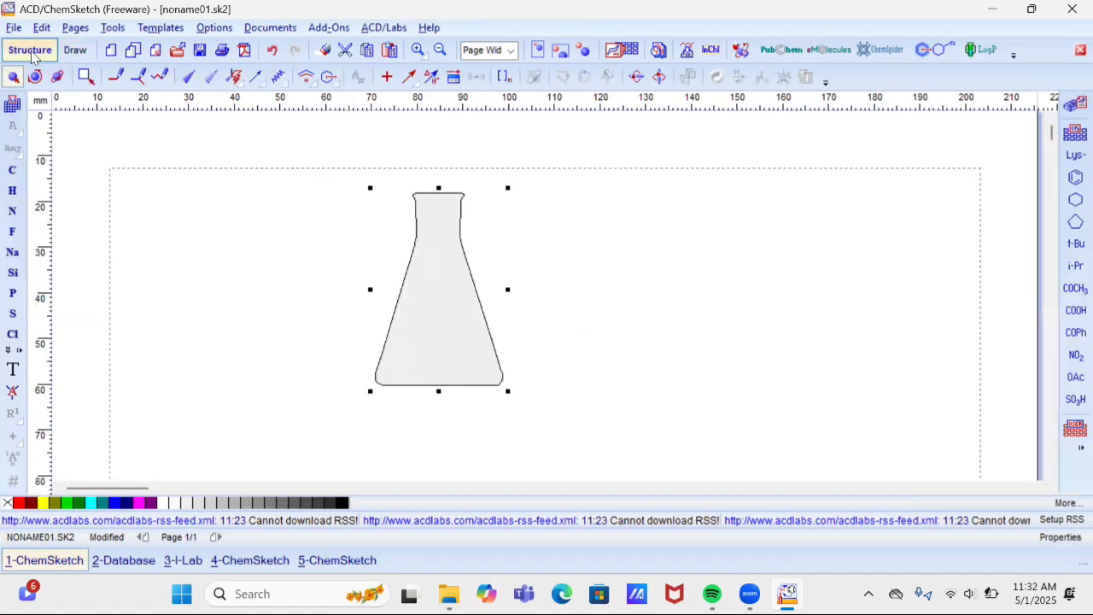
left_click(75, 50)
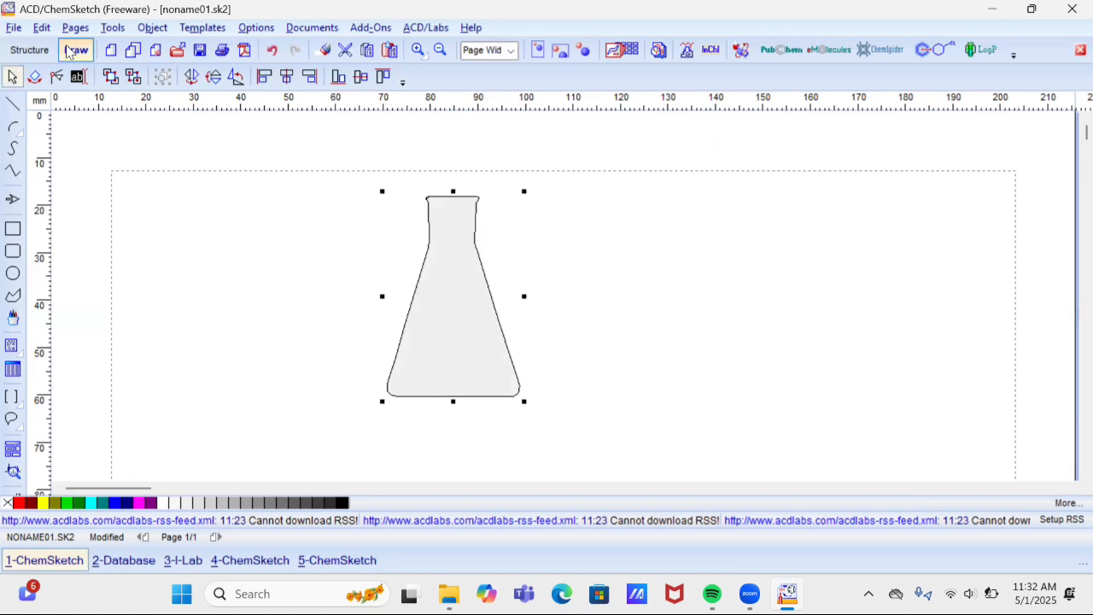
left_click(286, 76)
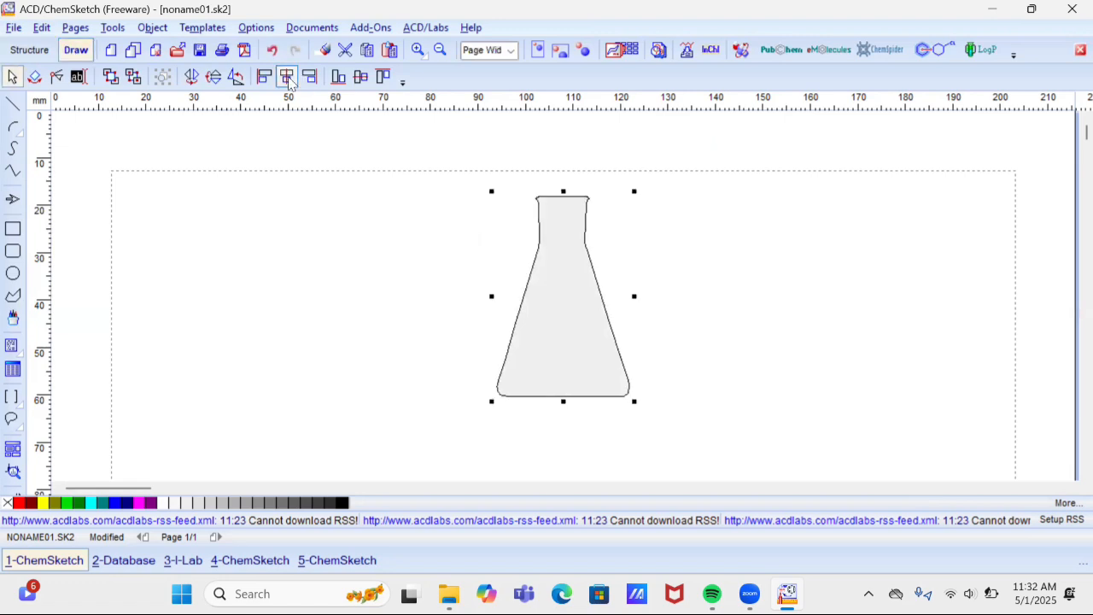
Rotate the flask 90 degrees counterclockwise, and undo the rotation, the centring and the flask insertion.
left_click(237, 79)
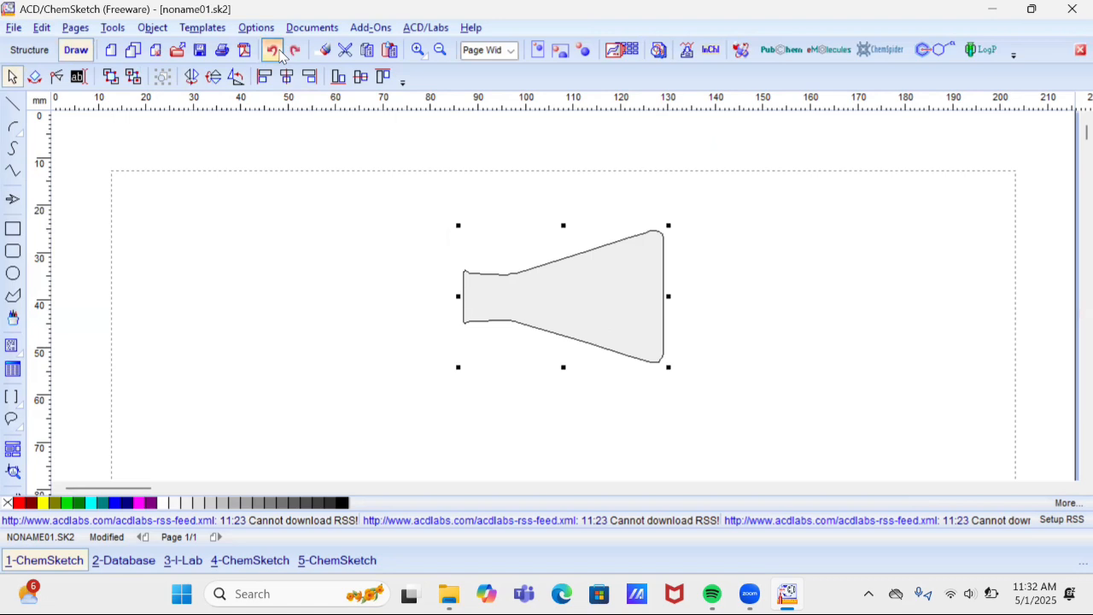
left_click(275, 51)
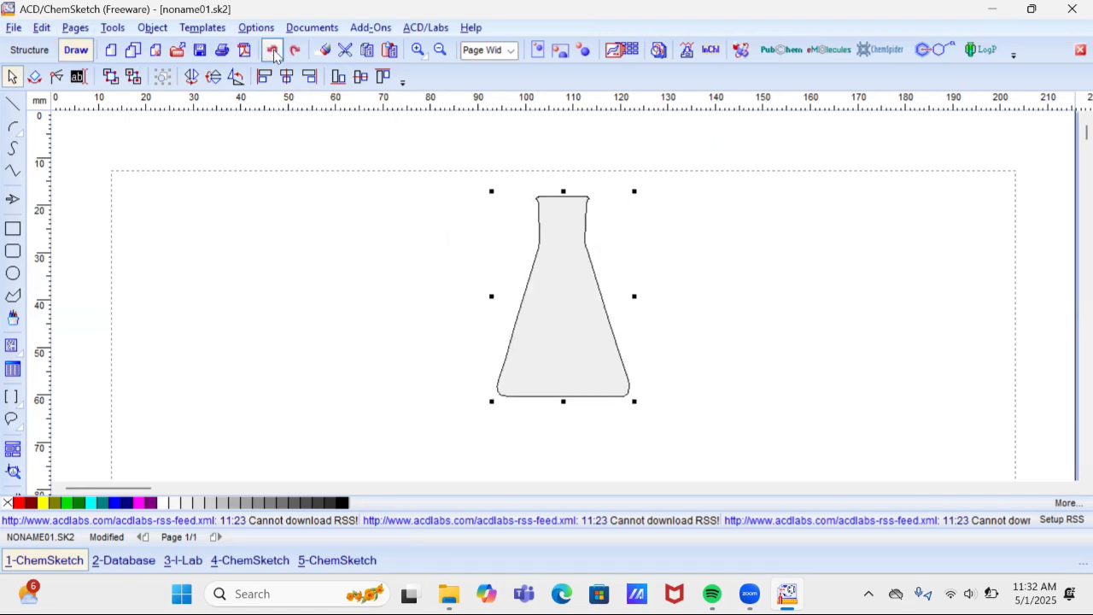
left_click(273, 51)
left_click(274, 52)
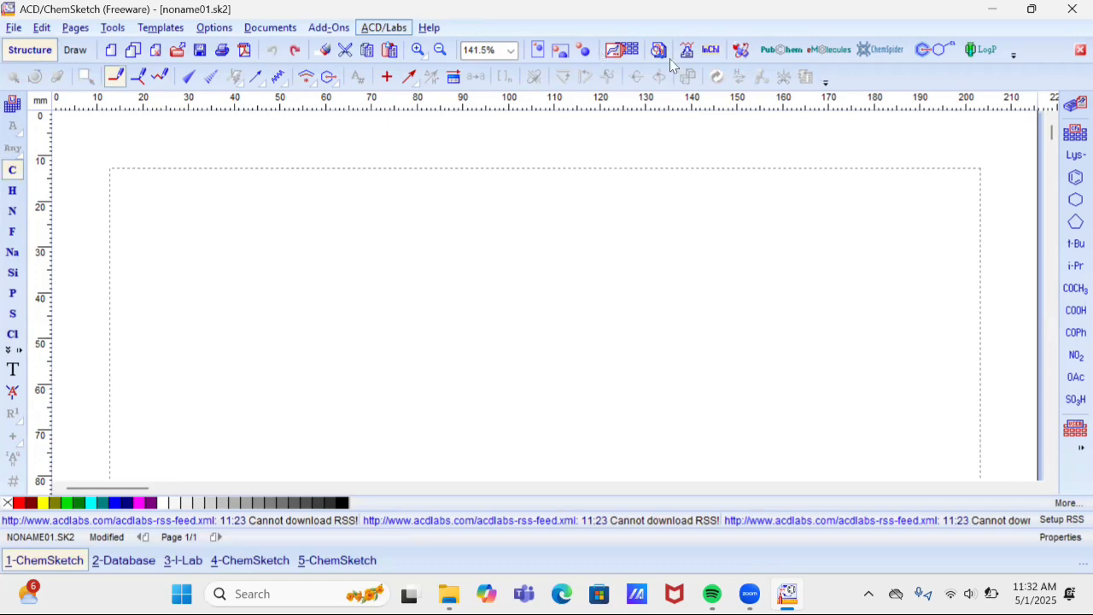
Browse the Newman Projections, Orbitals, Phosphorus Compounds, Polygons and Terpenes templates, and close the template library.
left_click(630, 57)
left_click(253, 216)
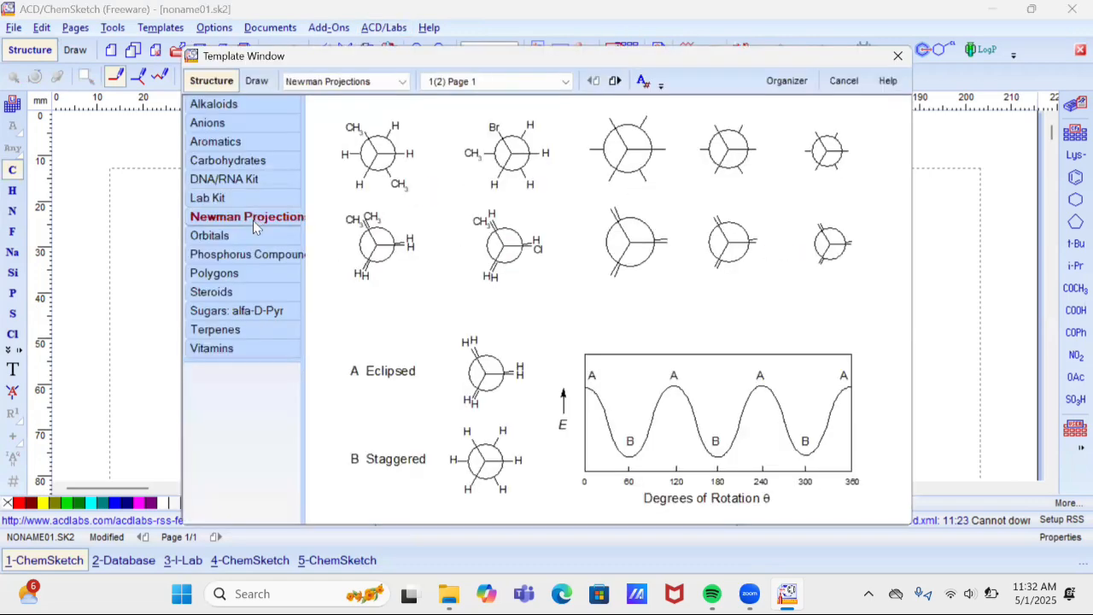
left_click(242, 237)
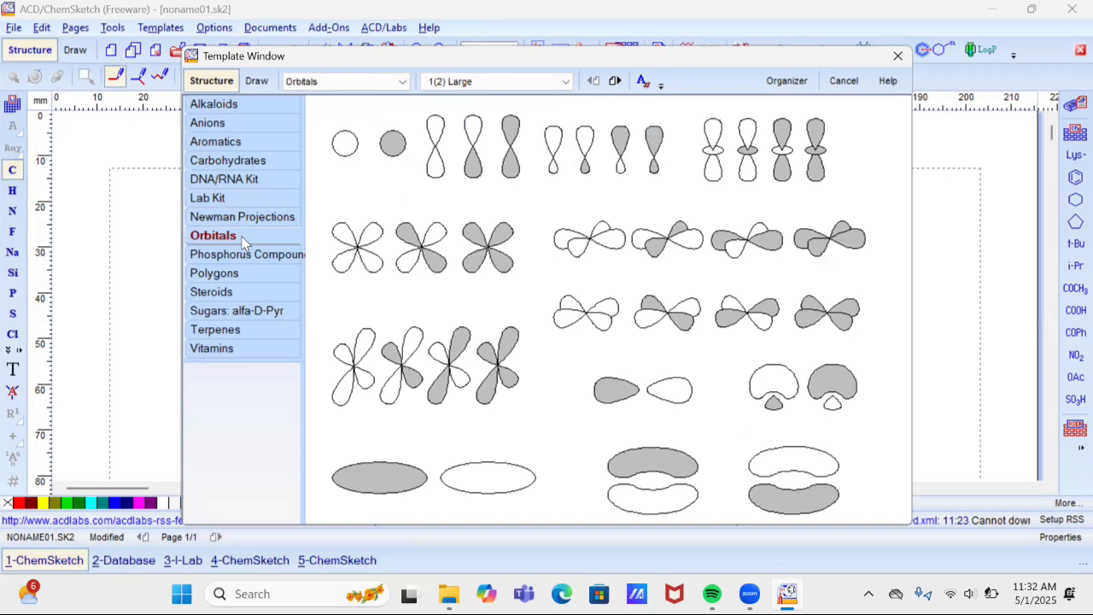
left_click(245, 255)
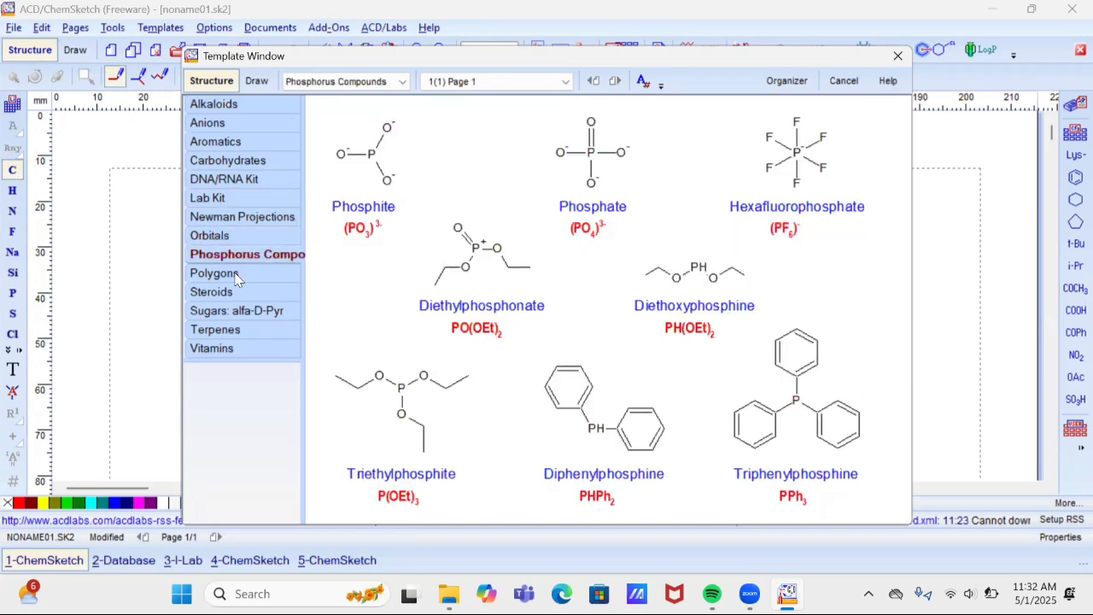
left_click(237, 275)
left_click(232, 329)
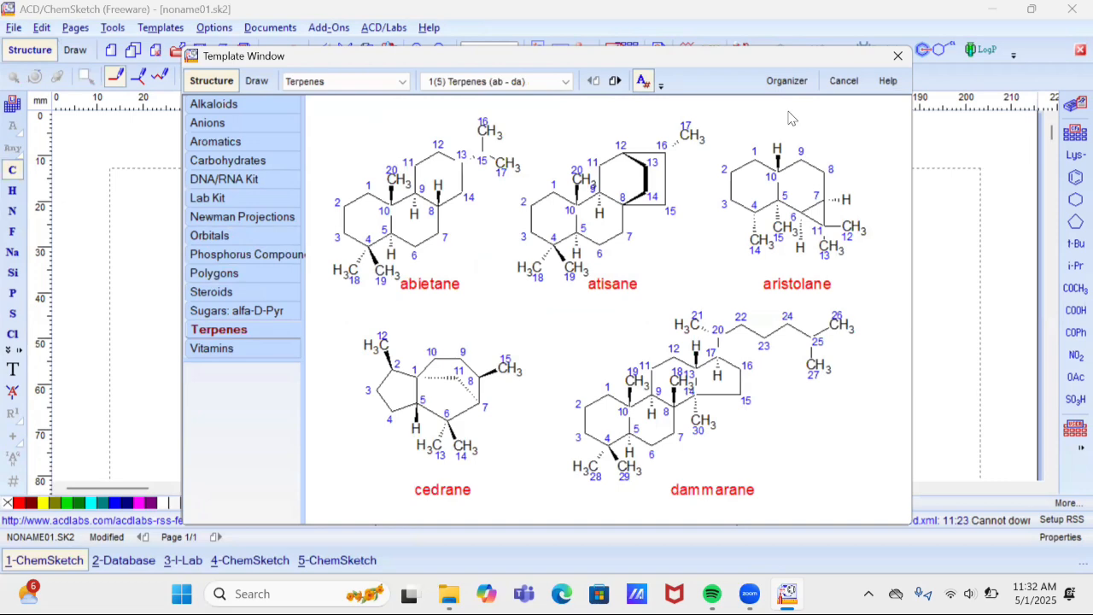
left_click(898, 56)
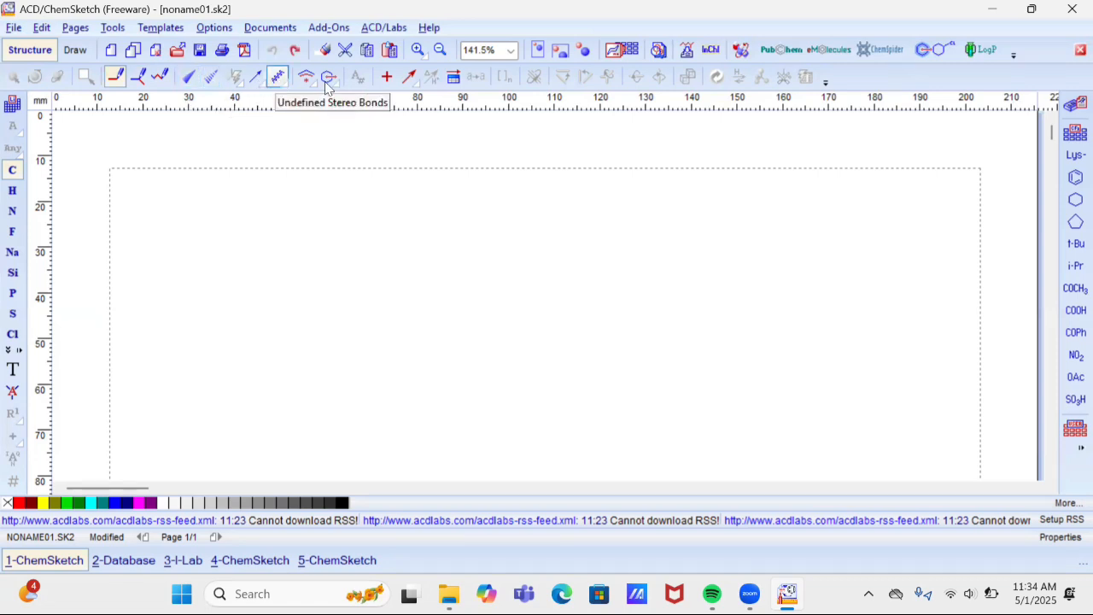
Place two methane molecules (CH4) side by side on the page with a reaction plus sign between them.
left_click(386, 83)
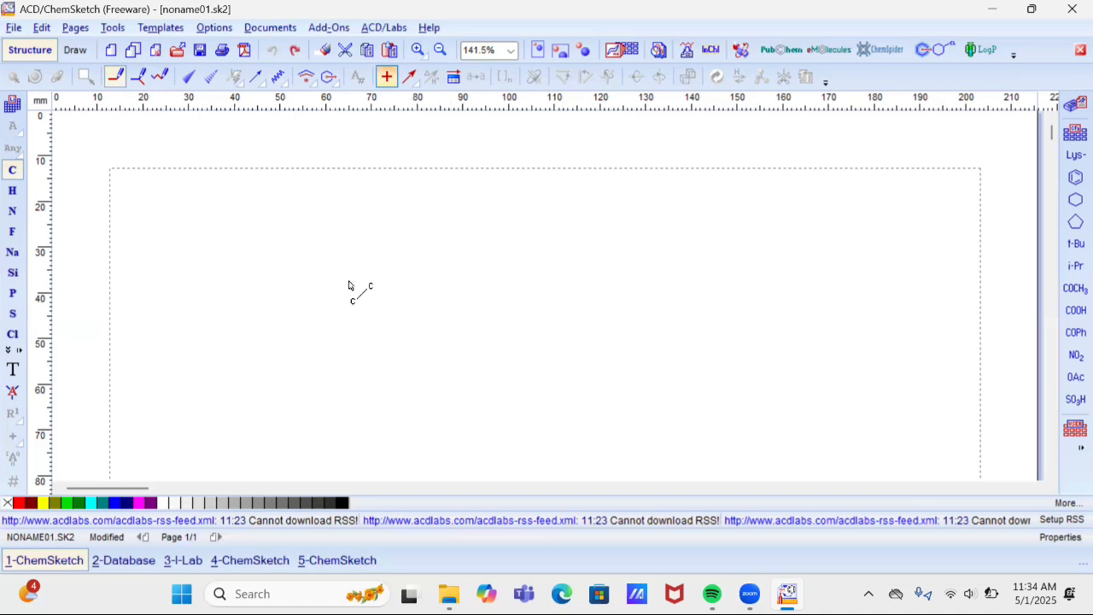
left_click(348, 285)
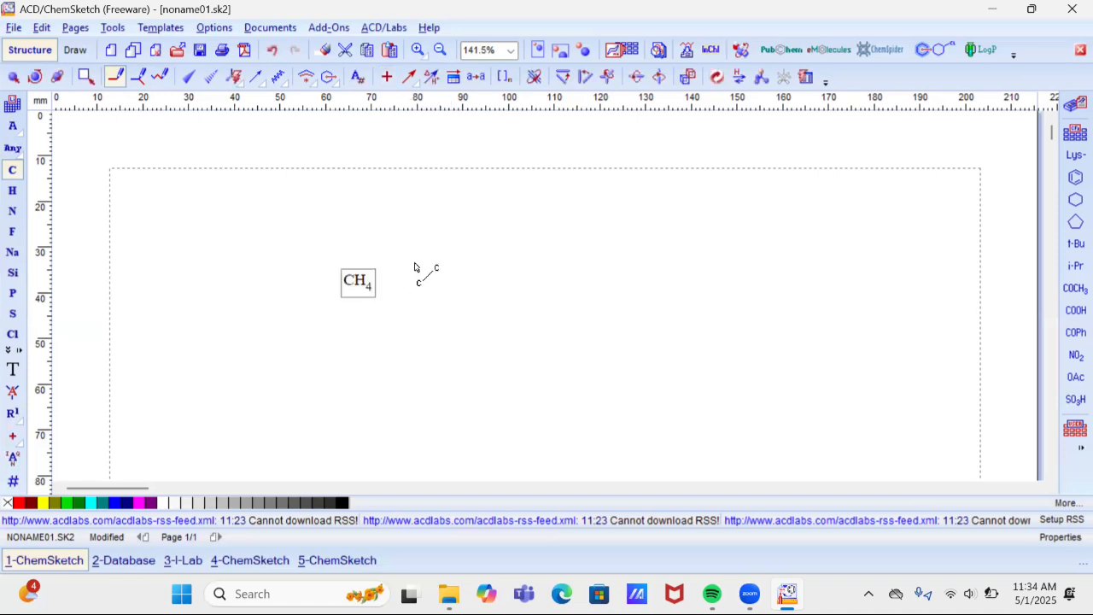
left_click(388, 80)
left_click(410, 282)
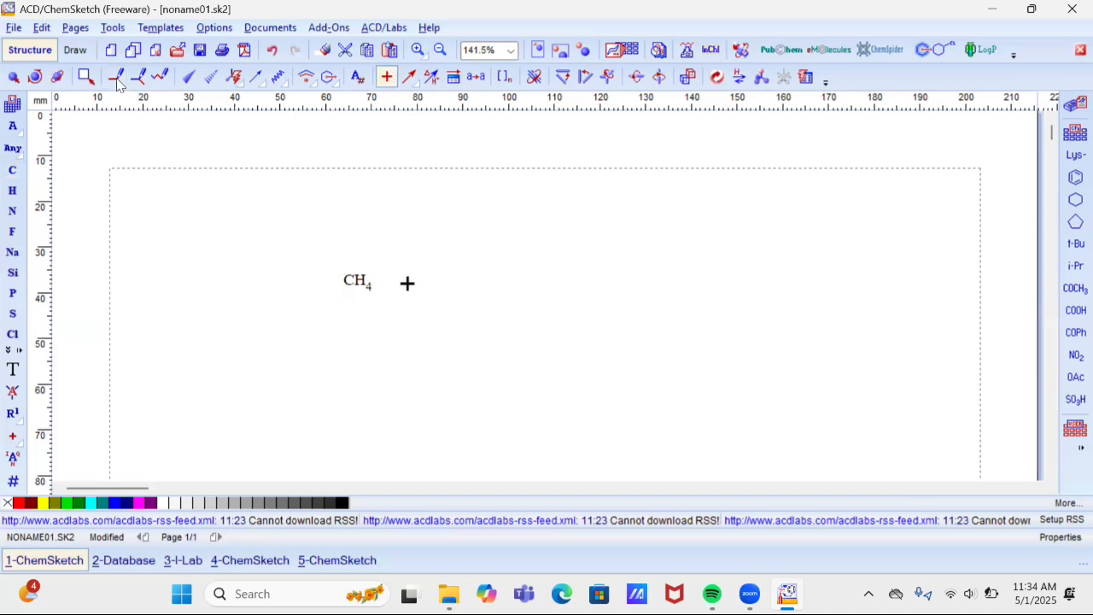
left_click(117, 78)
left_click(456, 276)
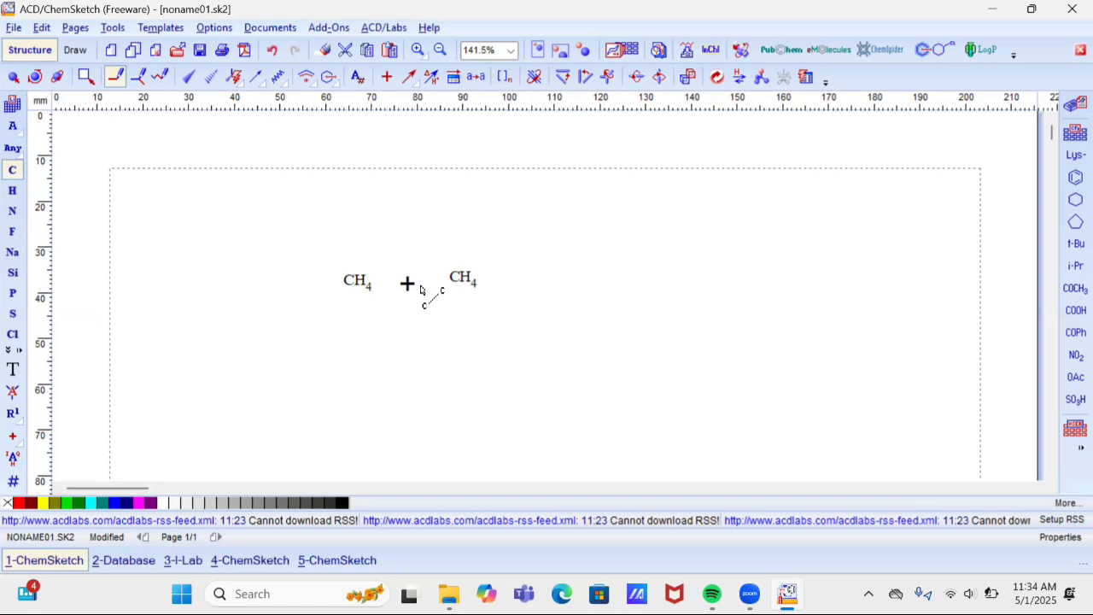
Add a single-headed reaction arrow after the second CH4 of the equation.
left_click(410, 77)
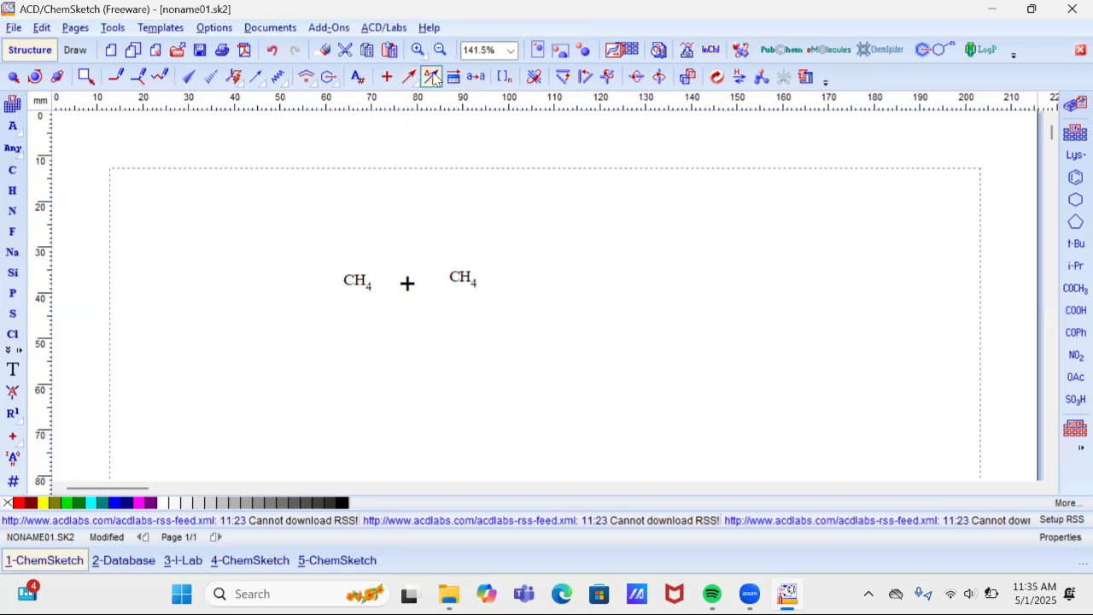
left_click(429, 79)
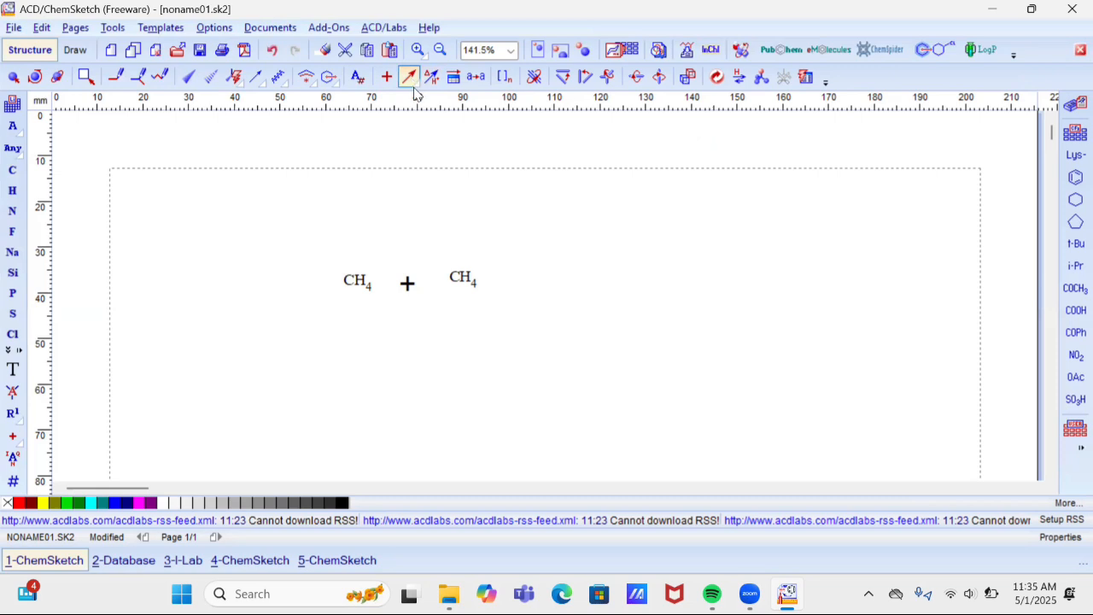
left_click(411, 78)
left_click(555, 274)
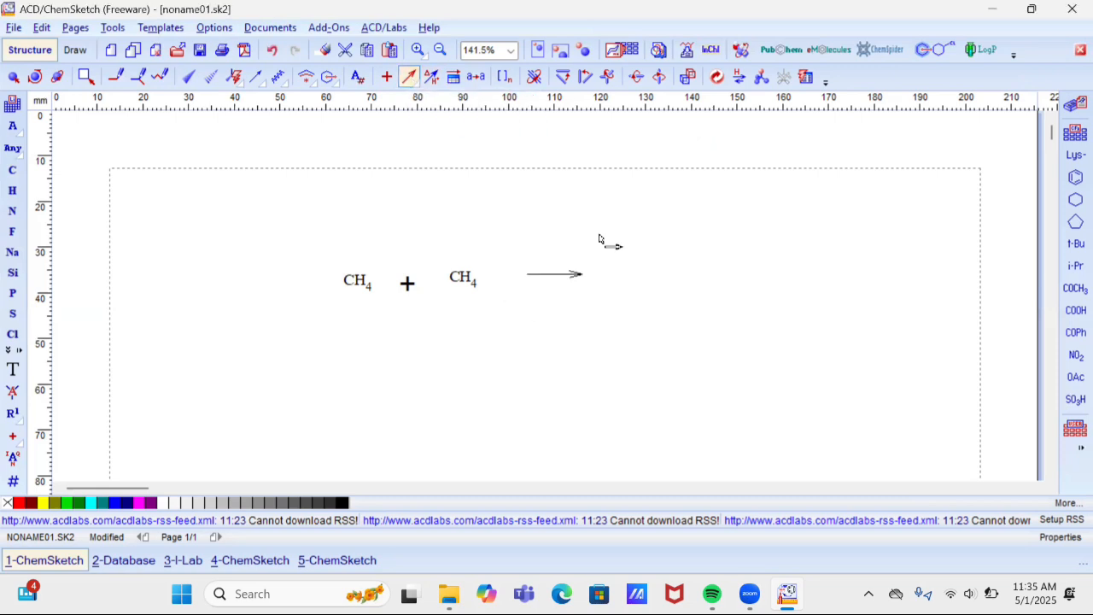
Add H2SO4 as the reaction condition below the equation's arrow.
left_click(434, 83)
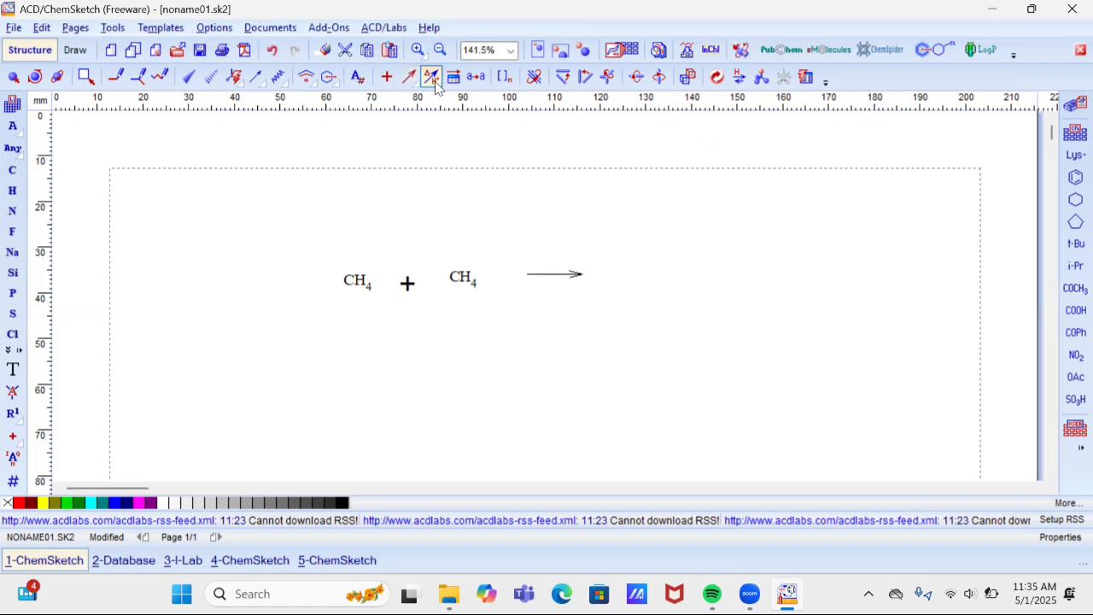
left_click(551, 274)
left_click(551, 274)
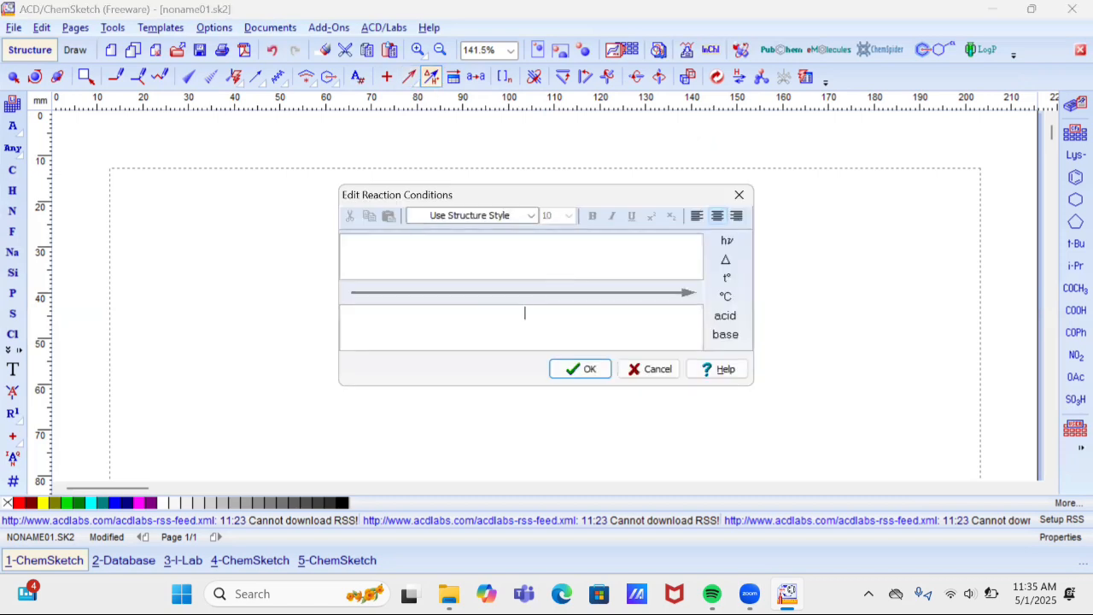
type("h2so")
key("BackSpace")
key("BackSpace")
key("BackSpace")
key("BackSpace")
type("H2SO4")
left_click(588, 368)
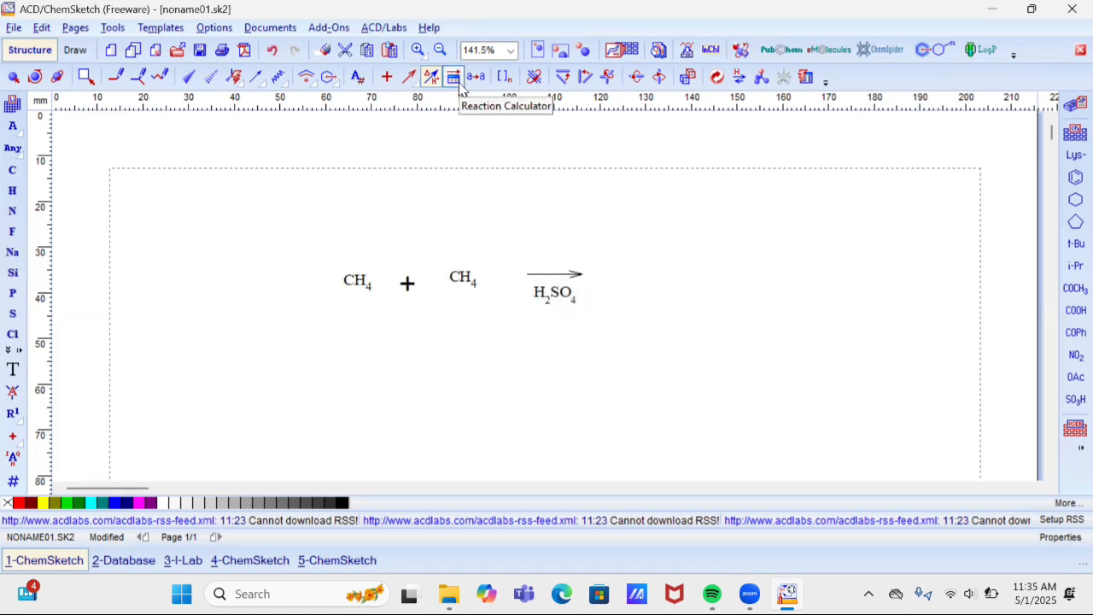
Cycle the hydrogen position of the first CH4 label through H4C and the vertical placements, back to CH4.
left_click(536, 79)
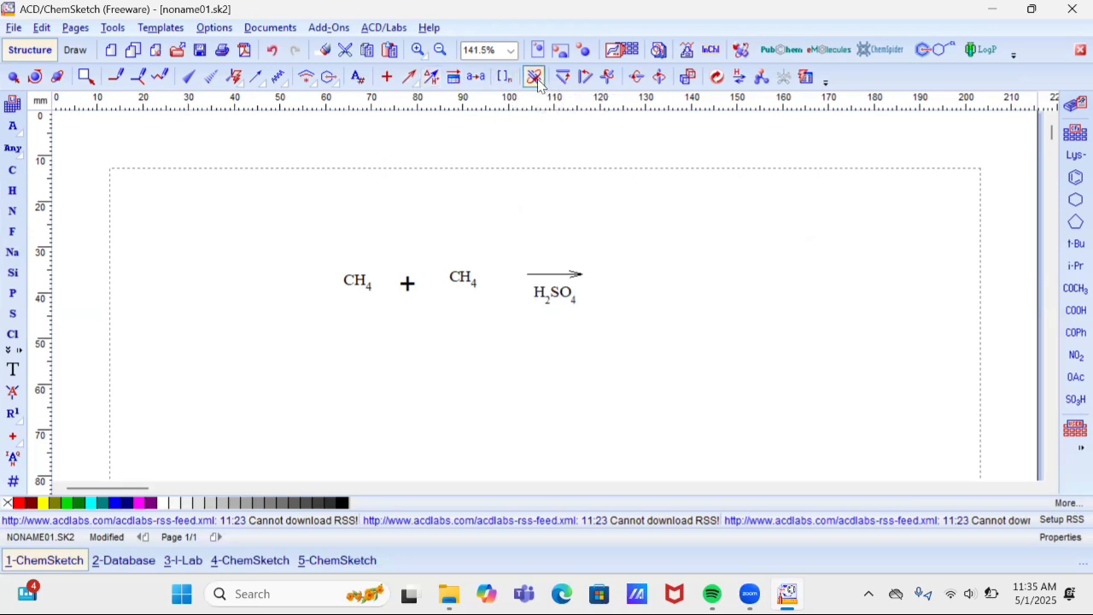
left_click(354, 283)
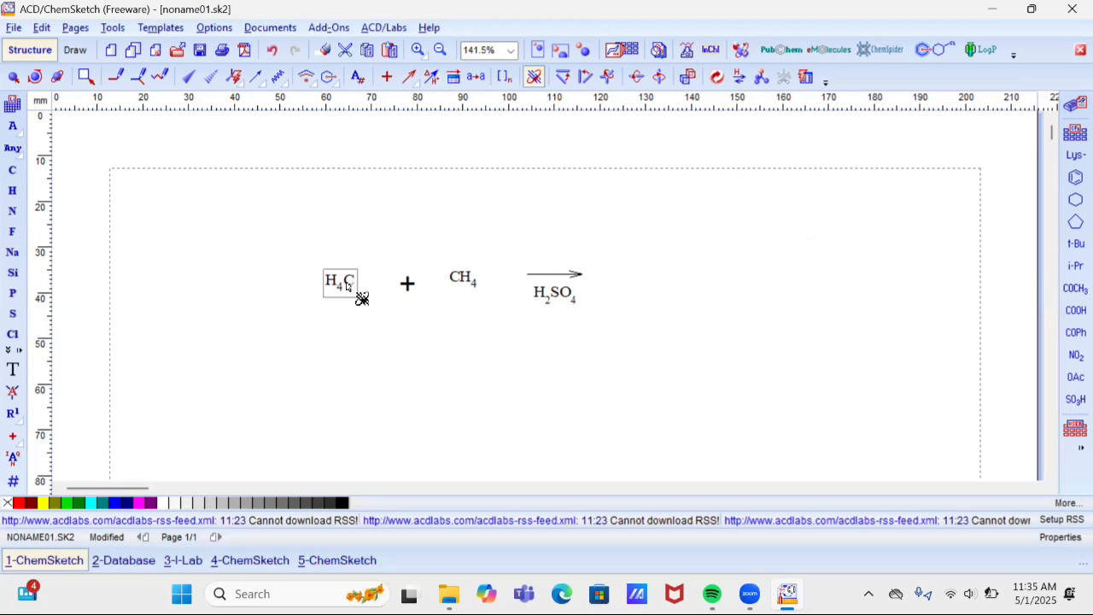
left_click(358, 299)
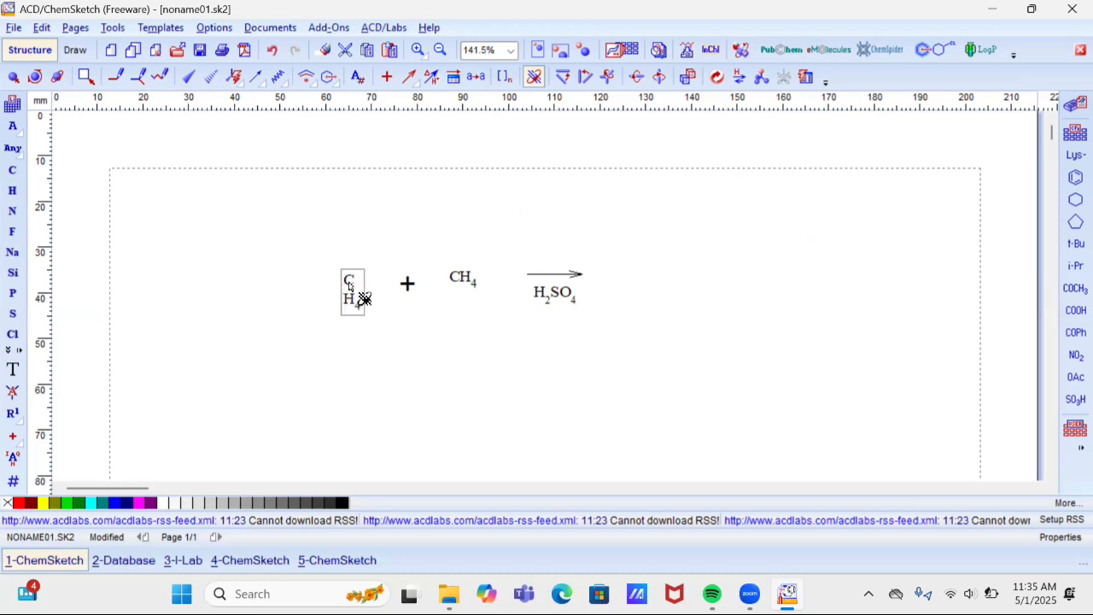
left_click(349, 285)
left_click(350, 285)
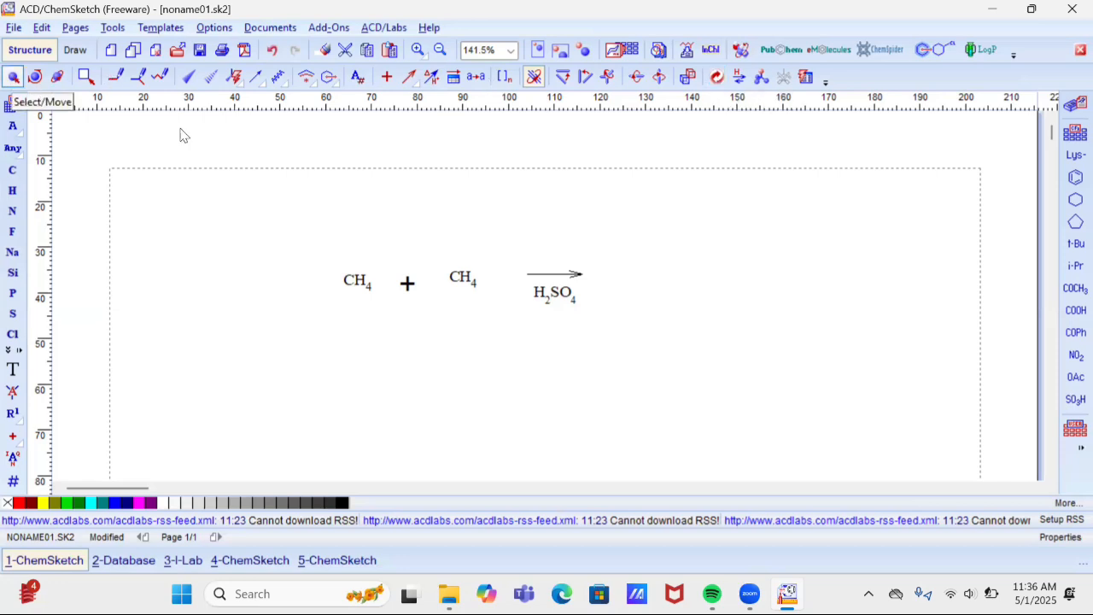
Clear the whole reaction equation from the page and place a benzene ring in the left half of the page.
left_click_drag(629, 328, 632, 337)
key("Delete")
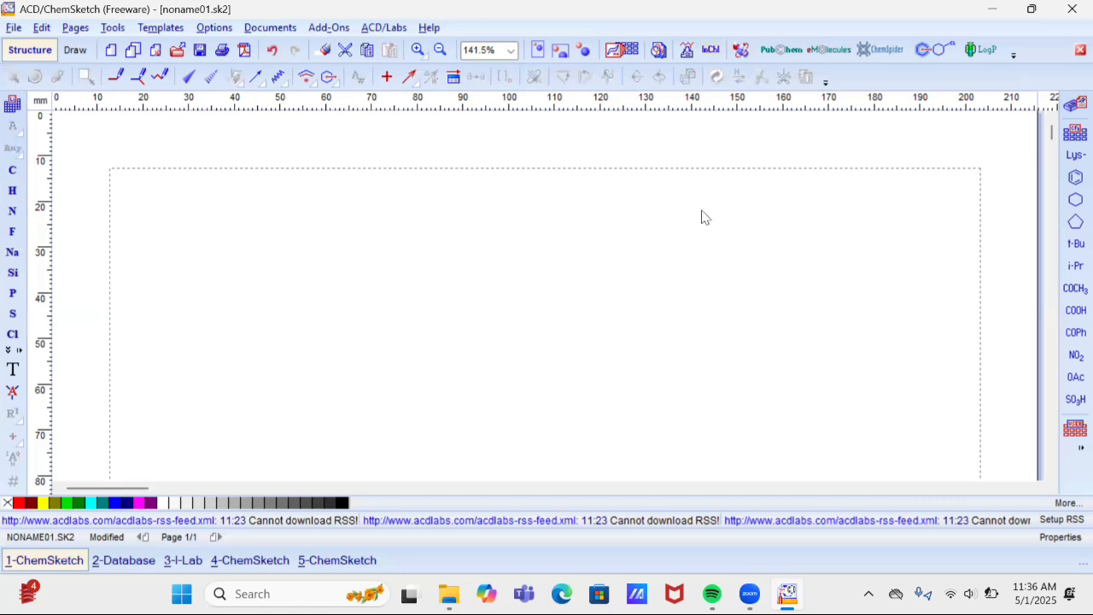
left_click(1073, 178)
left_click(311, 308)
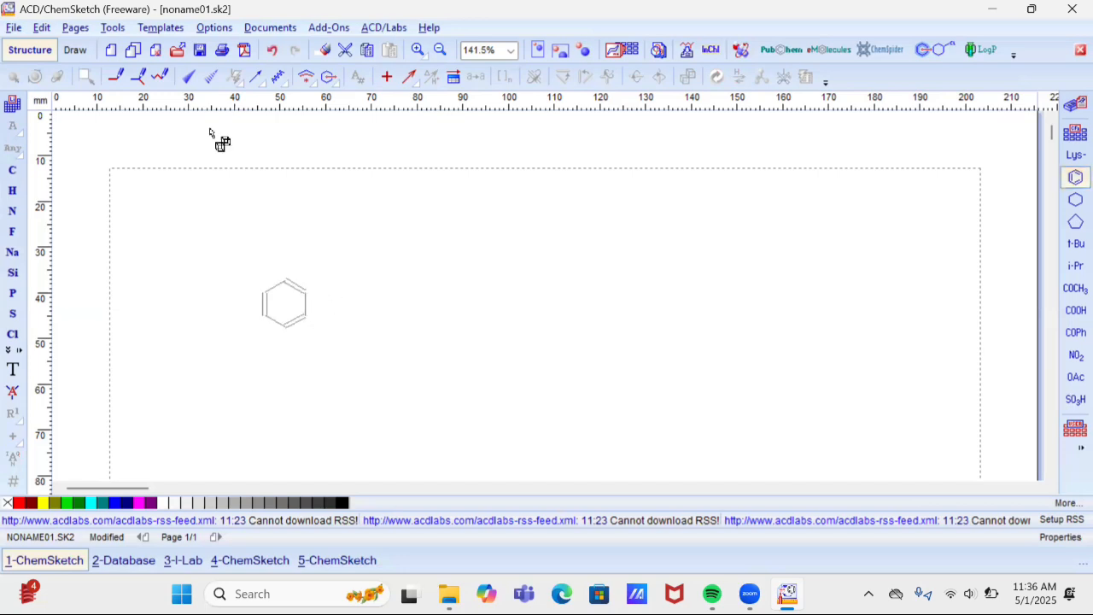
Draw an eight-carbon zigzag chain from the benzene ring's lower right carbon and attach a second benzene ring at its far end.
left_click(160, 76)
left_click_drag(302, 317, 447, 325)
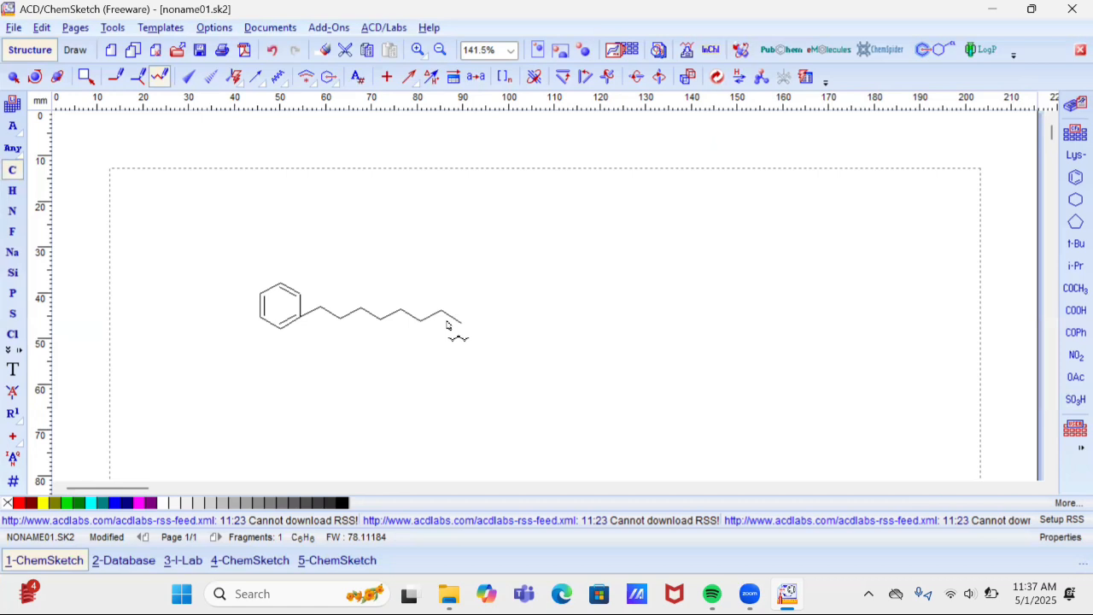
left_click(1071, 181)
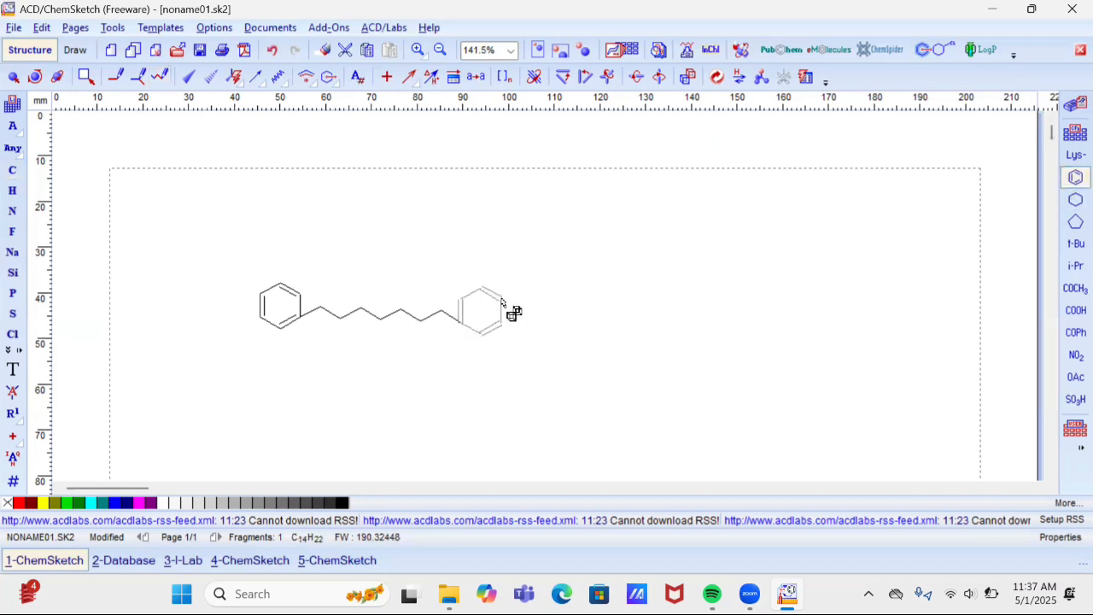
left_click(502, 301)
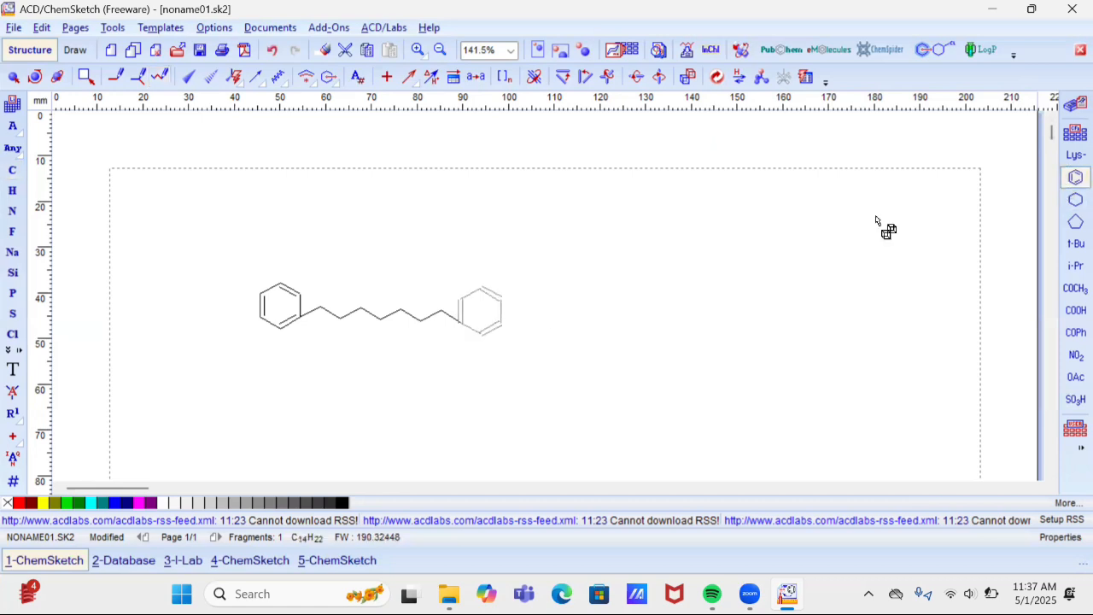
Add a methyl branch and, on the carbon below it, an ethyl branch to the outer side of each benzene ring.
left_click(159, 77)
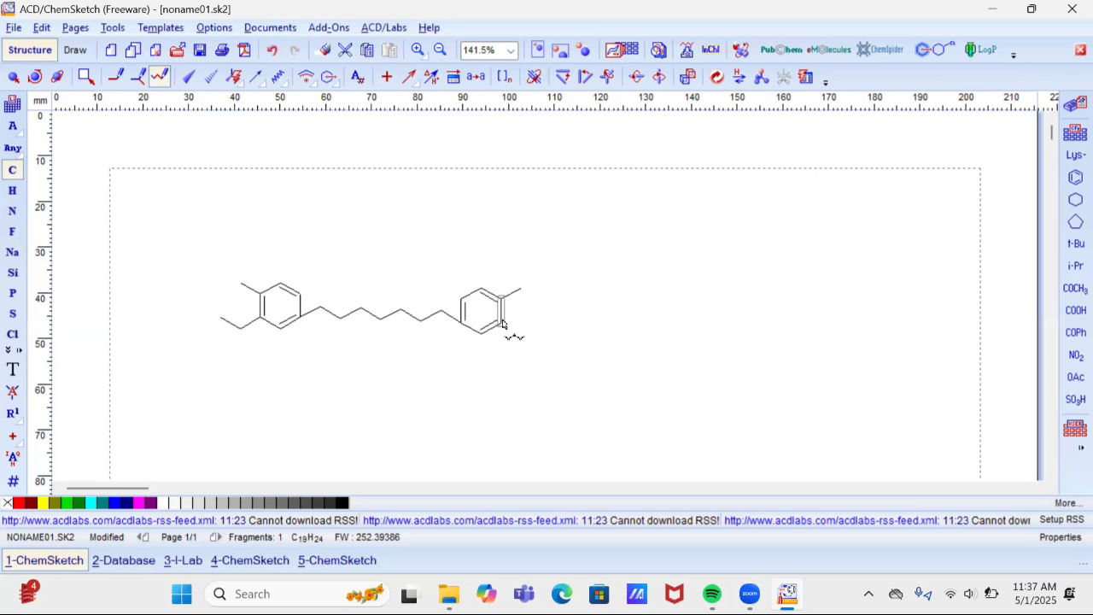
left_click(525, 331)
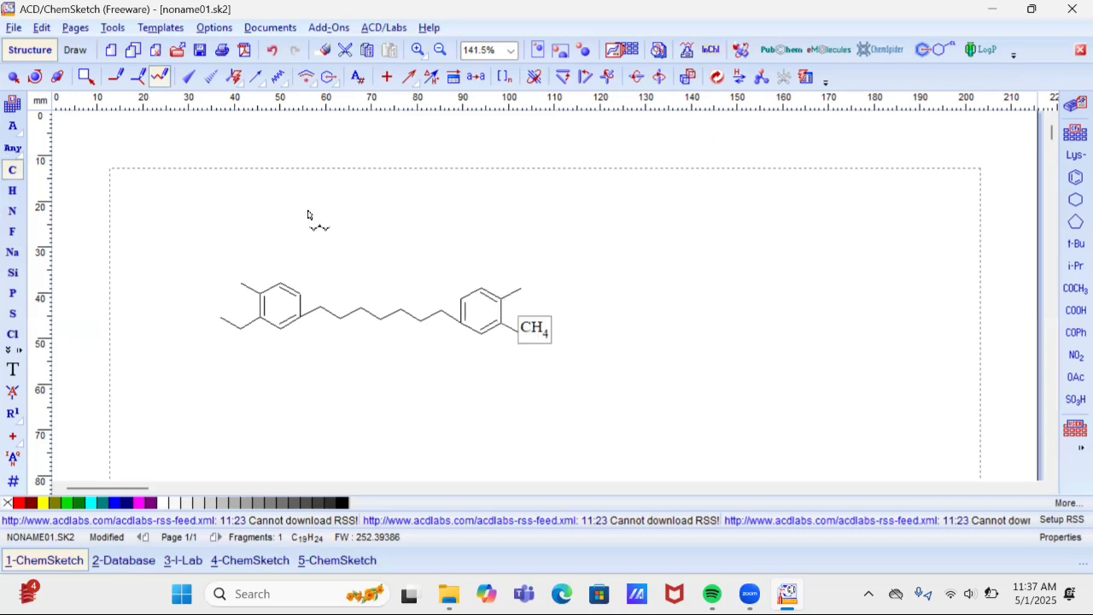
left_click(272, 50)
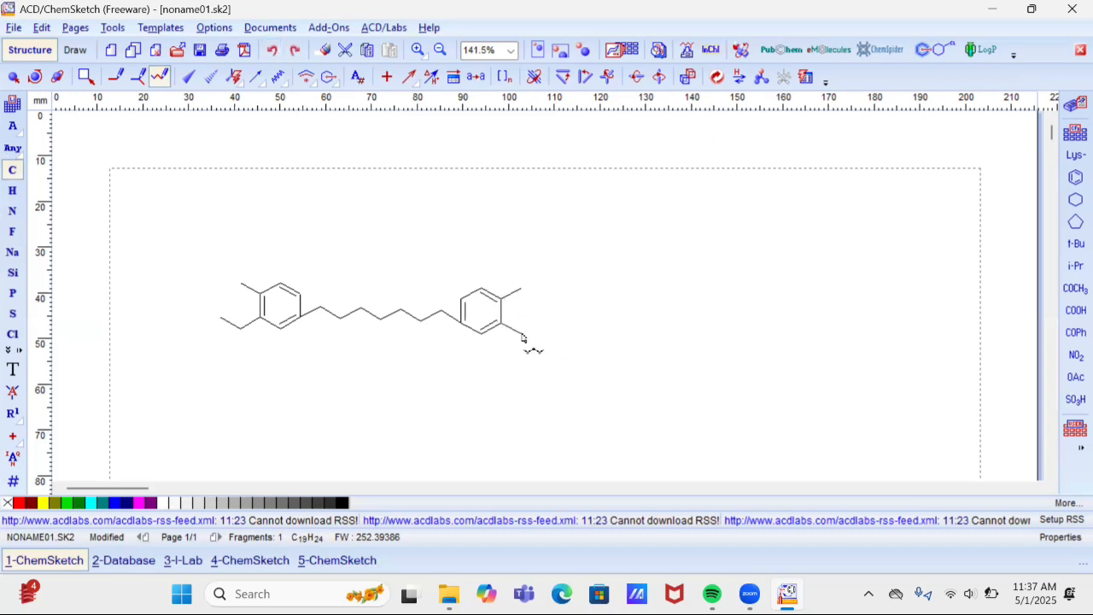
left_click(522, 334)
left_click(13, 169)
left_click(10, 77)
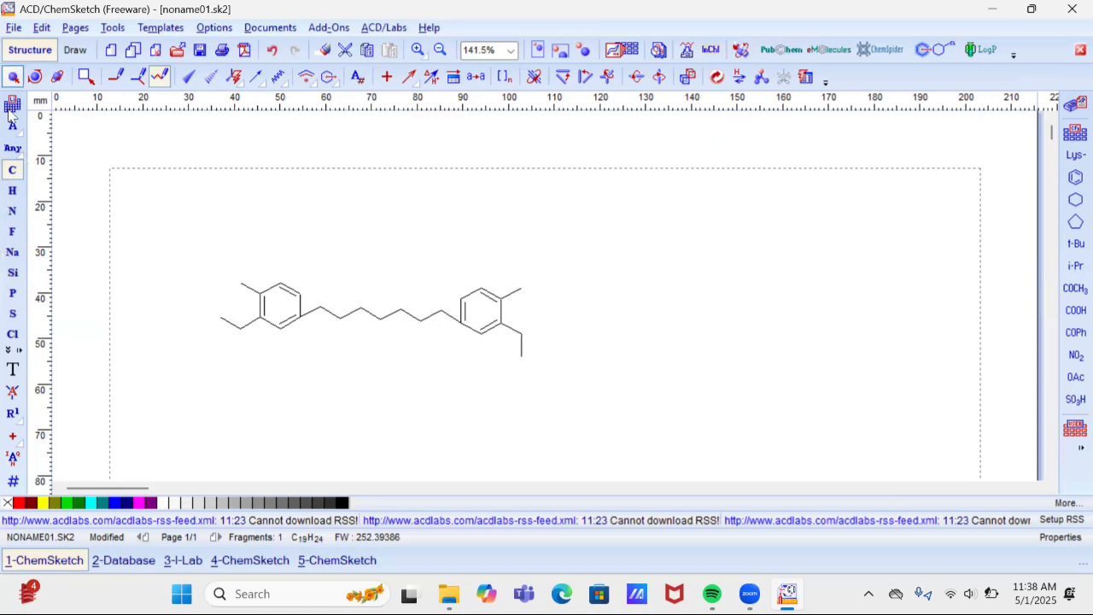
Try to attach an OH group to the left ring's methyl carbon, and undo it.
left_click(12, 106)
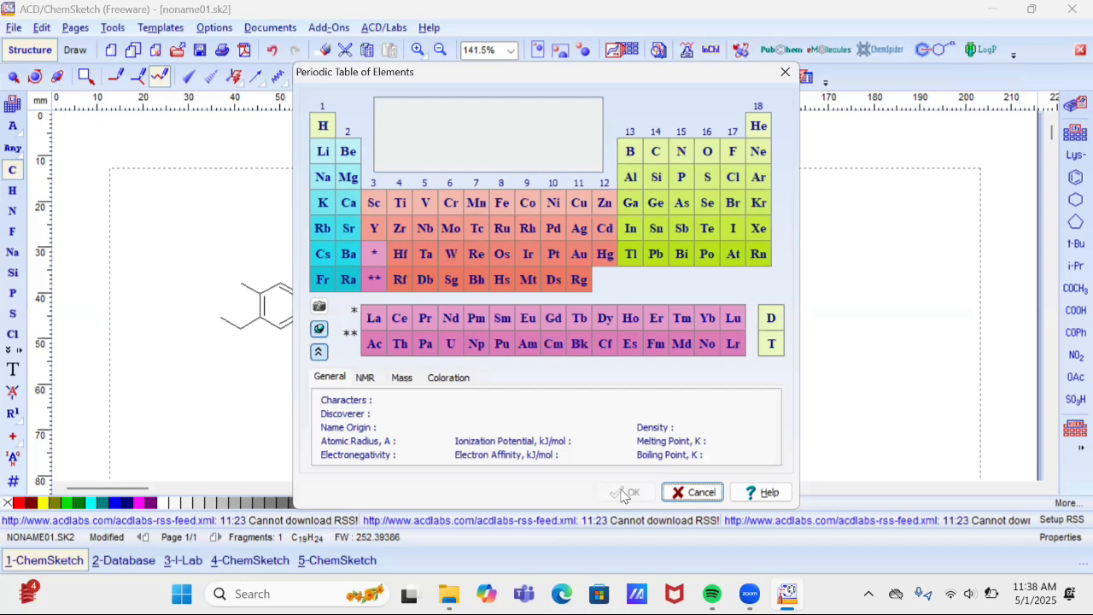
left_click(693, 491)
left_click(240, 287)
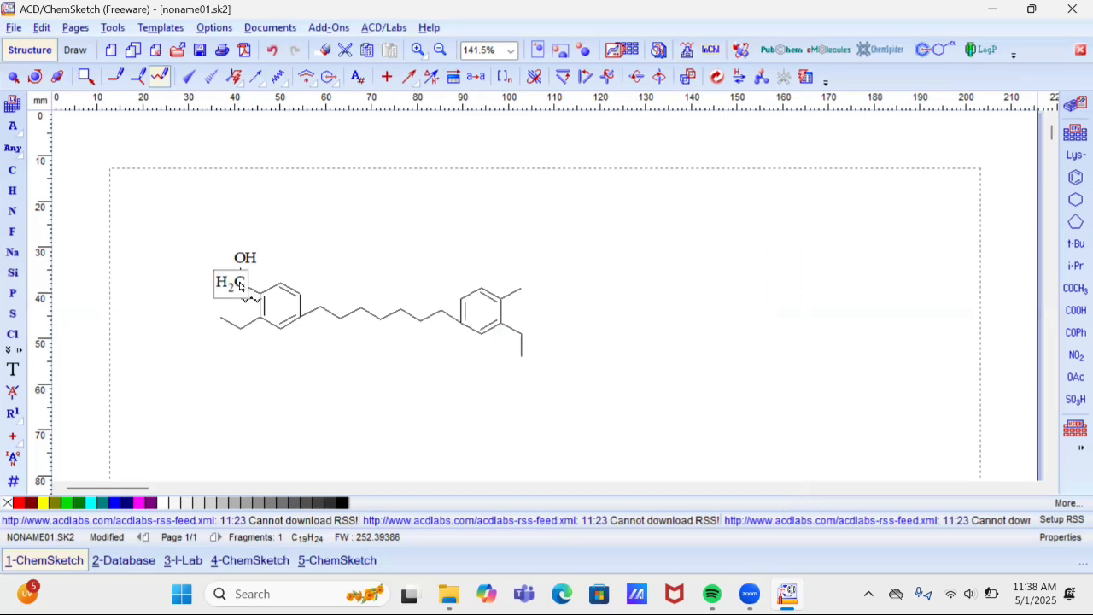
left_click(273, 50)
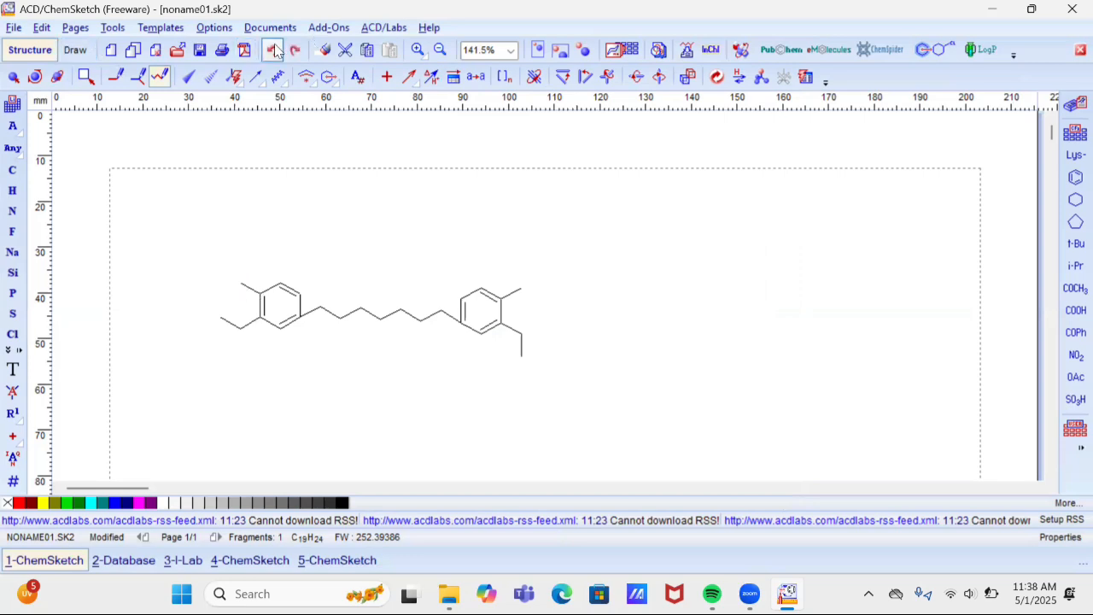
Choose oxygen from the periodic table and replace the left ring's methyl group with OH.
left_click(12, 397)
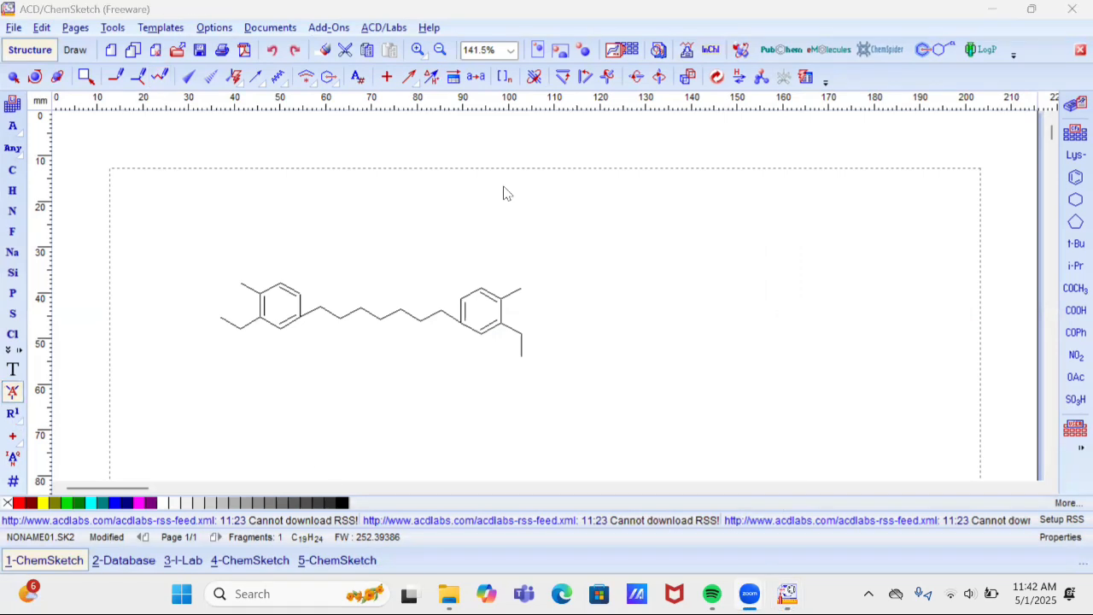
left_click(504, 191)
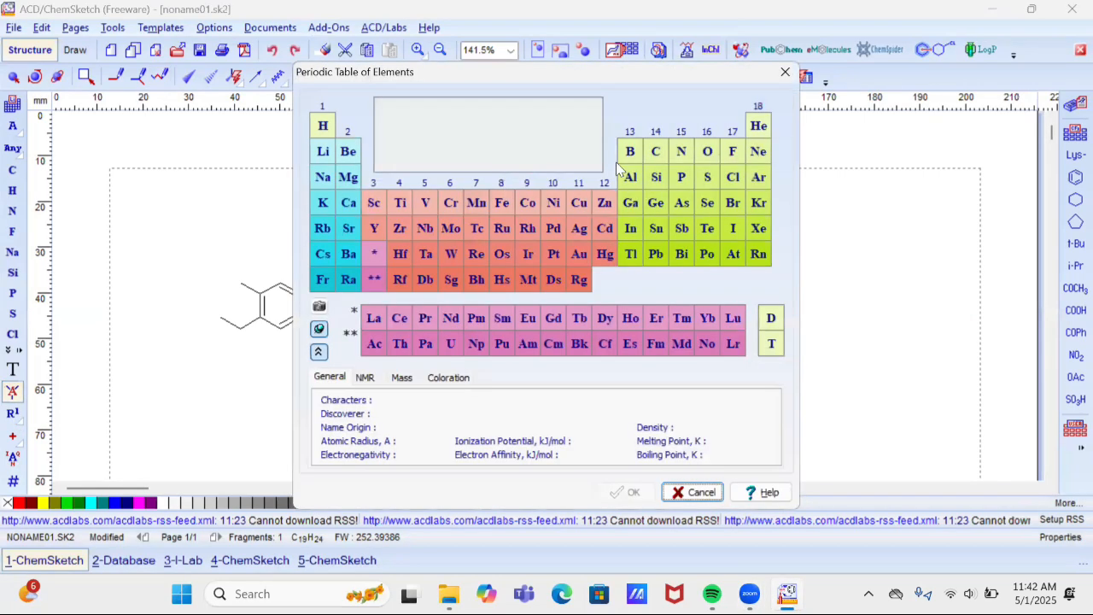
left_click(707, 157)
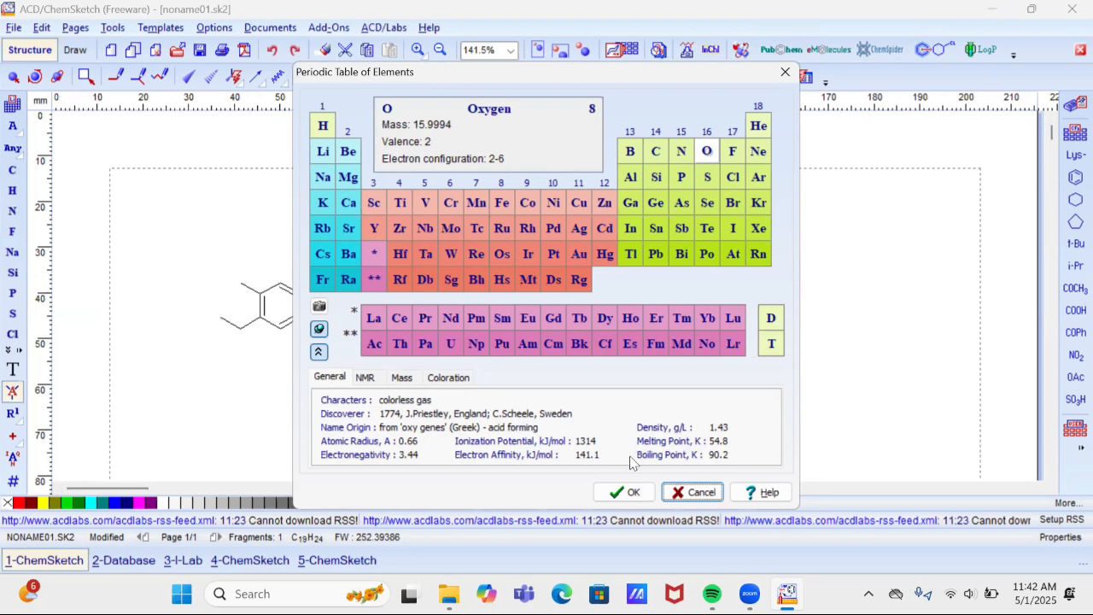
left_click(624, 491)
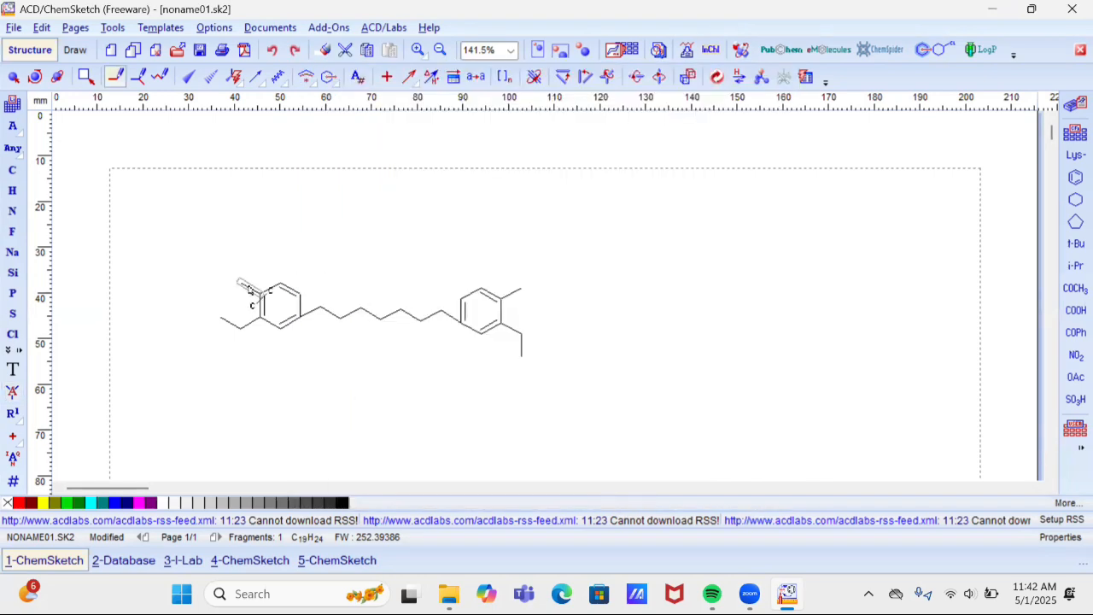
left_click(241, 284)
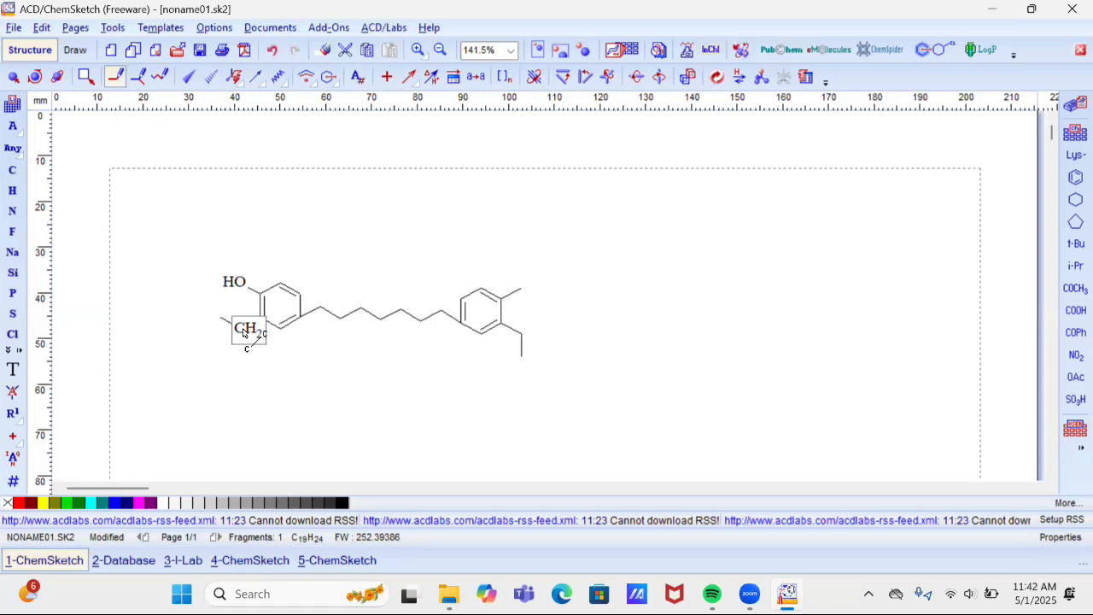
Substitute oxygen from the periodic table for the CH2 in both rings' ethyl branches and for the right ring's methyl group.
left_click(12, 106)
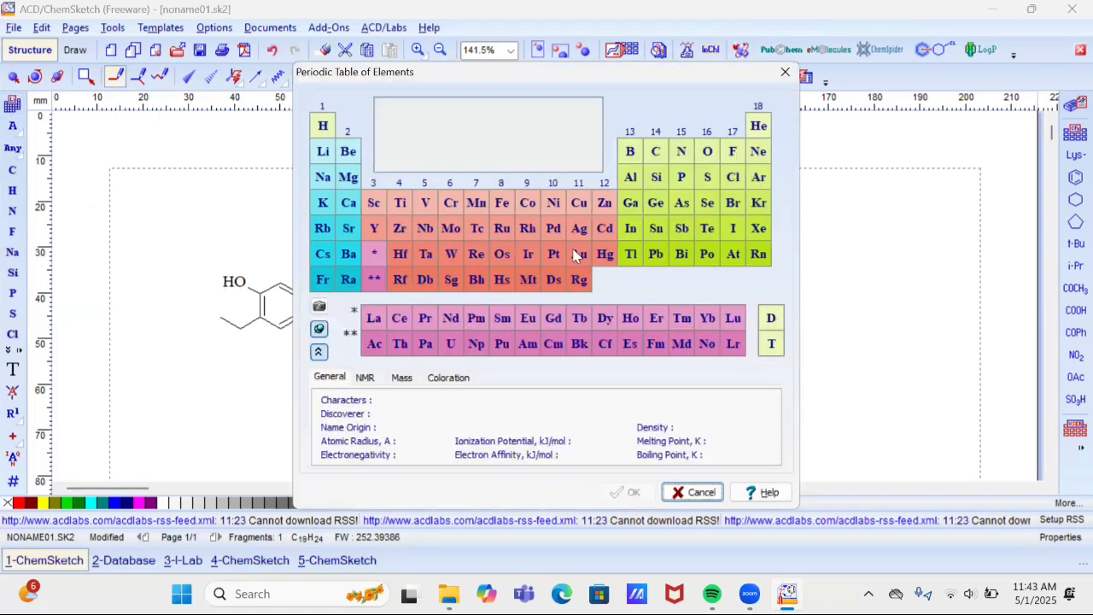
left_click(707, 151)
left_click(627, 493)
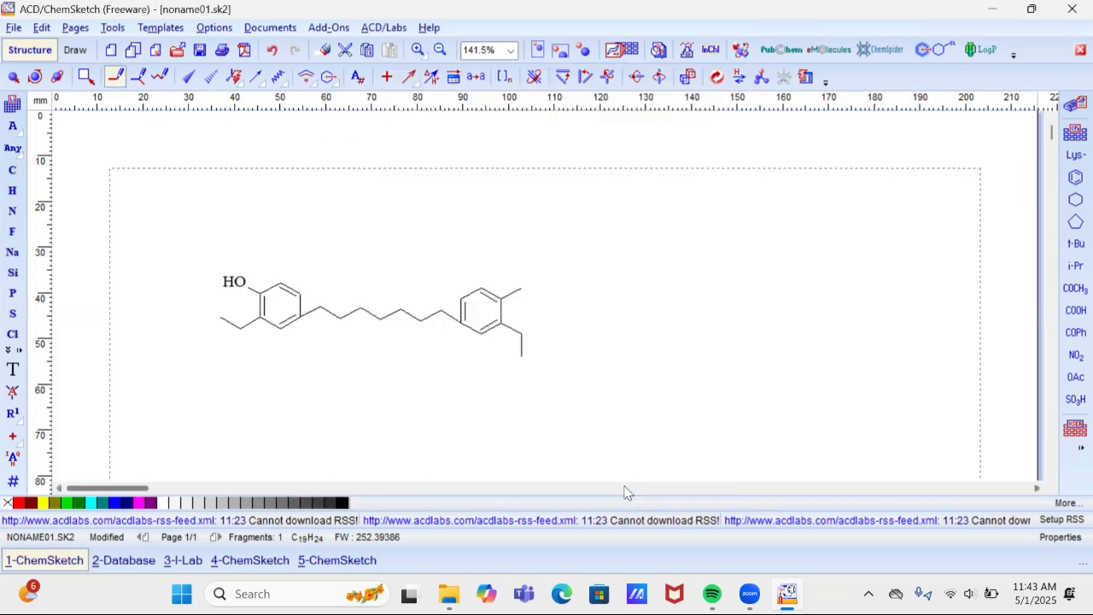
left_click(240, 332)
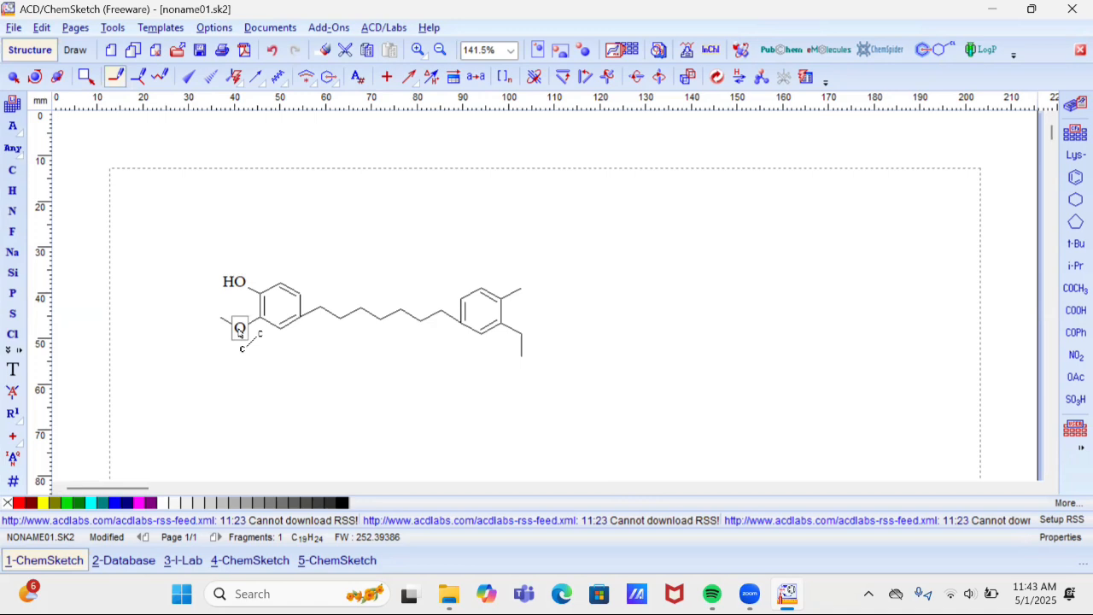
left_click(519, 335)
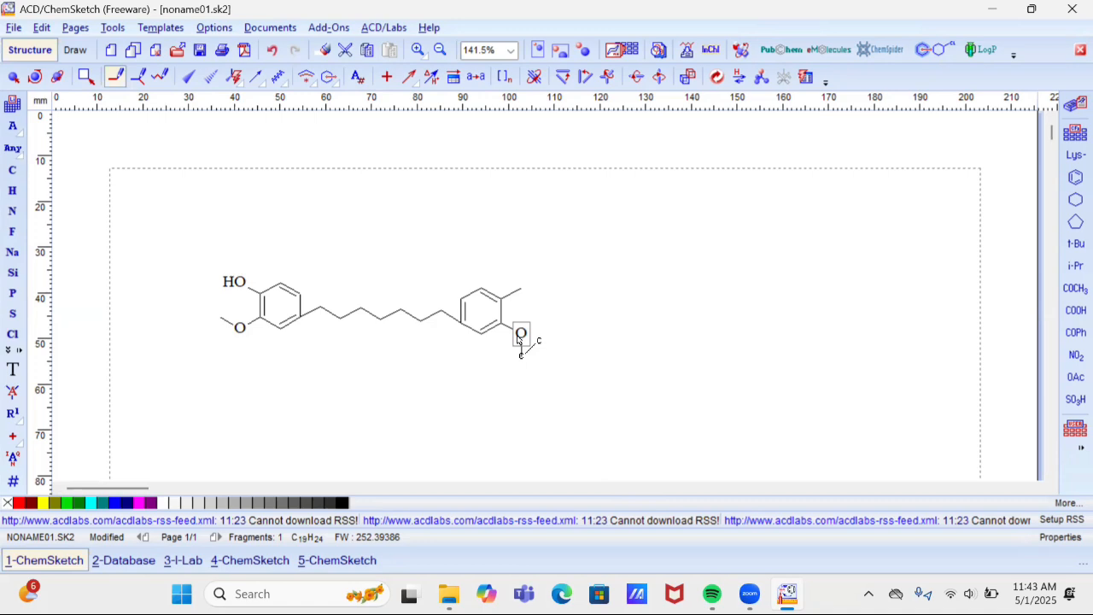
left_click(519, 335)
left_click(522, 288)
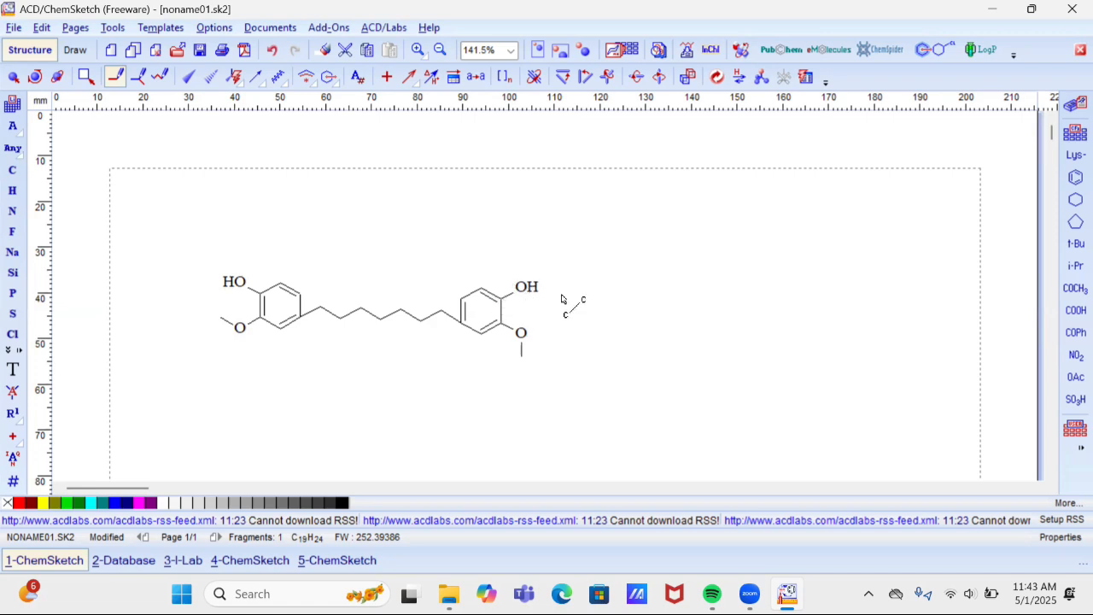
With carbon active, make the bond between the first and second chain carbons from each ring a double bond.
left_click(13, 170)
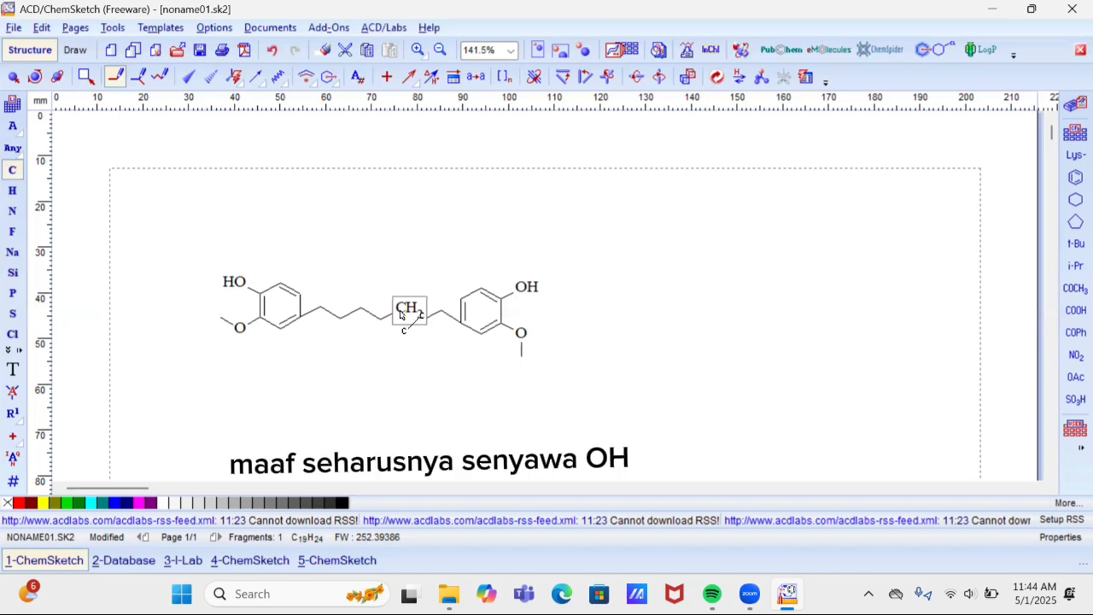
left_click(337, 315)
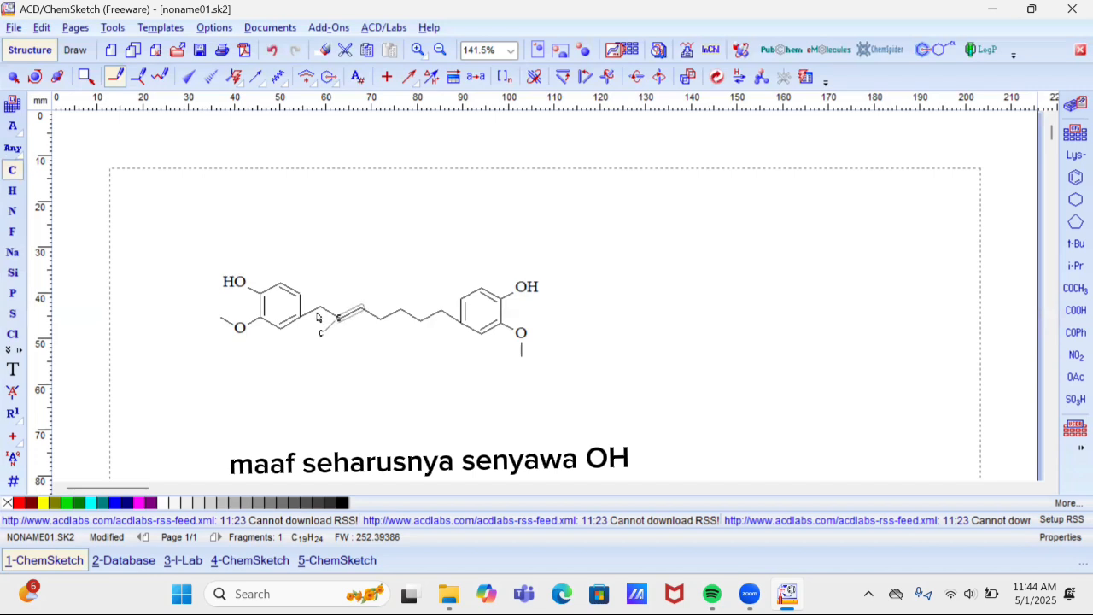
left_click(333, 318)
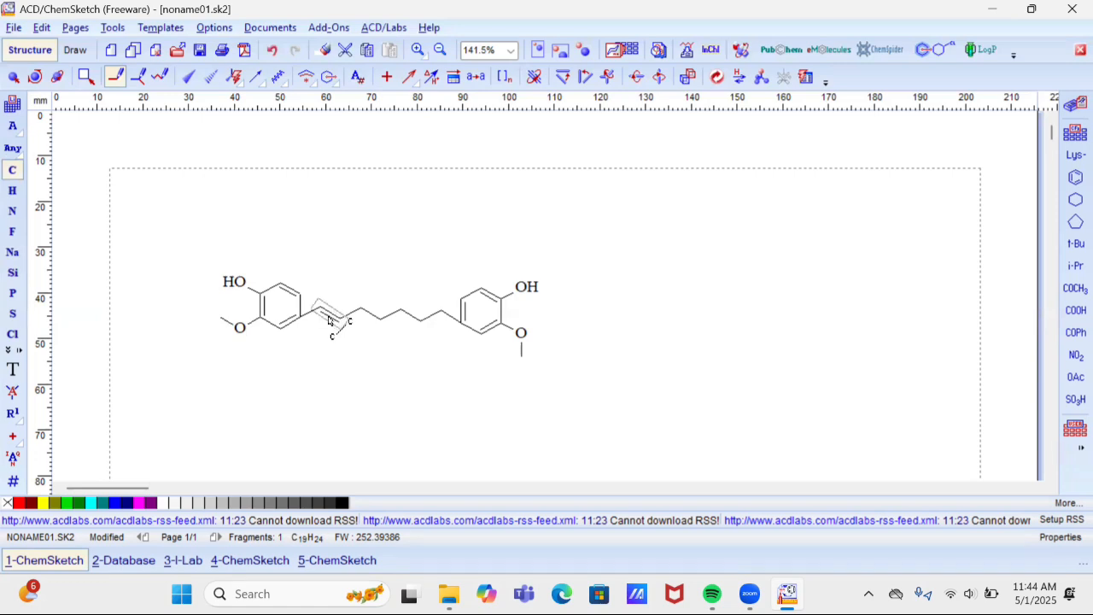
left_click(330, 321)
left_click(329, 321)
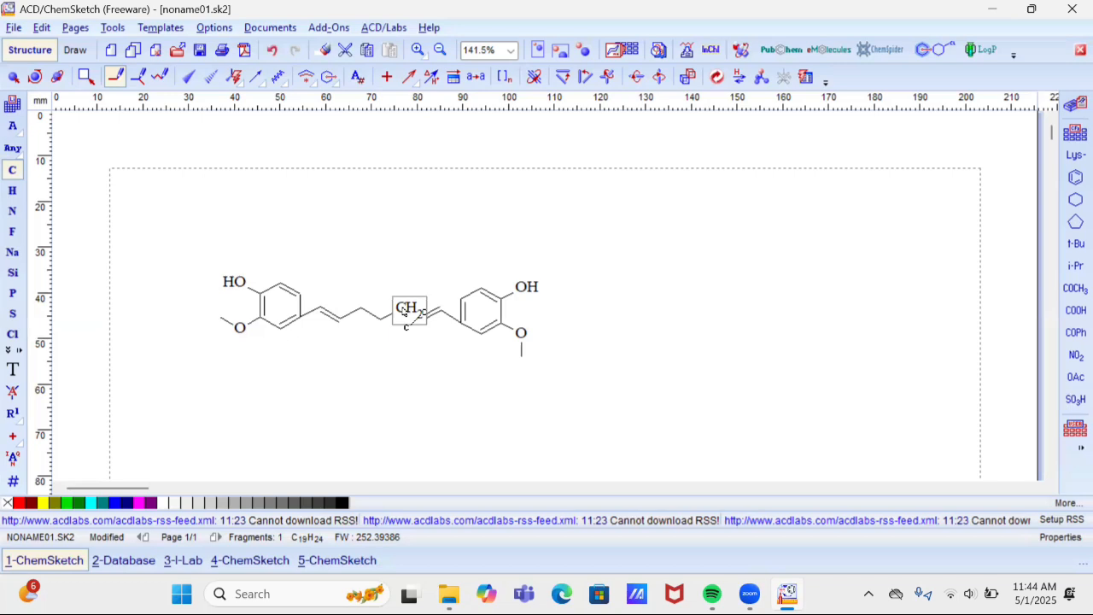
Add an upward double-bonded carbon branch to the third chain carbon from each ring.
left_click(405, 310)
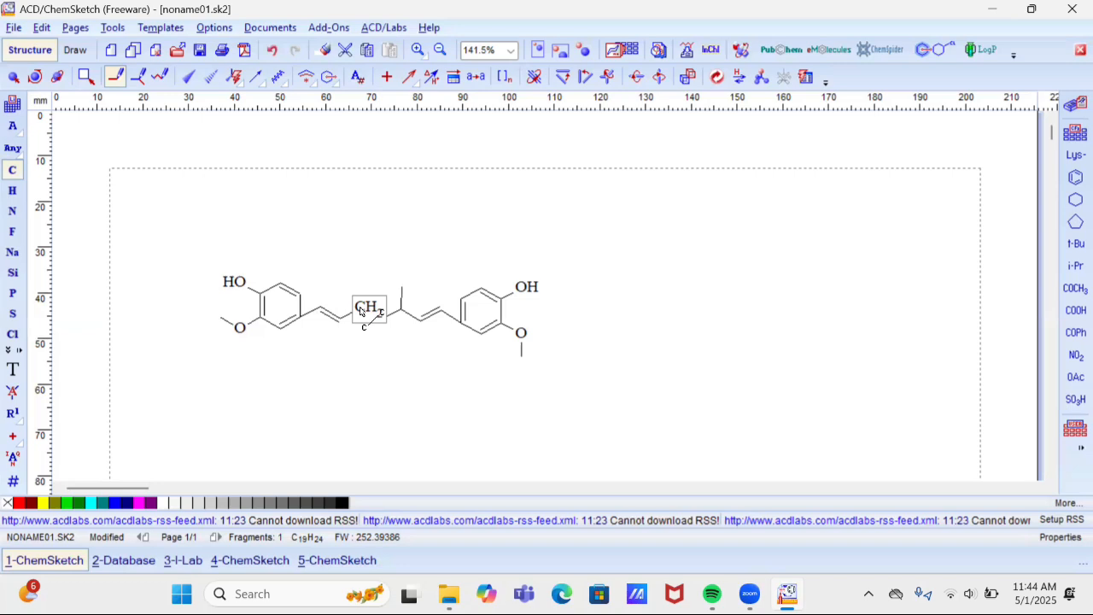
left_click(360, 311)
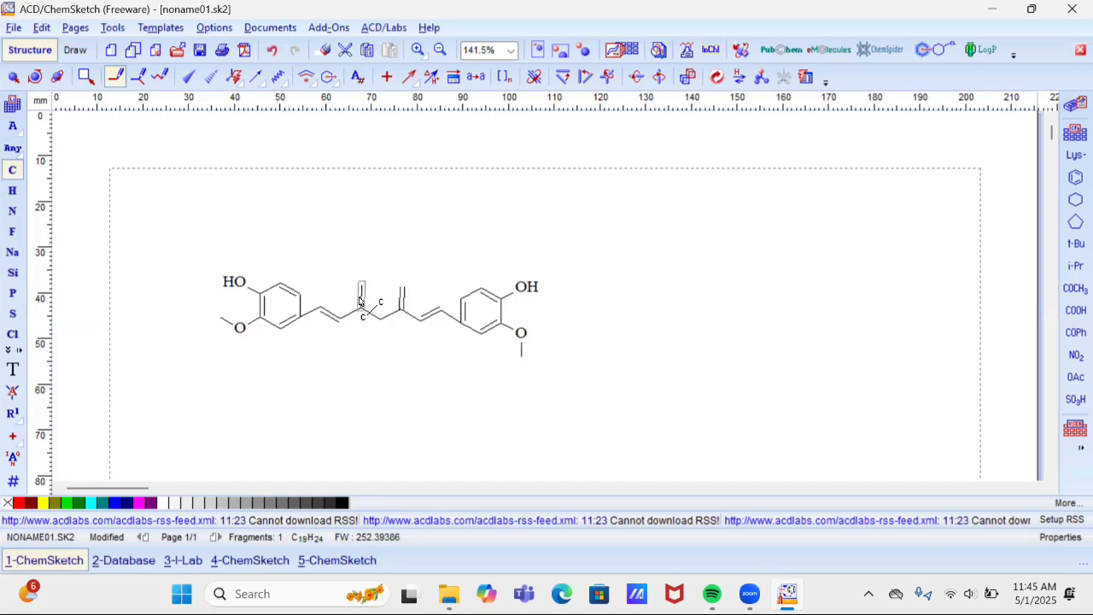
Choose oxygen from the periodic table and replace the CH2 ends of the chain's two upward double-bonded branches with it.
left_click(14, 105)
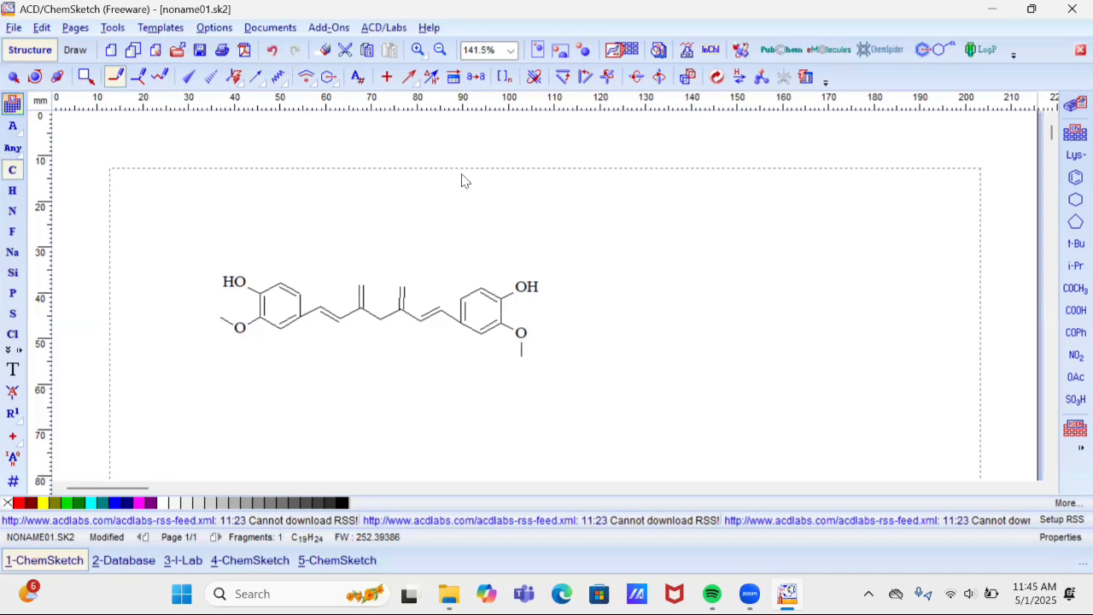
left_click(707, 152)
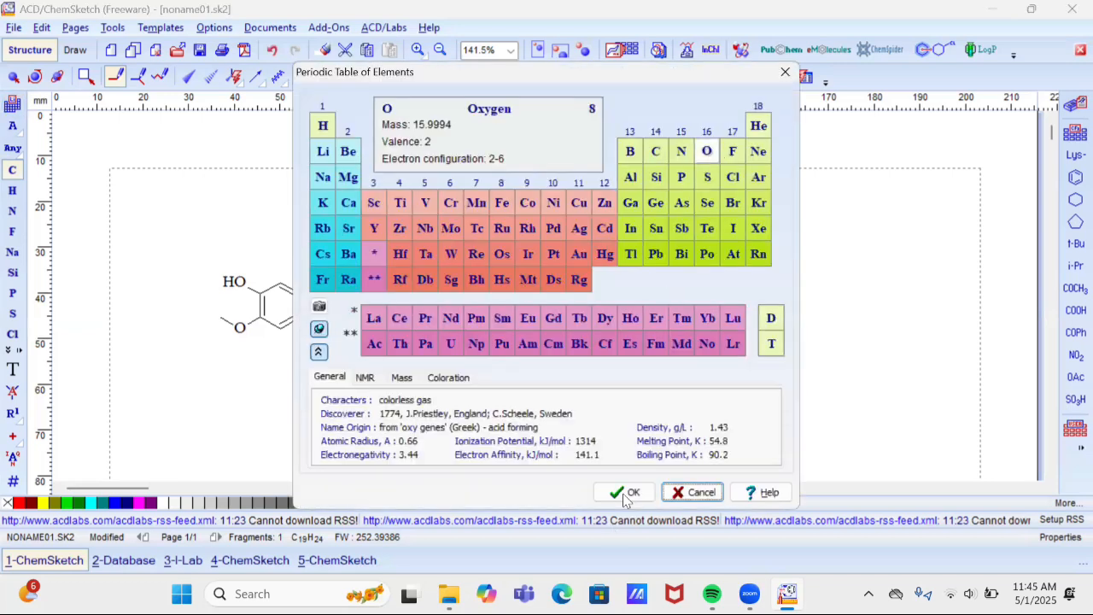
left_click(624, 496)
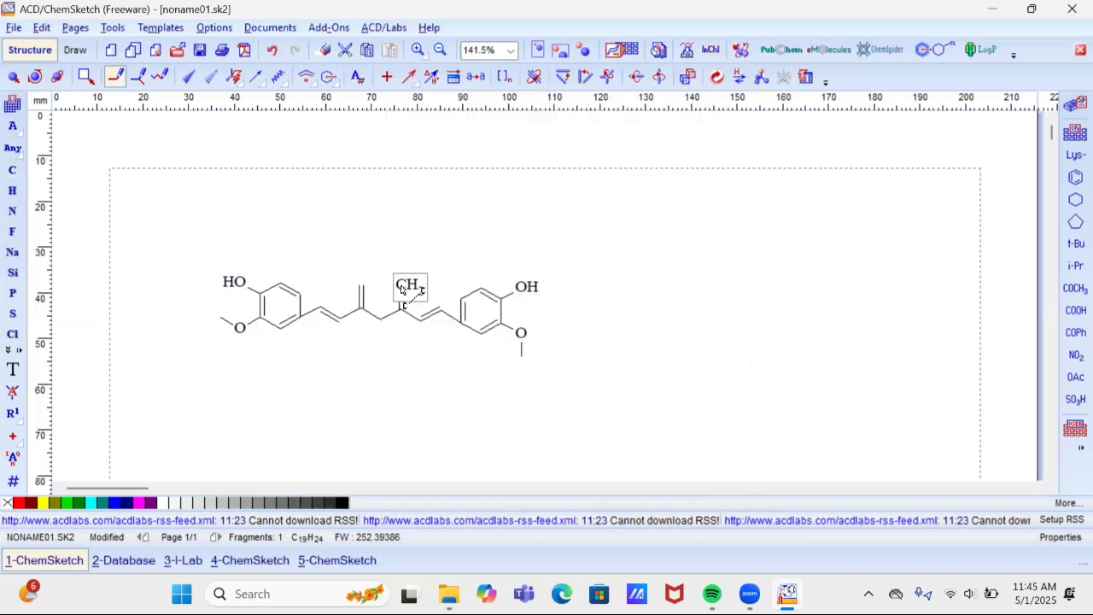
left_click(408, 287)
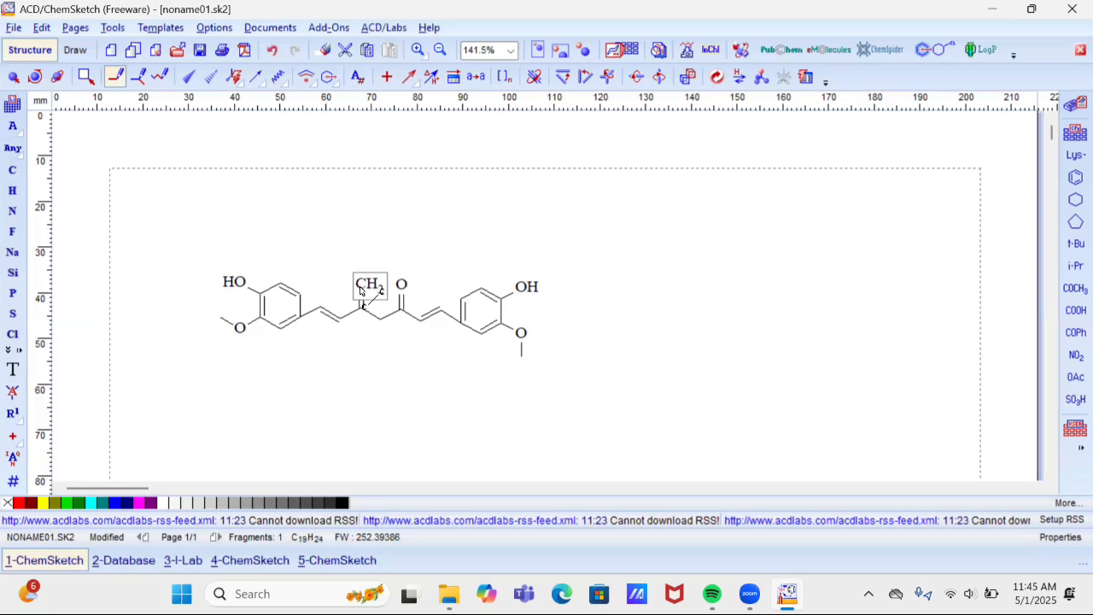
left_click(361, 291)
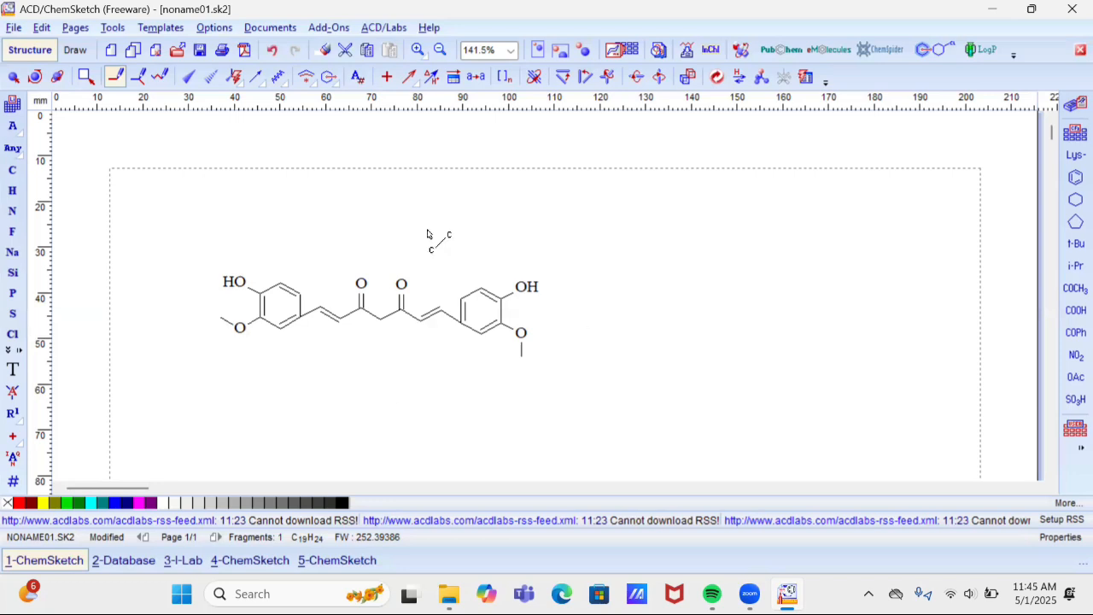
Generate the IUPAC name of the structure and place it just below the molecule.
left_click(683, 58)
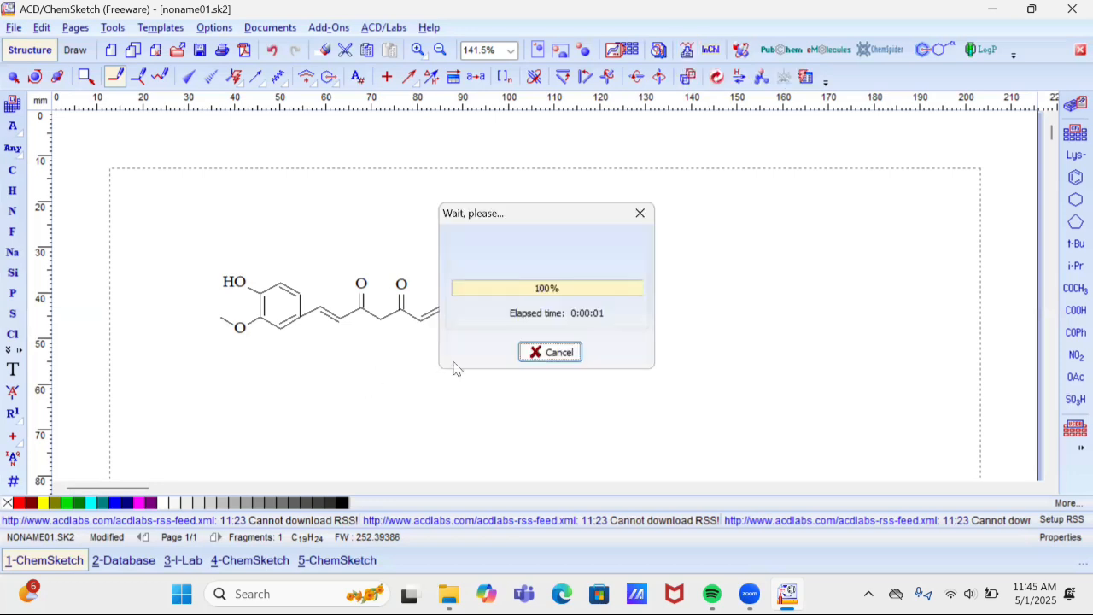
left_click(405, 378)
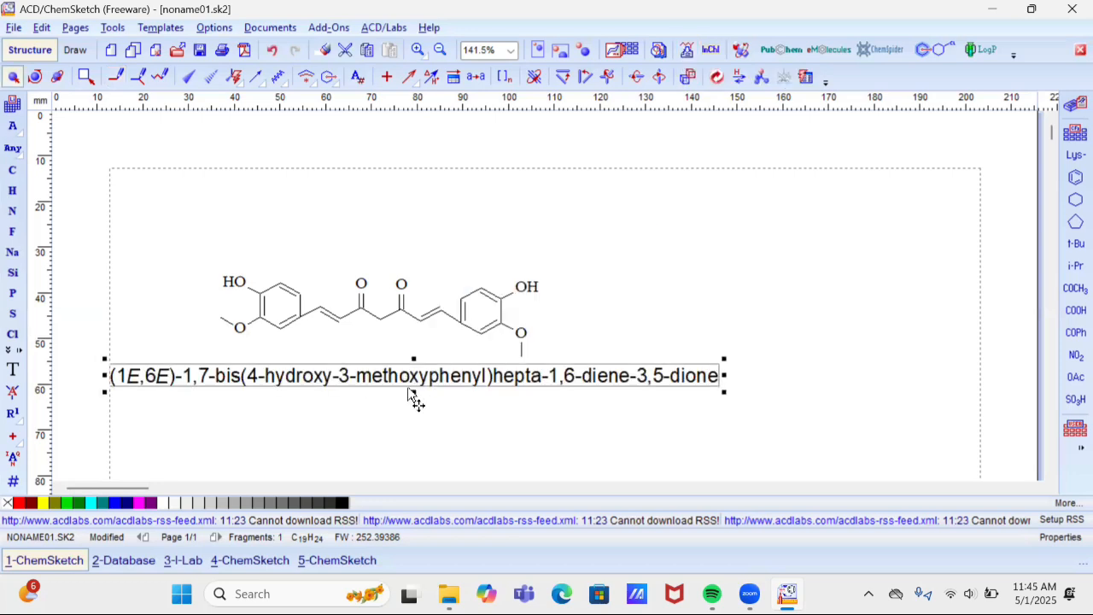
left_click_drag(404, 377, 409, 387)
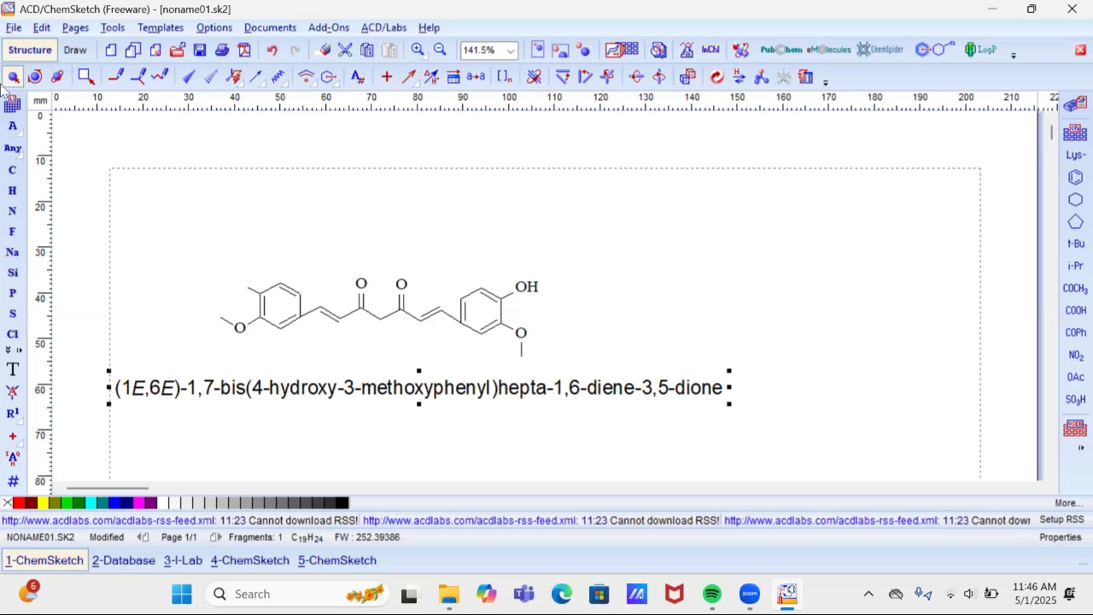
Select the whole molecule and calculate its molecular formula, closing the result without copying it to the editor.
left_click_drag(187, 230, 603, 371)
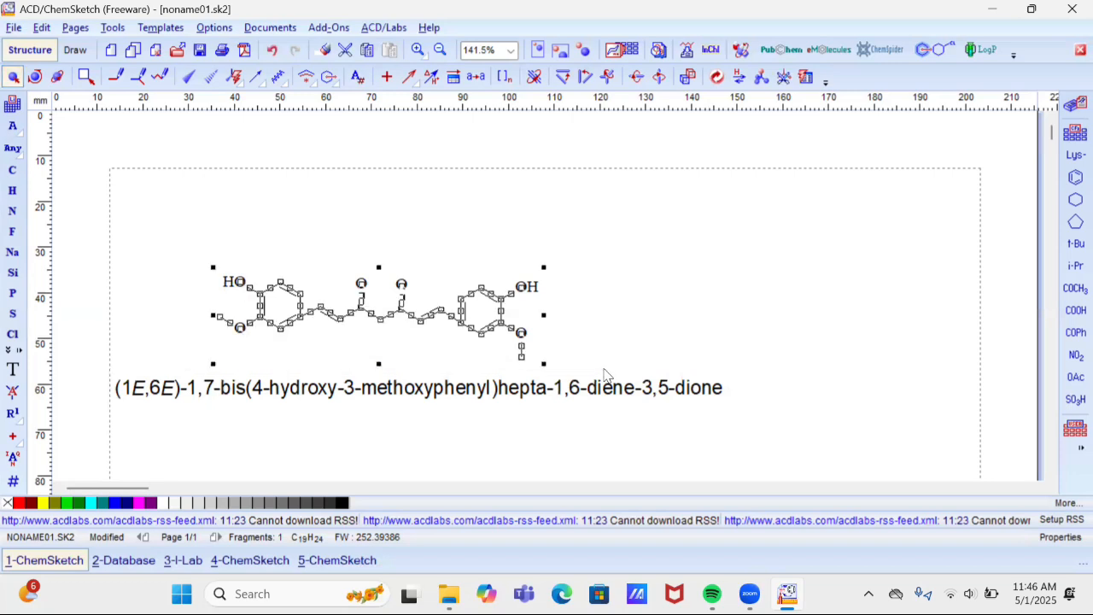
left_click(108, 31)
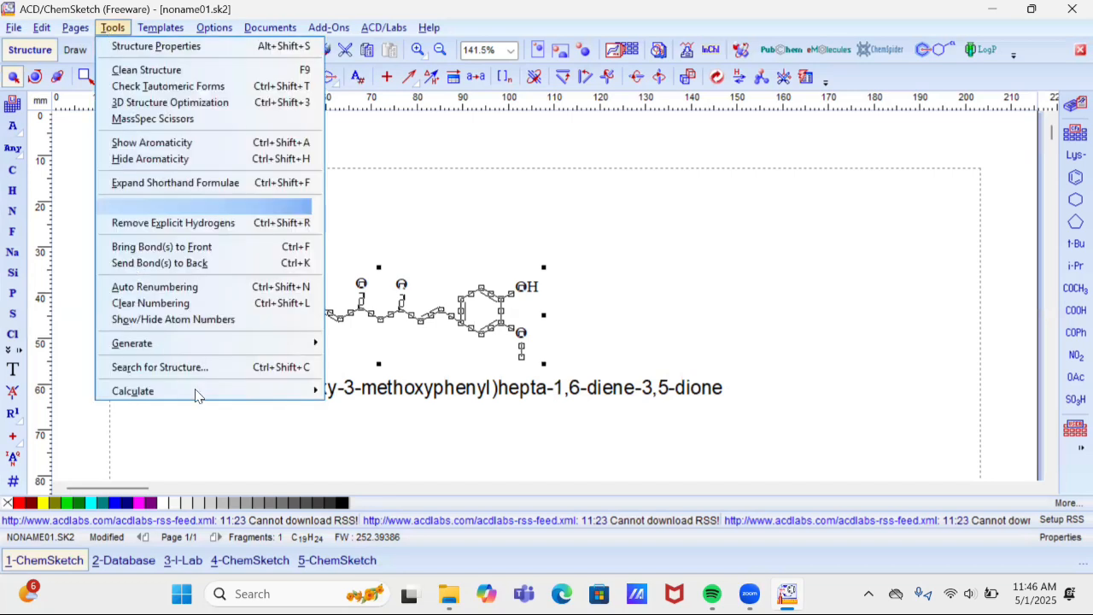
mouse_move(210, 392)
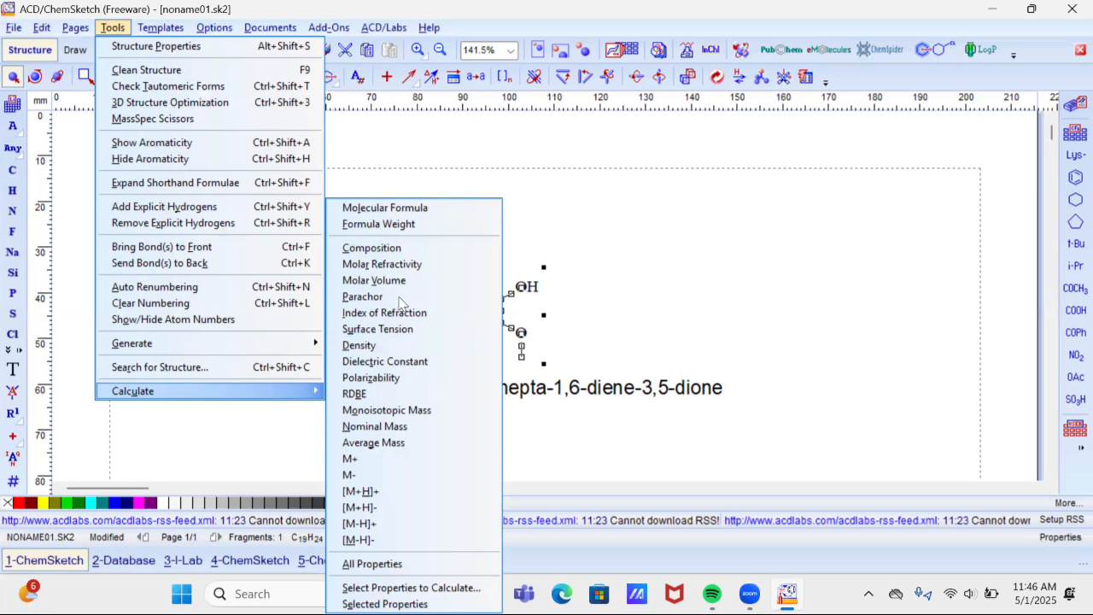
left_click(380, 209)
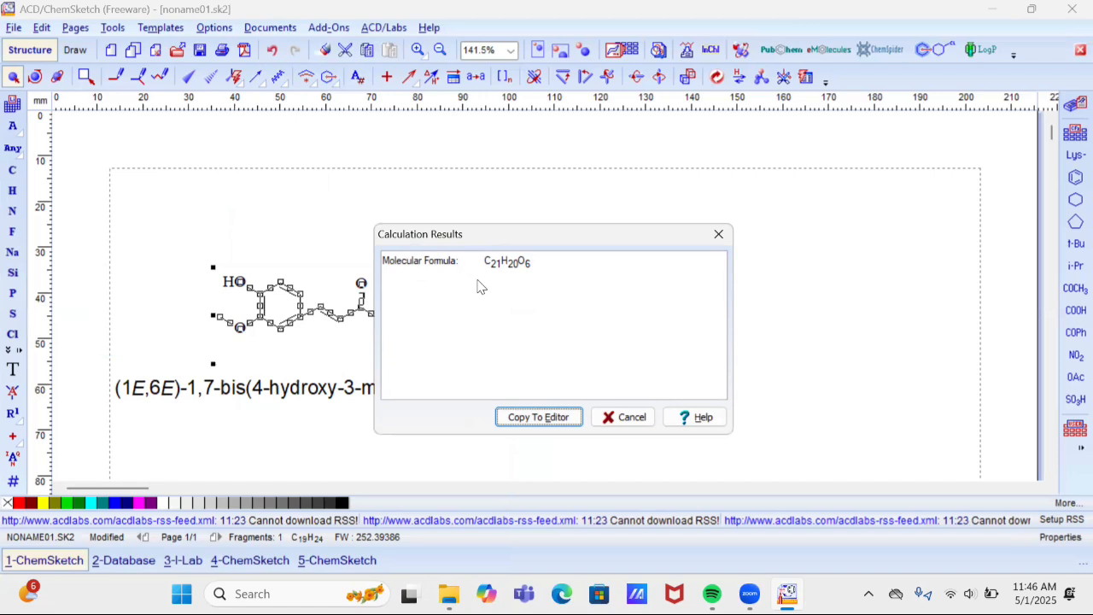
left_click(716, 233)
Calculate the nominal mass of the selected molecule and close the result.
left_click(112, 27)
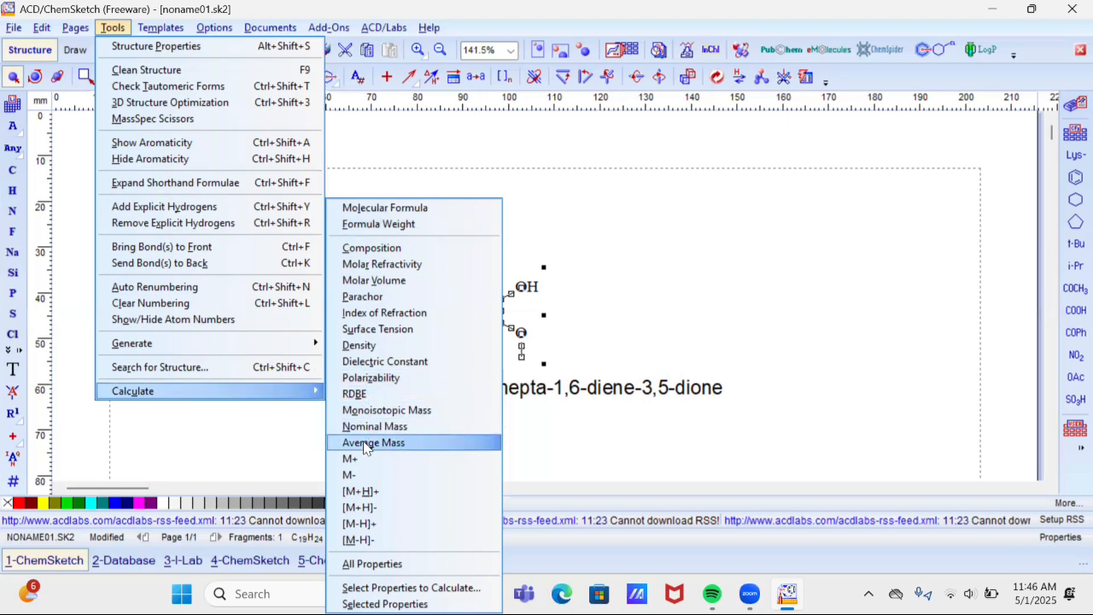
left_click(362, 426)
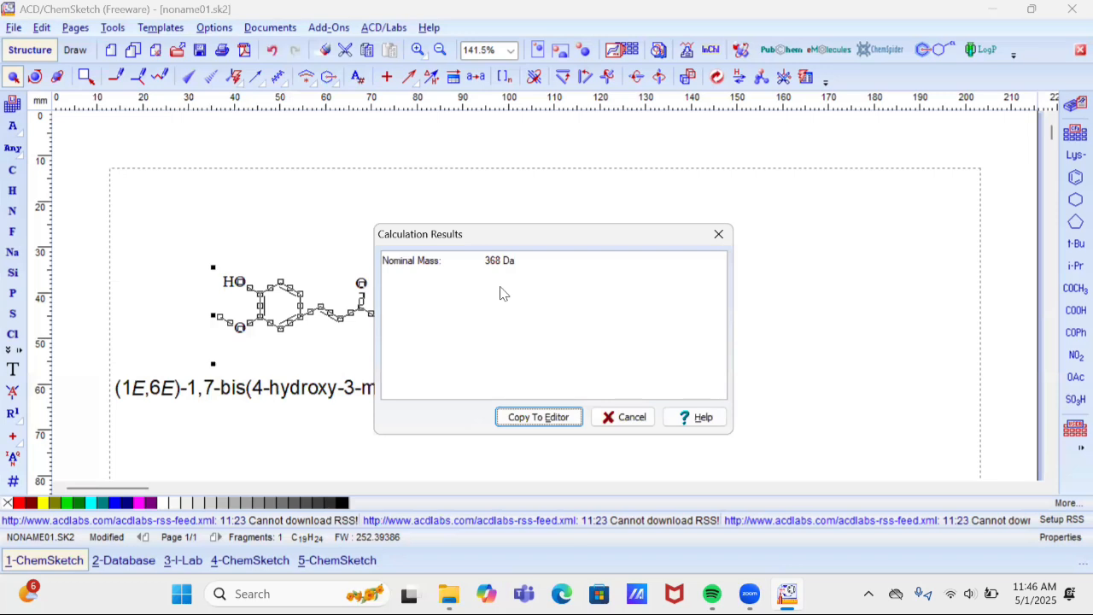
left_click(718, 234)
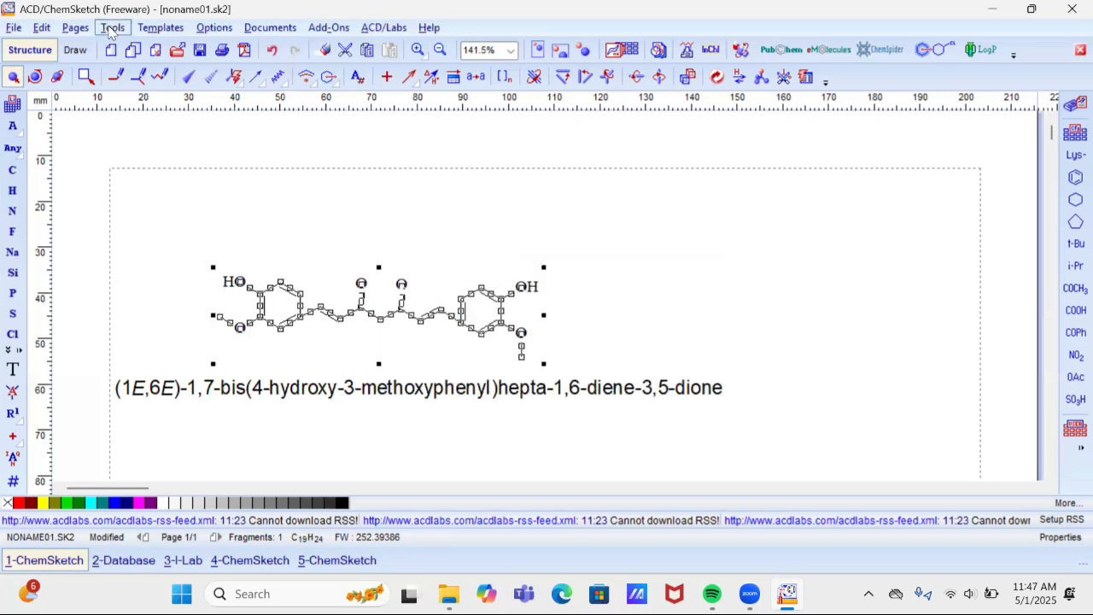
Review the list of properties to calculate and accept it with all properties kept selected.
left_click(112, 28)
mouse_move(222, 390)
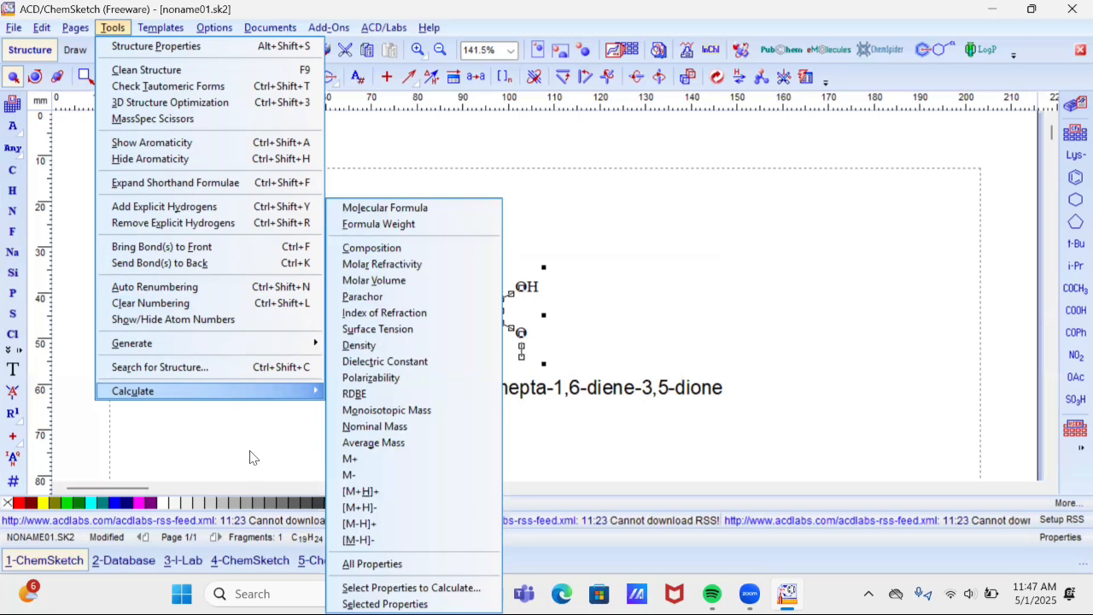
left_click(410, 587)
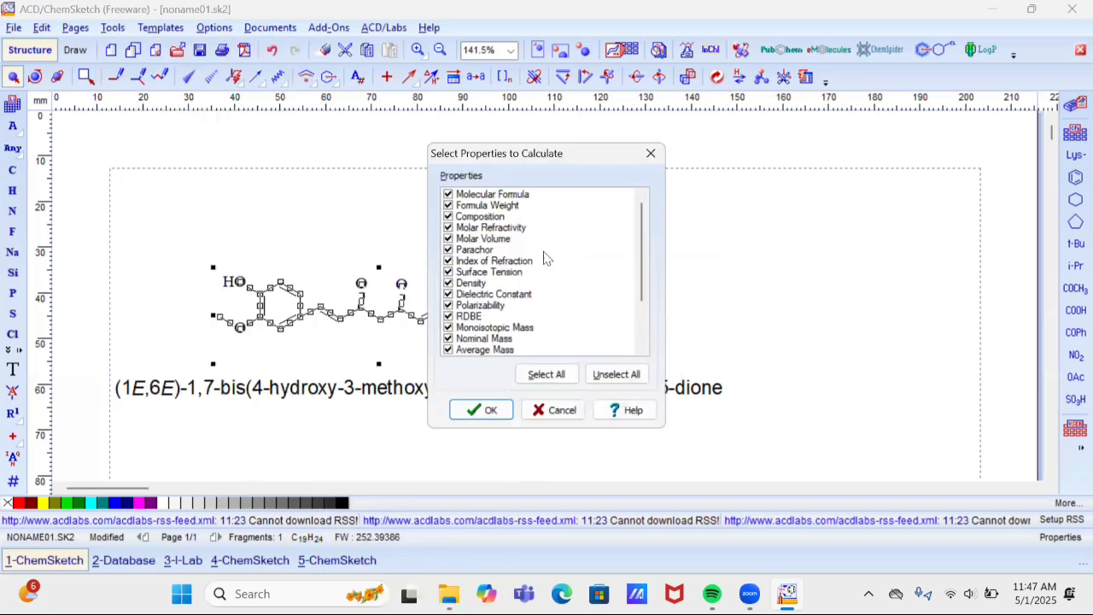
scroll(543, 254, "down", 3)
scroll(542, 257, "up", 3)
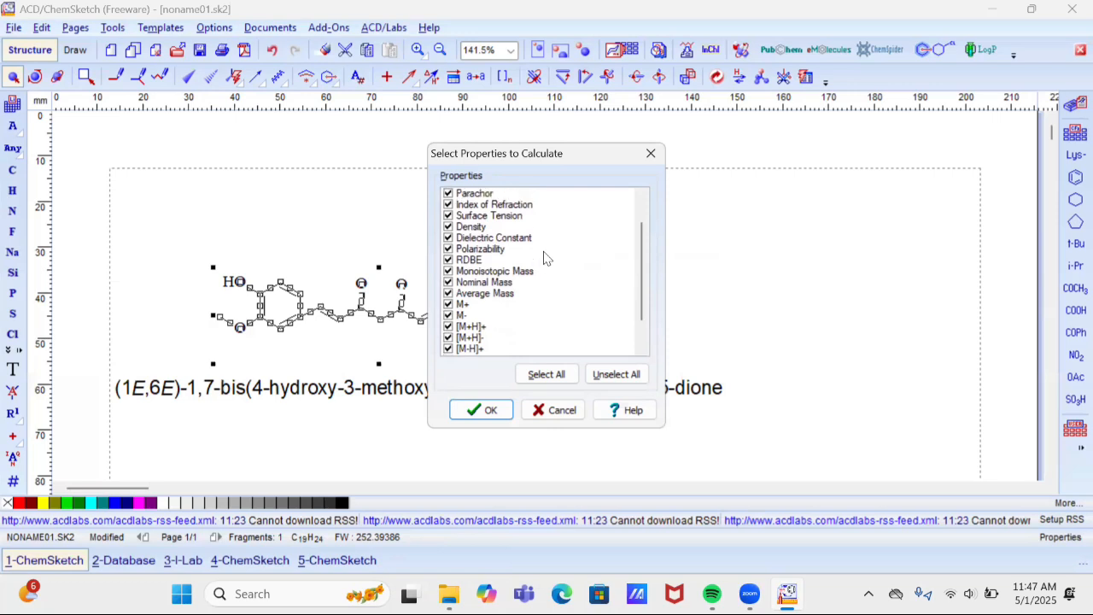
left_click(483, 412)
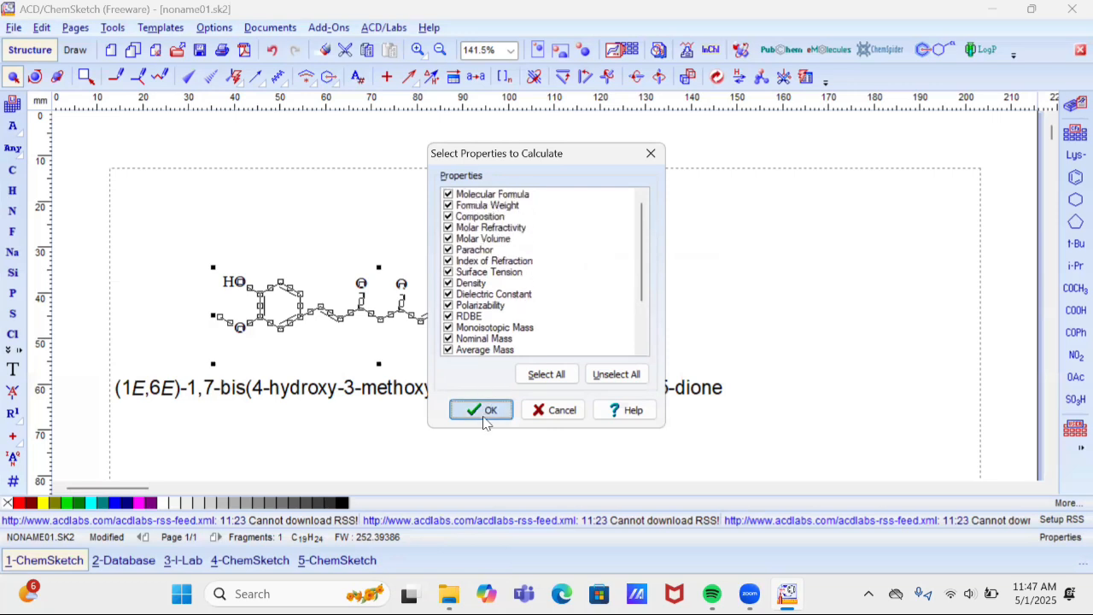
Clean the selected structure to tidy its bond lengths and angles.
left_click(106, 31)
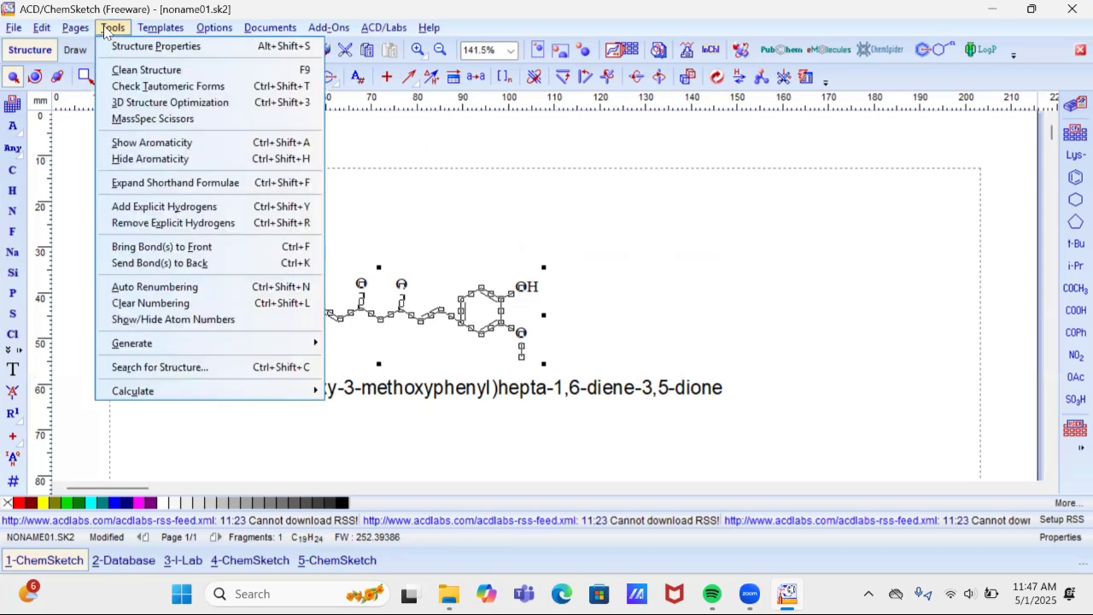
left_click(151, 69)
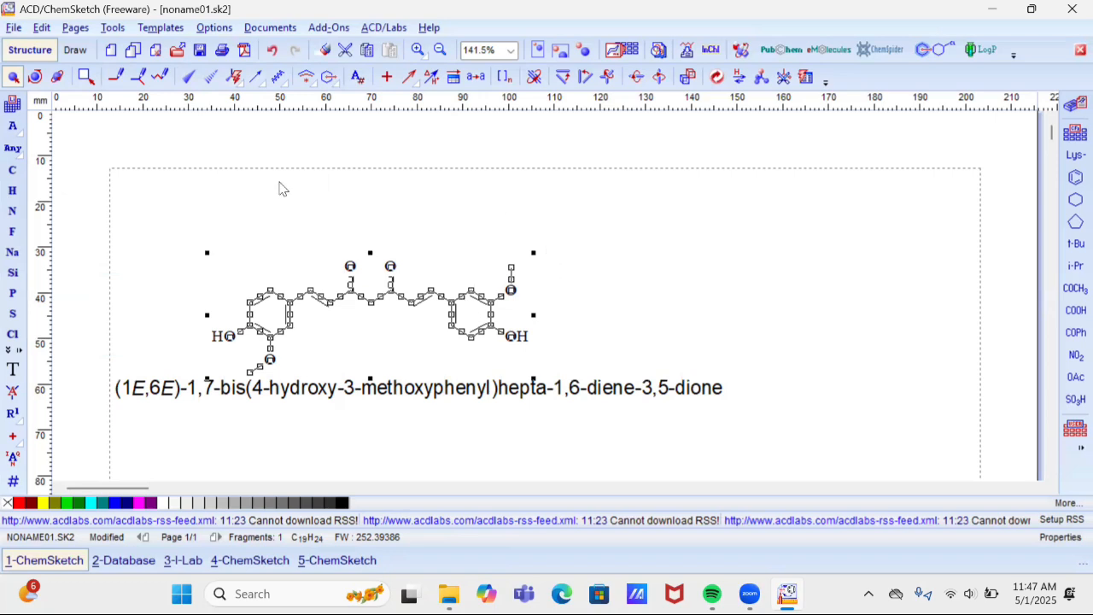
left_click(375, 335)
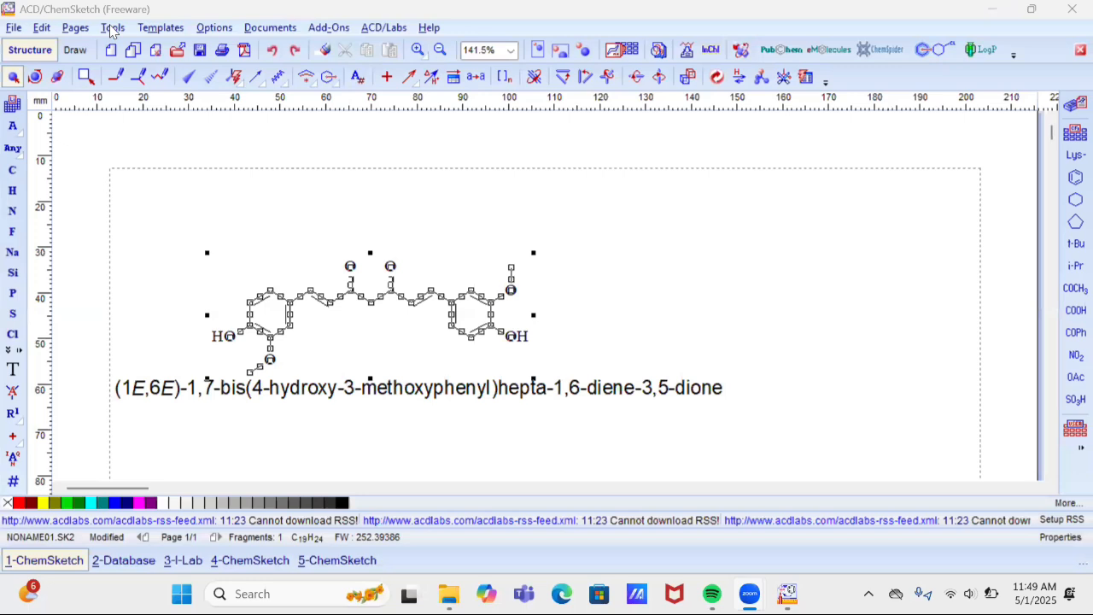
Show aromaticity on the molecule's two benzene rings and clear the selection.
left_click(112, 31)
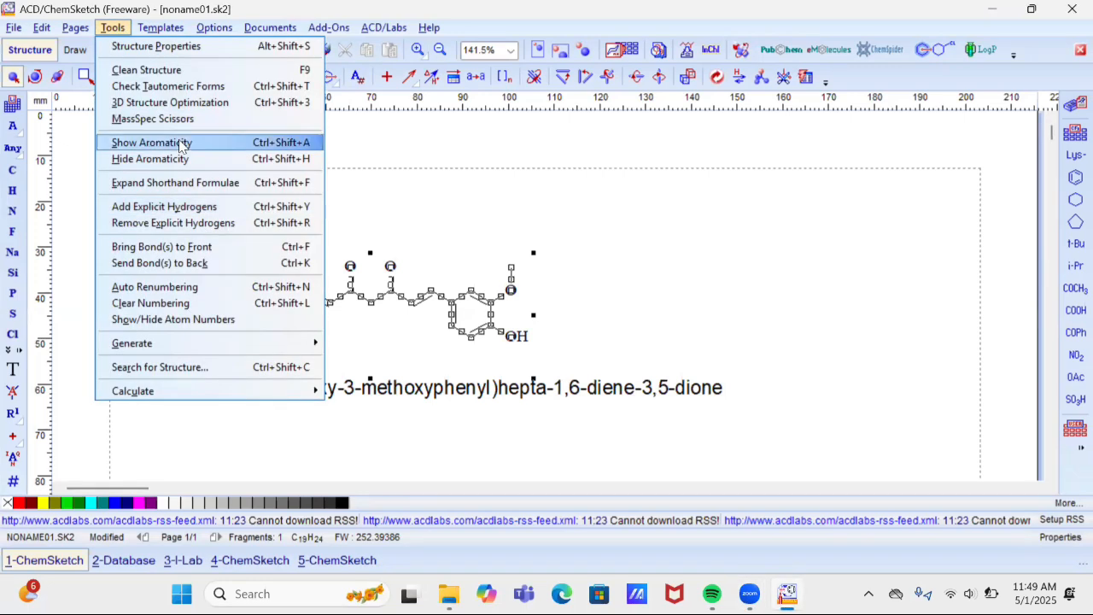
left_click(181, 145)
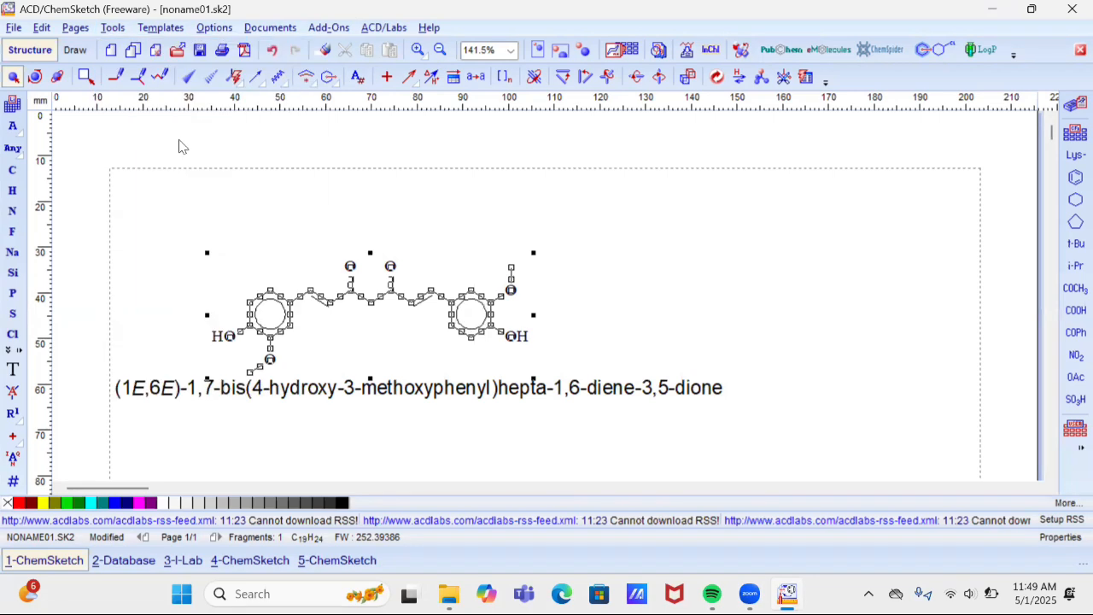
left_click(664, 262)
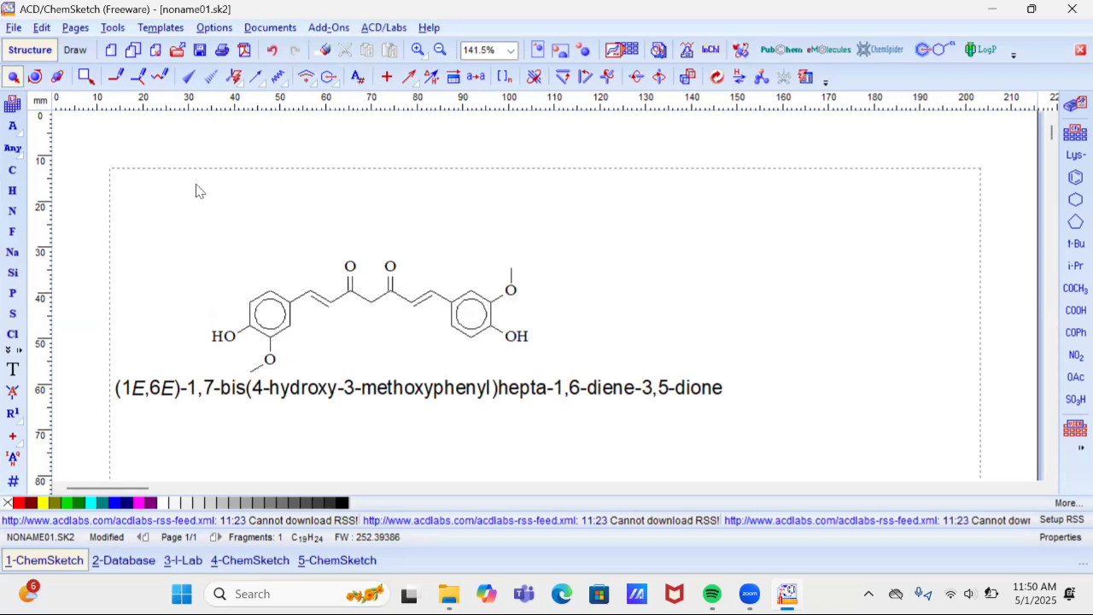
Select the whole molecule and hide aromaticity so both rings use alternating double bonds.
left_click_drag(198, 207, 614, 382)
left_click(115, 28)
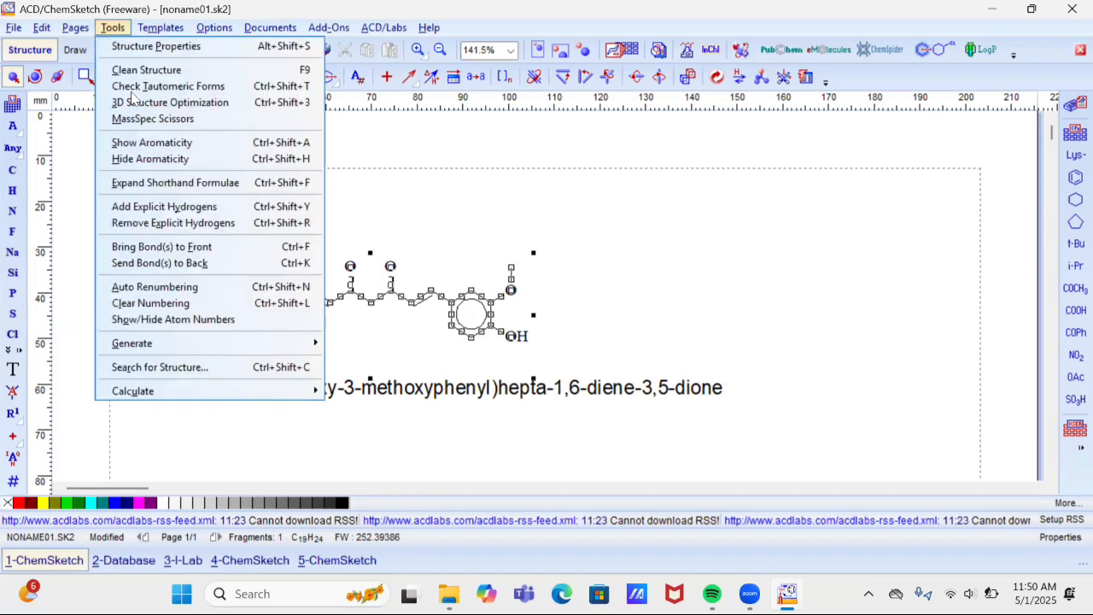
left_click(149, 159)
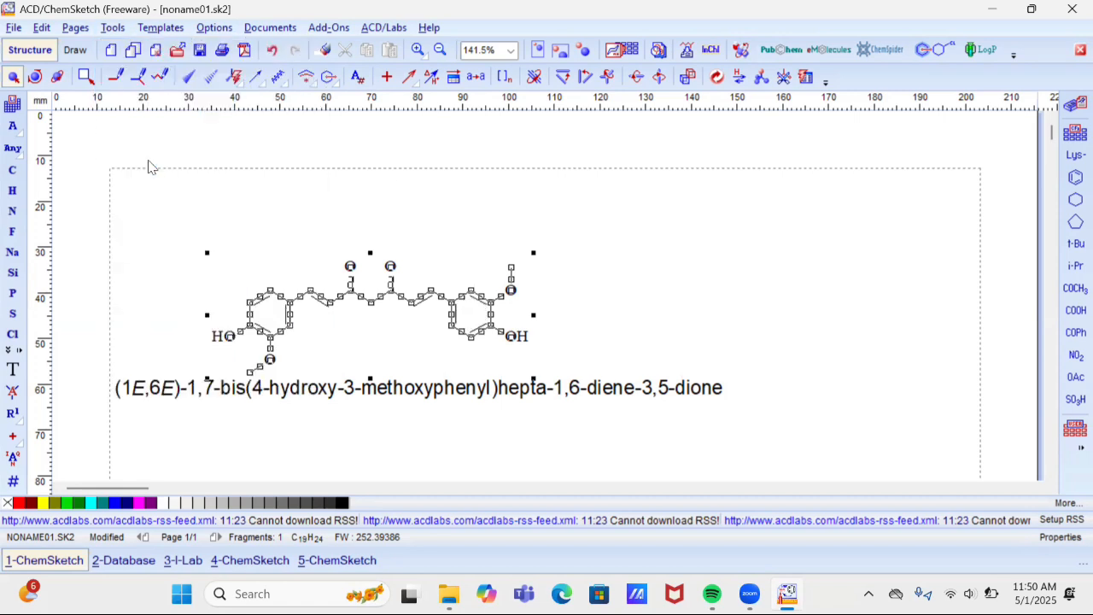
Add explicit hydrogens to the whole molecule and remove them again.
left_click(110, 30)
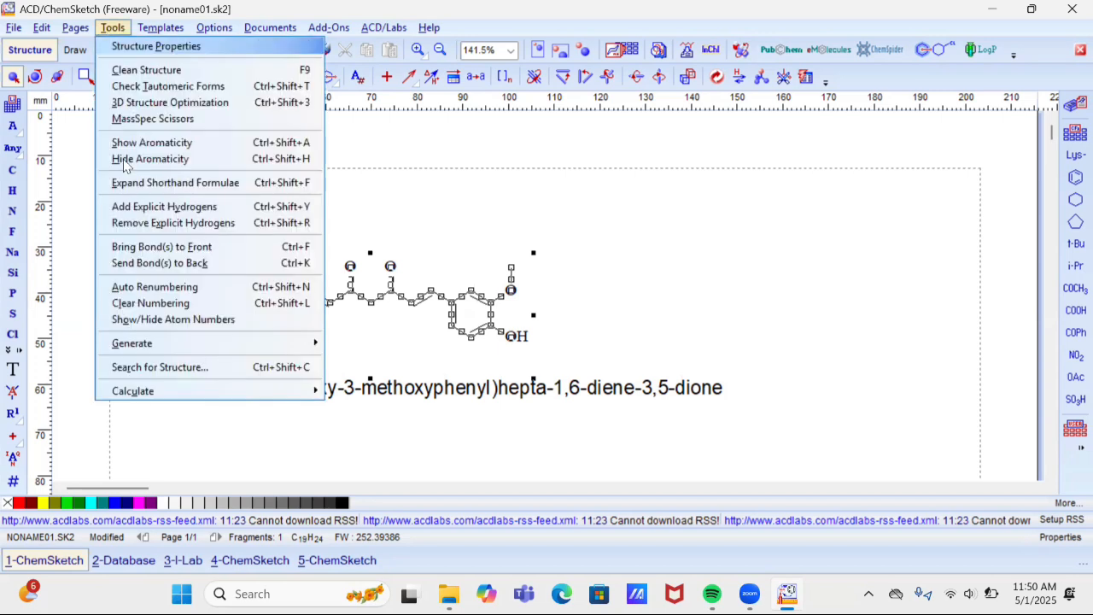
left_click(147, 207)
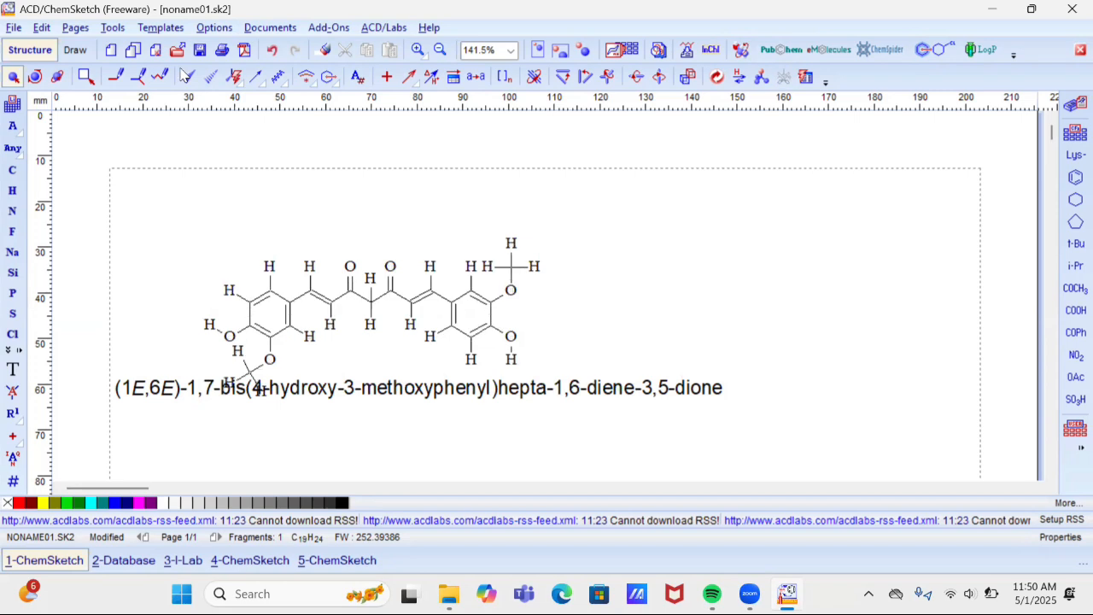
left_click(112, 28)
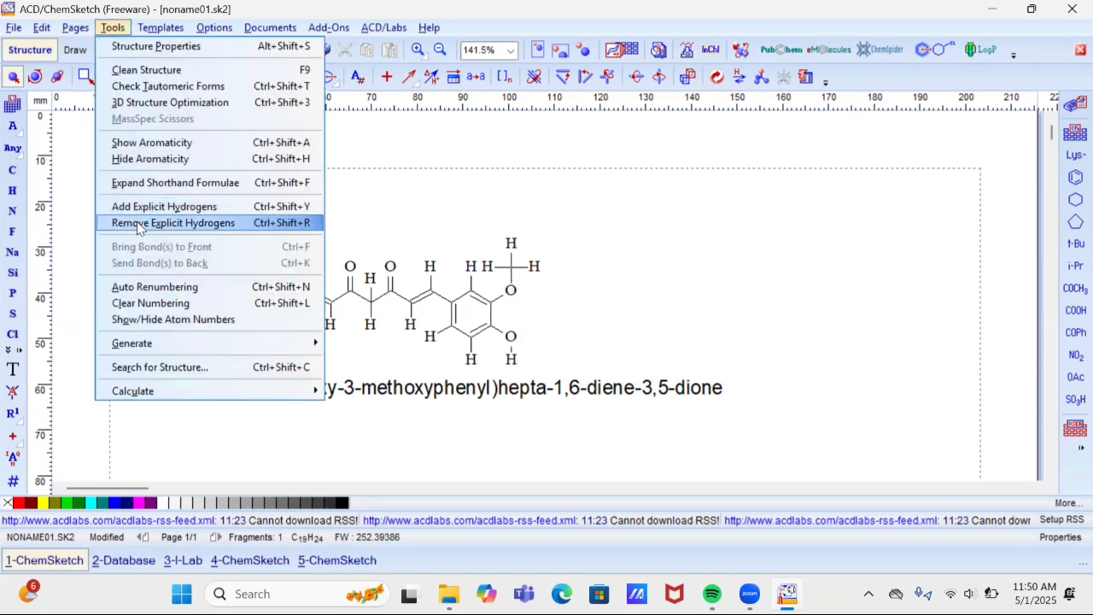
left_click(139, 223)
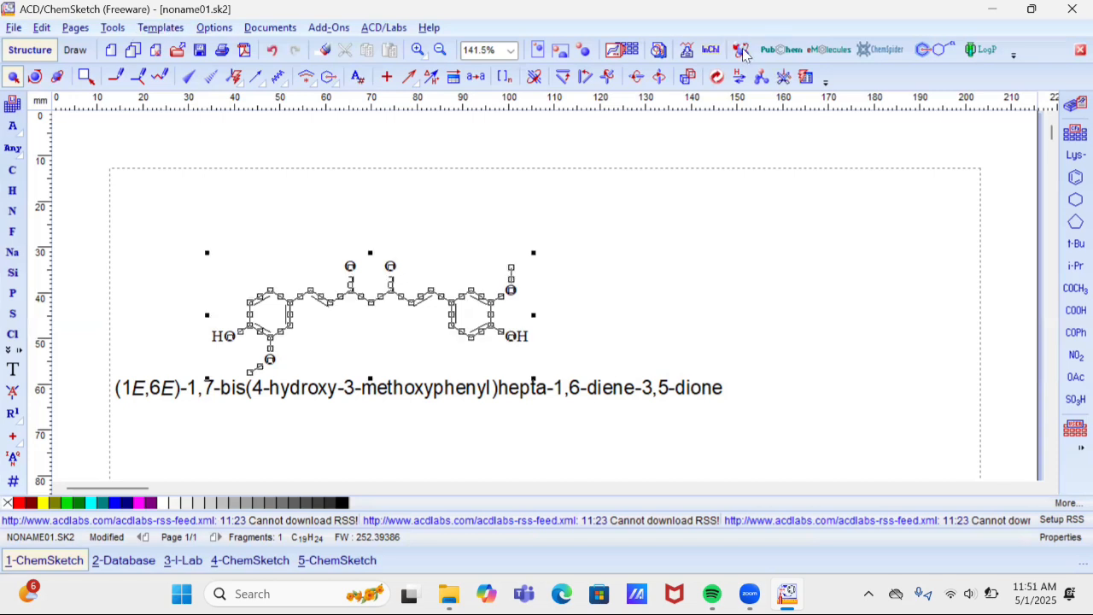
Open the molecule in ACD/3D Viewer and rotate the wireframe model out of its flat orientation.
left_click(742, 52)
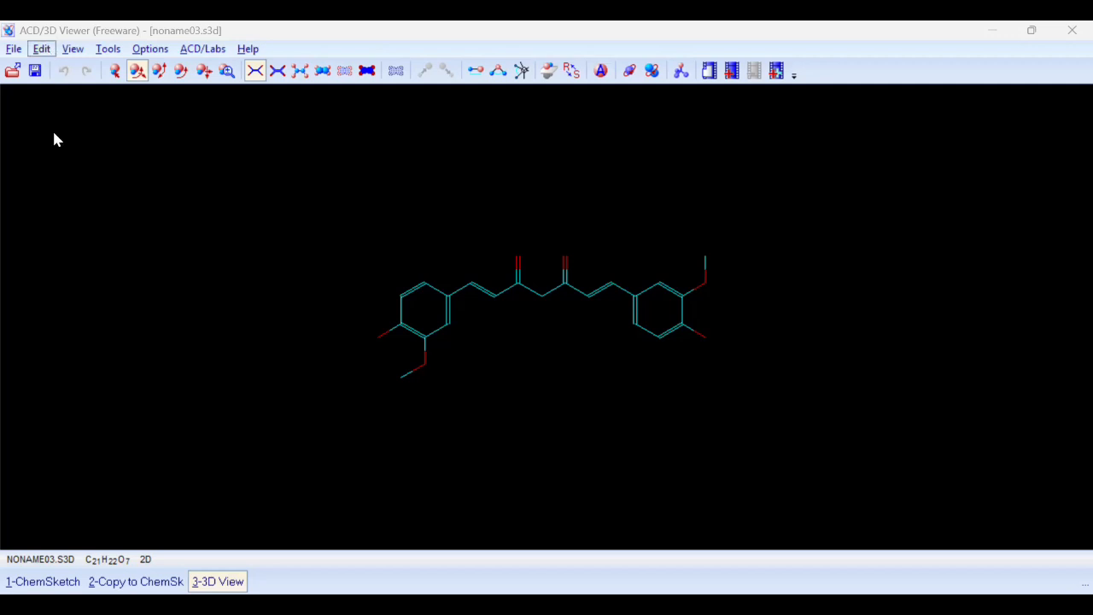
left_click(78, 49)
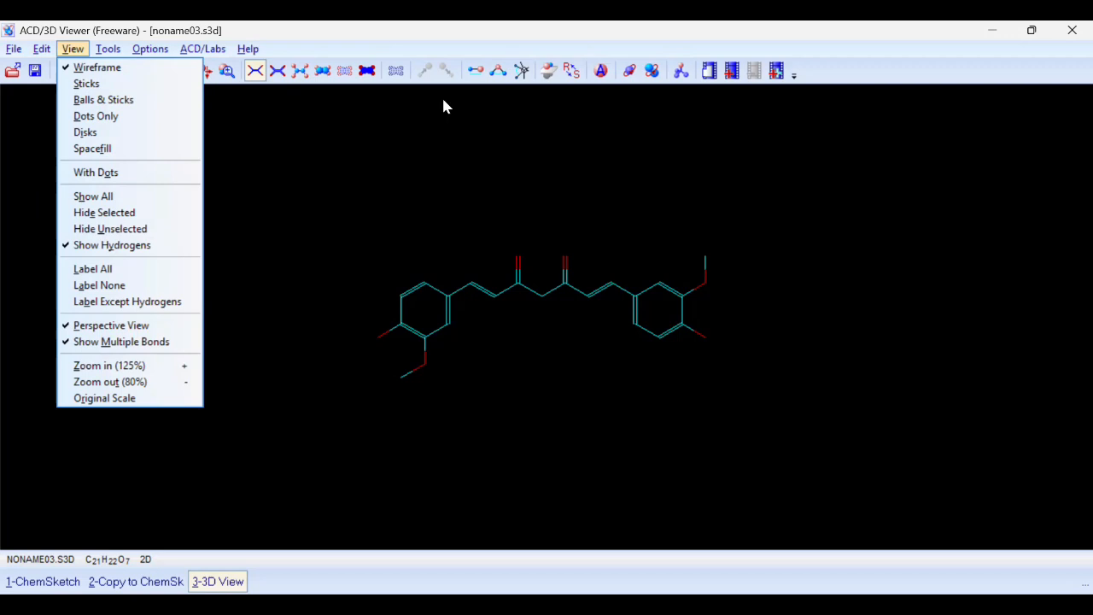
left_click_drag(282, 89, 350, 76)
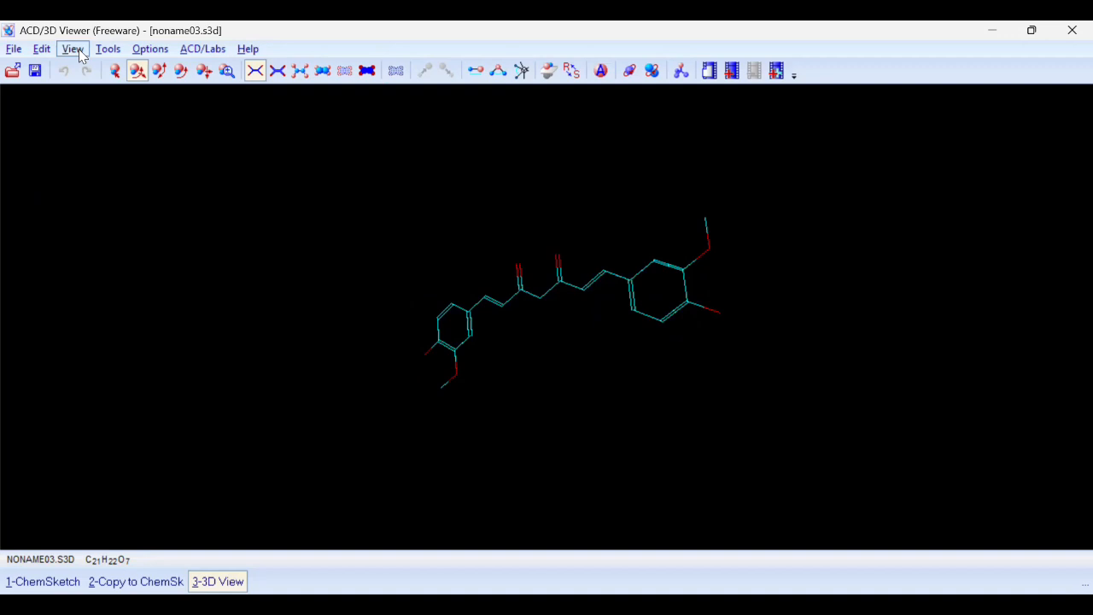
Display the 3D molecule as sticks and rotate it to see it from another angle.
key("Down")
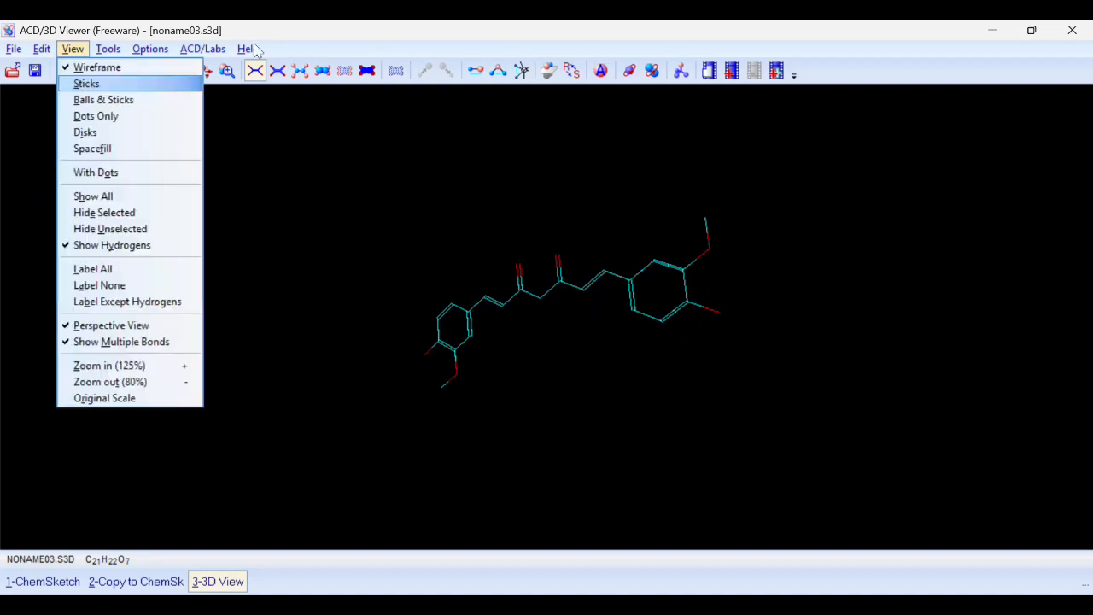
key("Return")
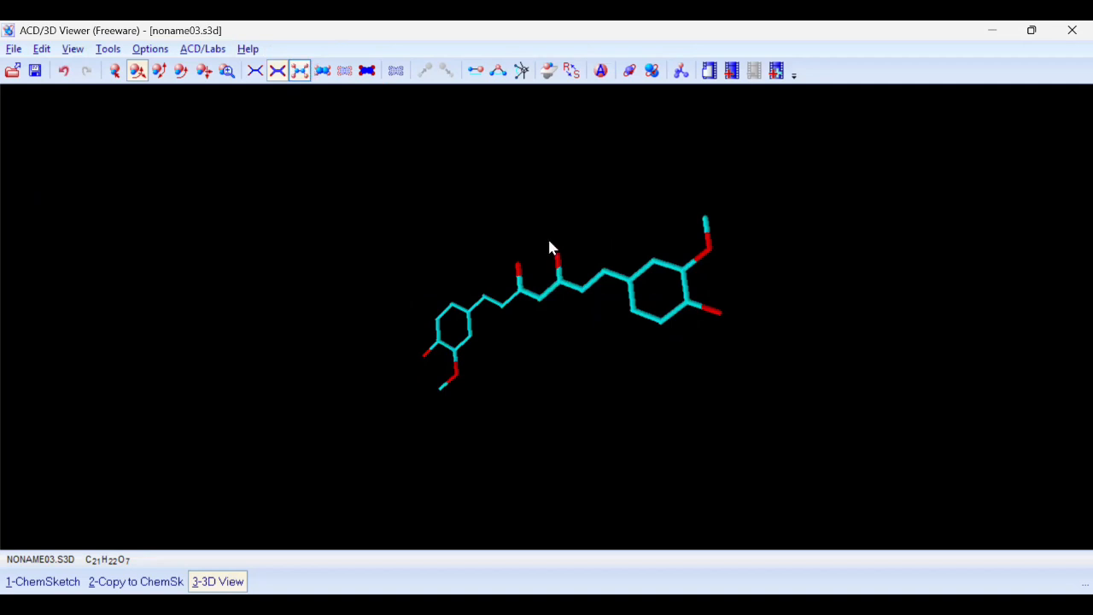
left_click_drag(783, 295, 306, 214)
left_click_drag(651, 346, 622, 378)
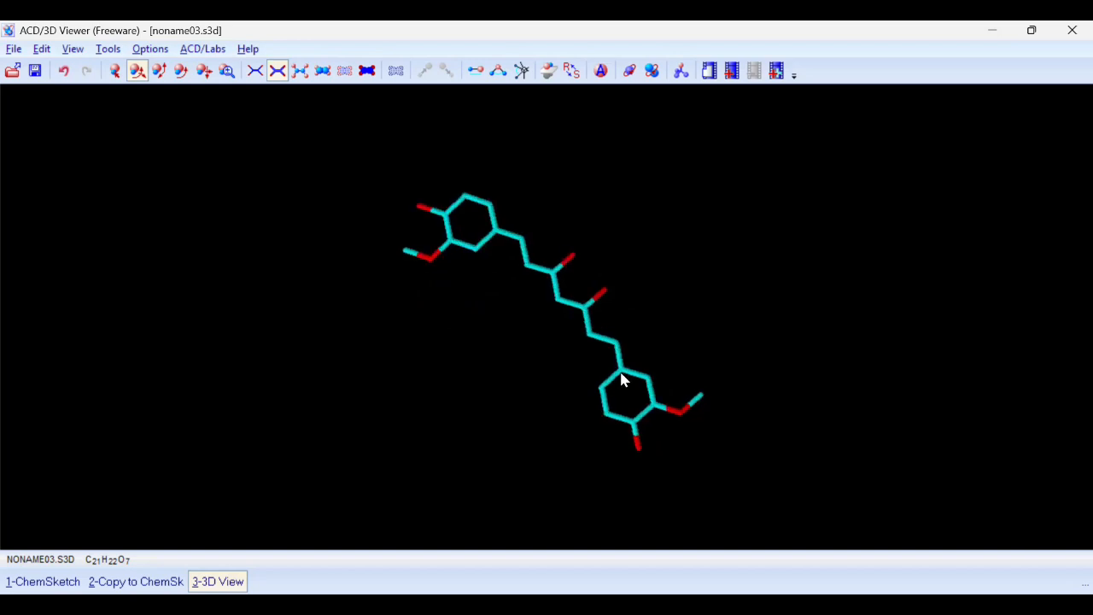
Cycle the molecule's display style through Balls & Sticks, Spacefill and Dots Only, ending with Disks.
left_click(300, 71)
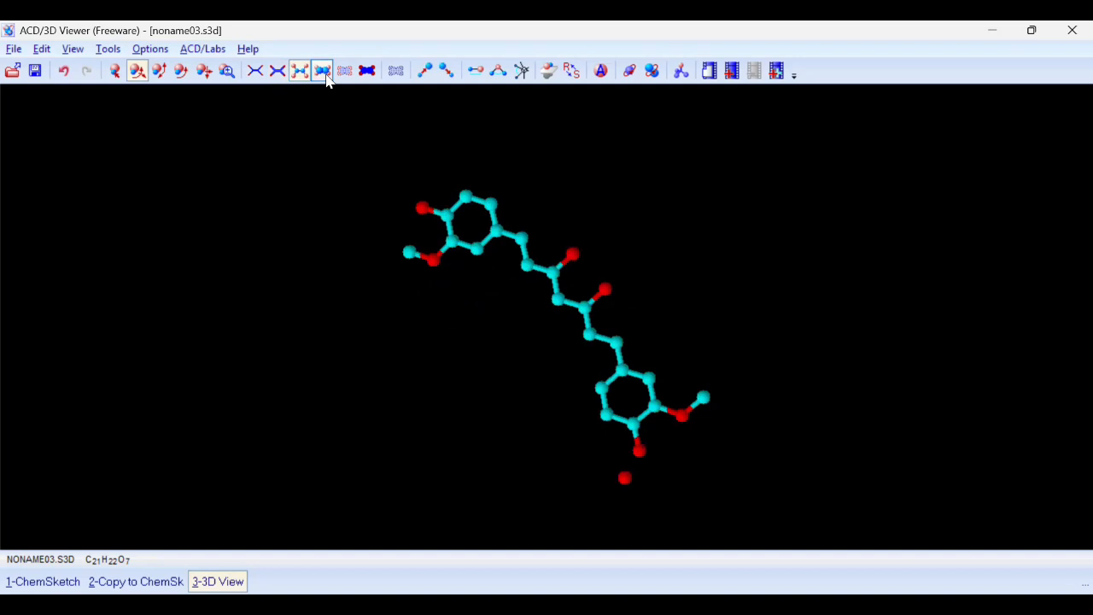
left_click(367, 73)
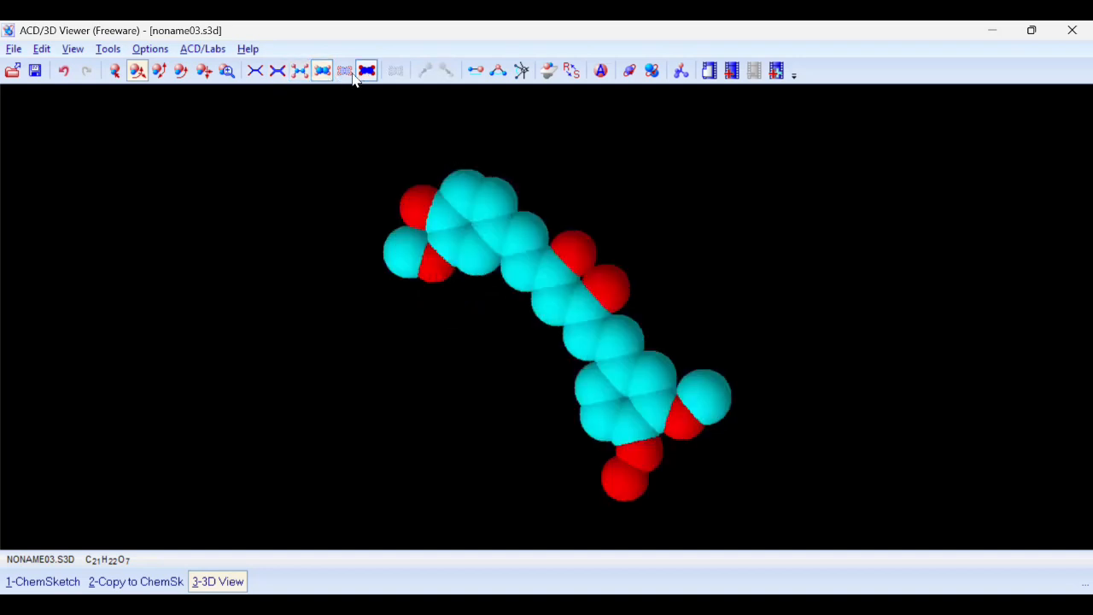
left_click(367, 74)
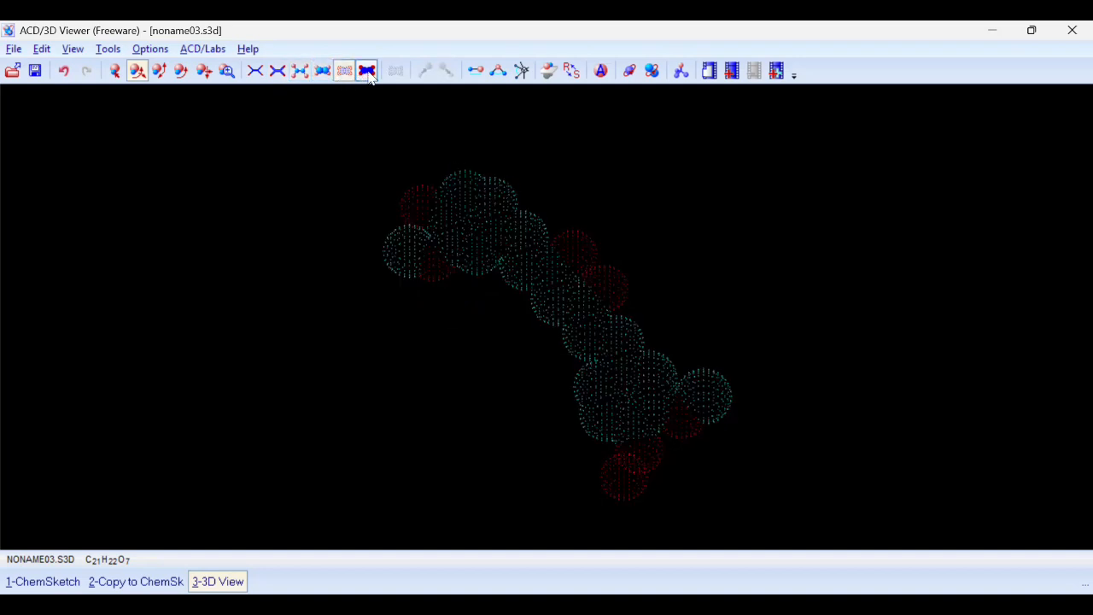
left_click(393, 73)
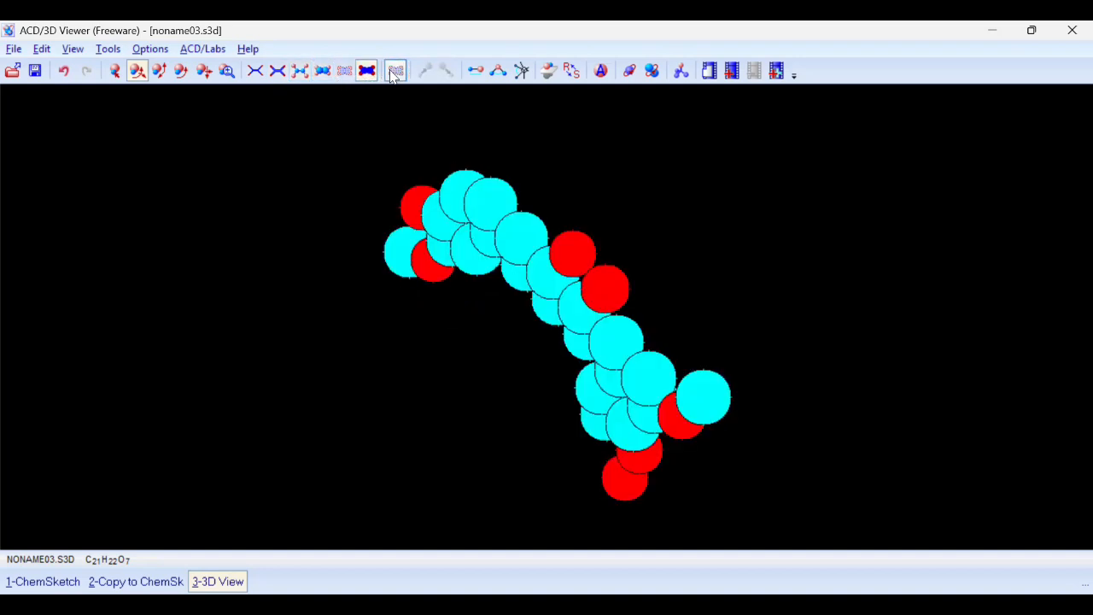
Hide every atom except the end carbon of one methoxy group and show the whole molecule again.
left_click(118, 73)
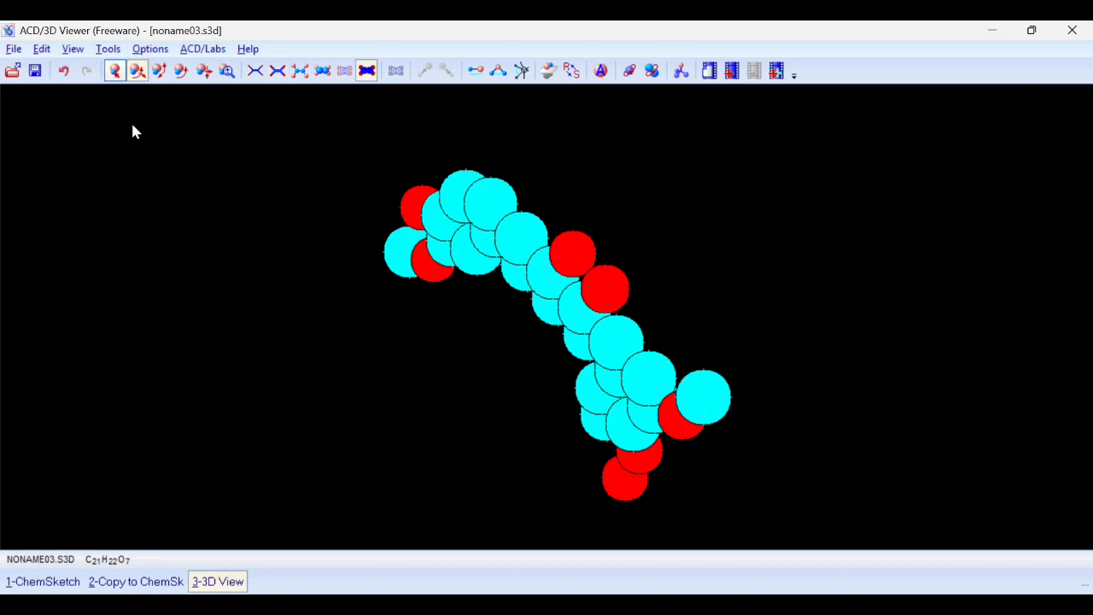
left_click(142, 75)
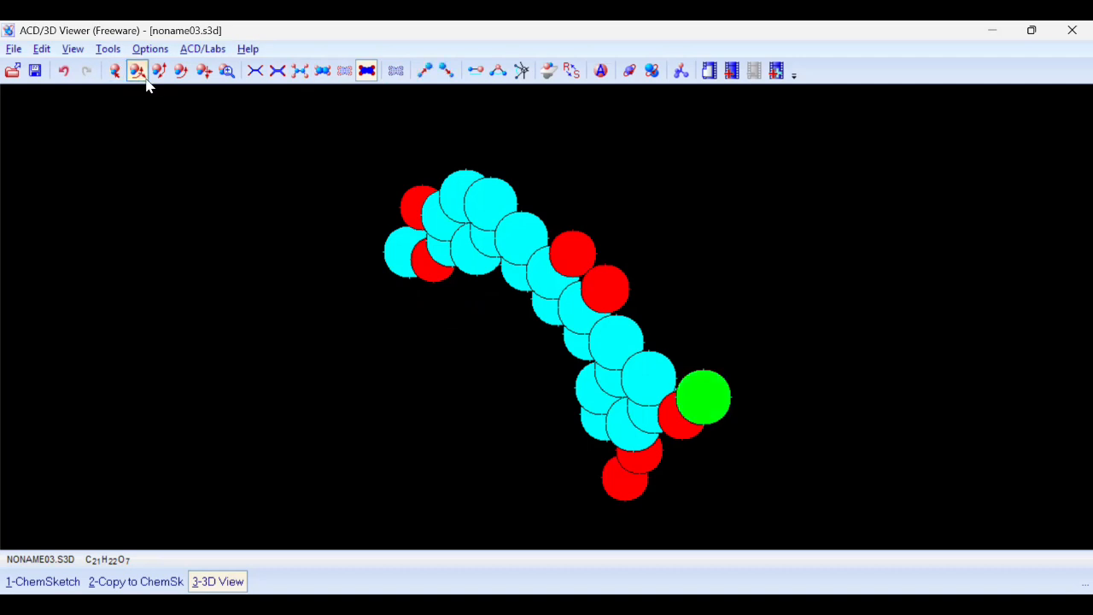
left_click(87, 45)
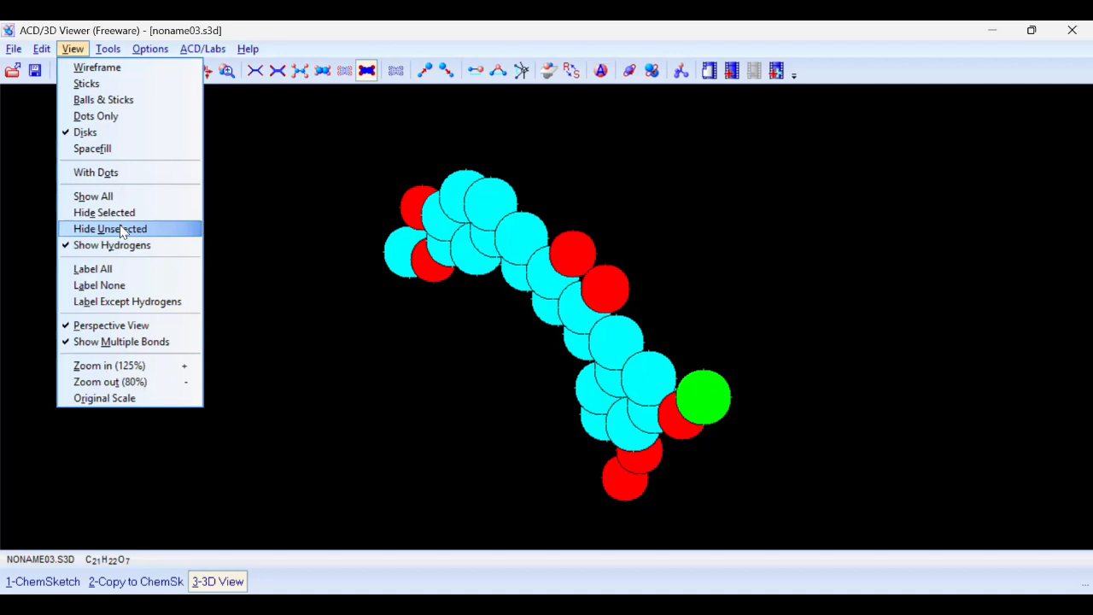
left_click(122, 231)
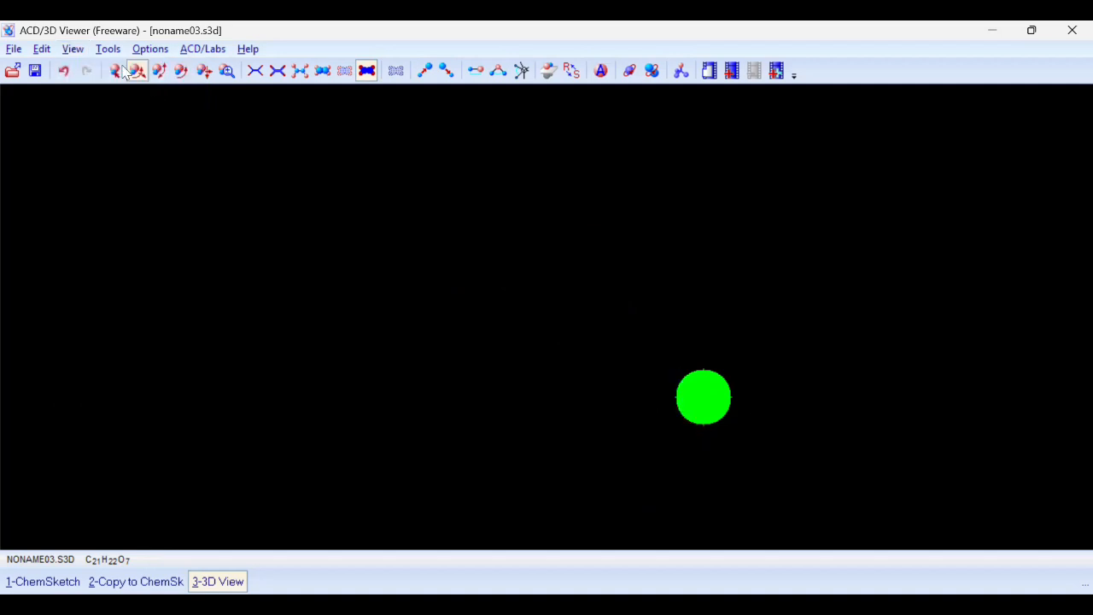
left_click(76, 50)
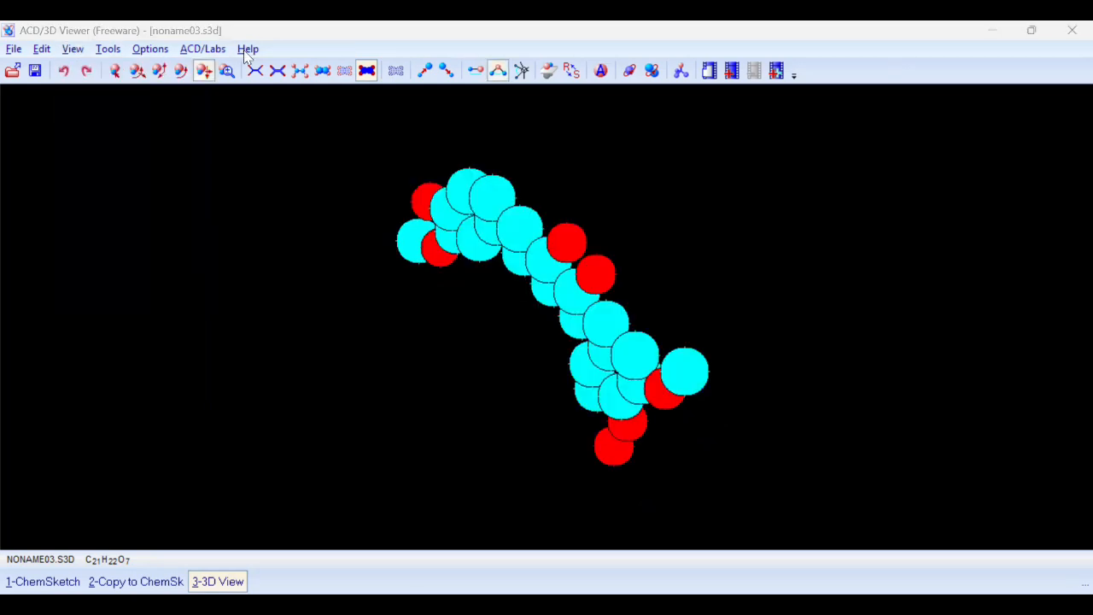
Auto-rotate the molecule in the Balls & Sticks style, and switch to Auto Rotate and Change Style.
left_click(107, 51)
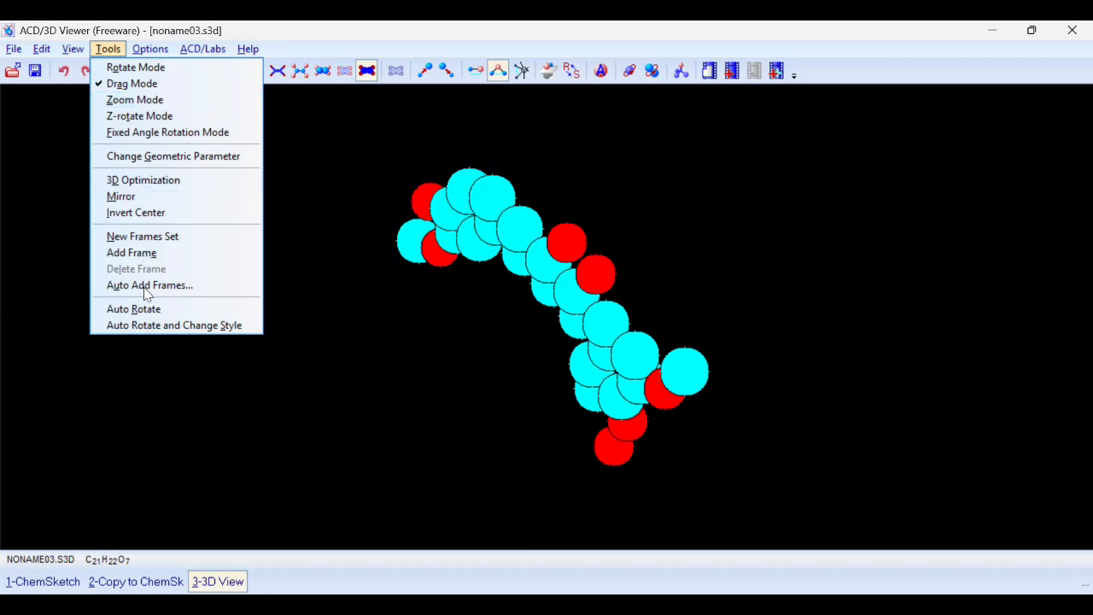
left_click(151, 310)
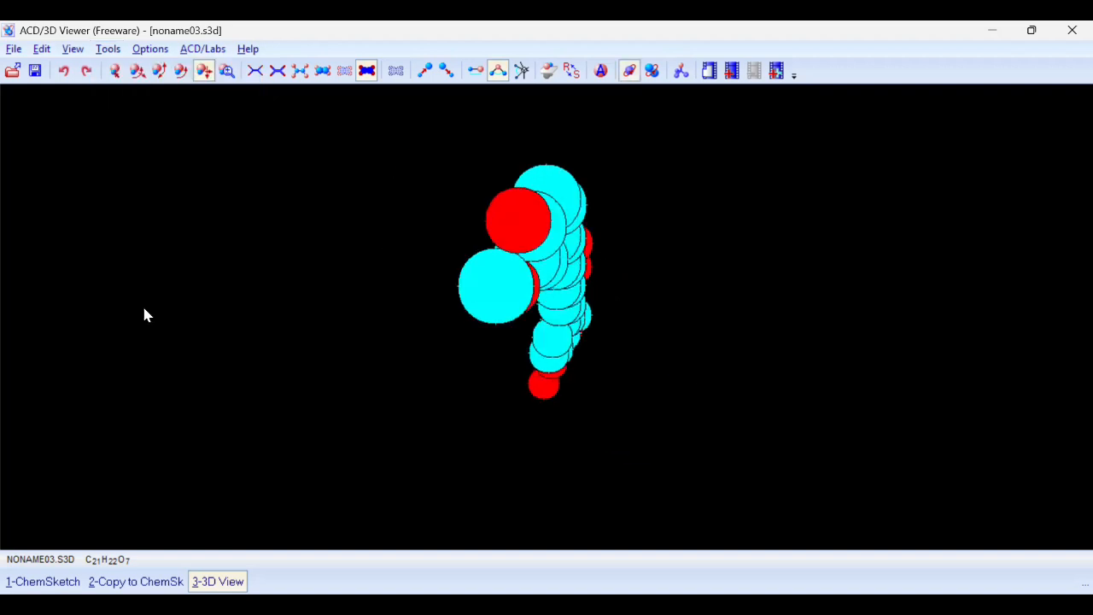
left_click(301, 73)
left_click(114, 51)
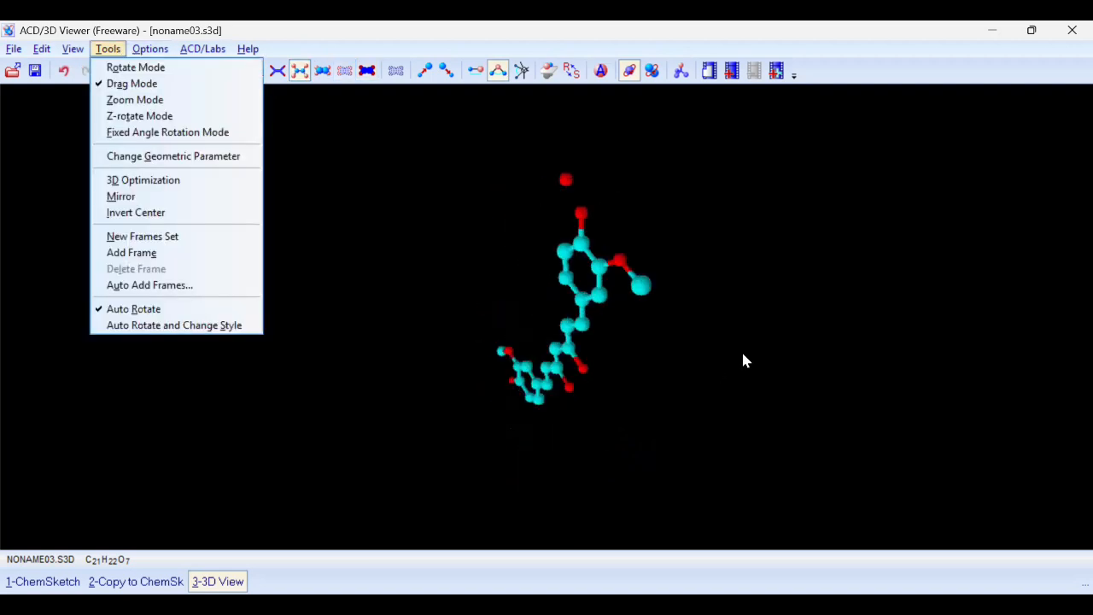
left_click(207, 326)
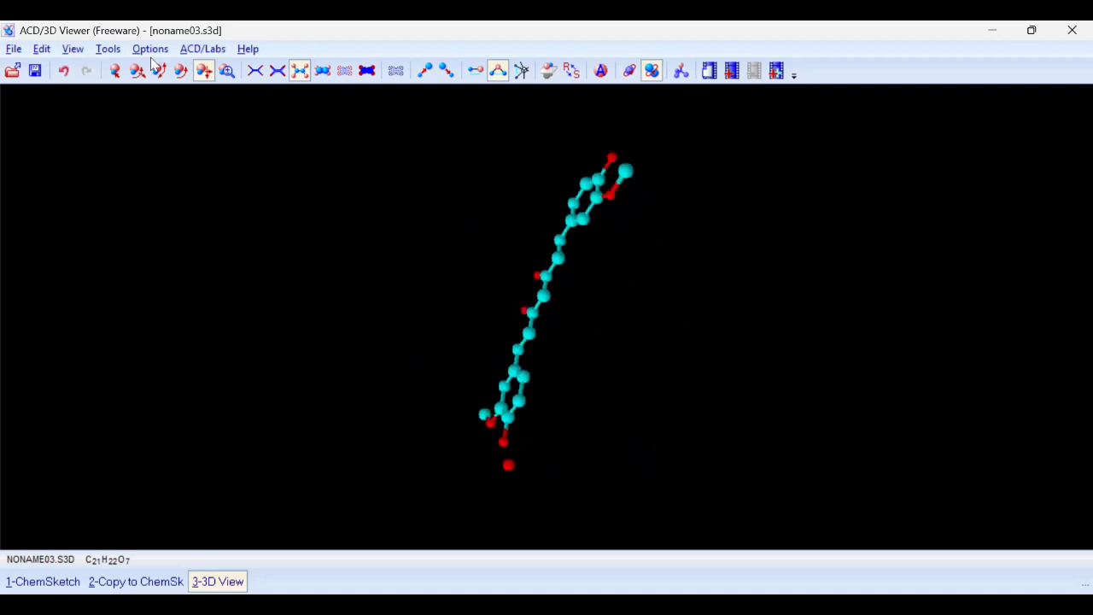
Stop, restart and stop again the automatic rotation with style changes, and try Invert Center on the molecule.
left_click(205, 72)
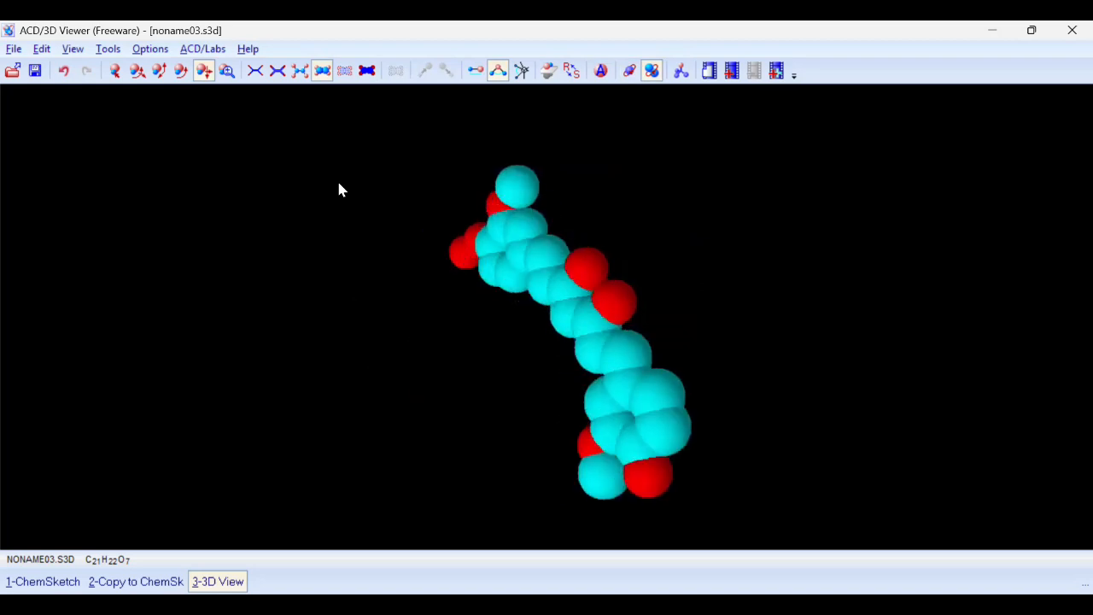
left_click(161, 53)
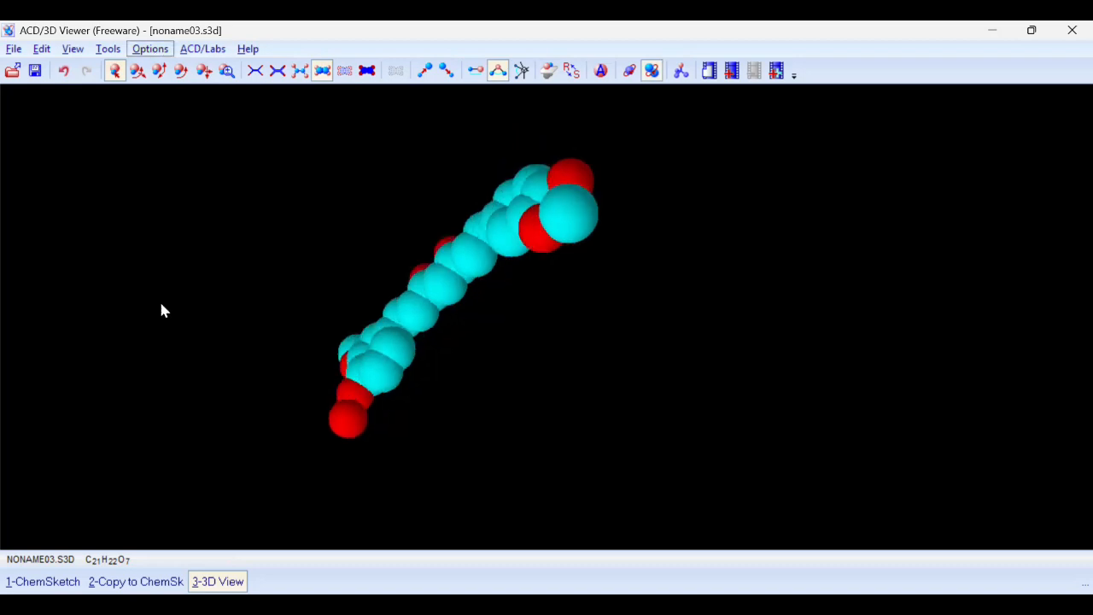
left_click(176, 320)
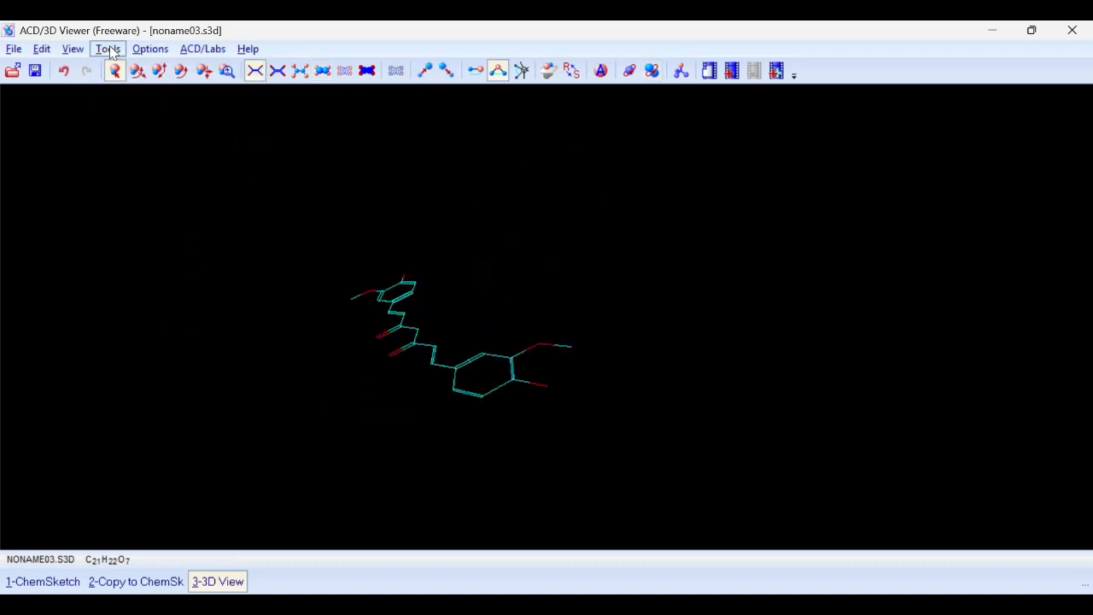
key("alt+t")
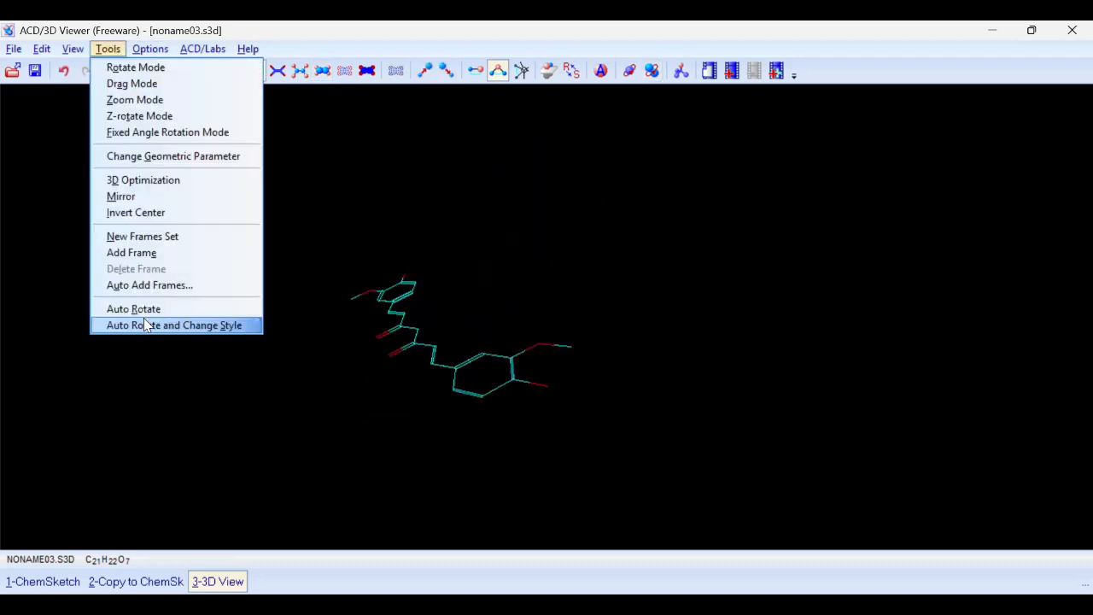
left_click(143, 325)
left_click(108, 52)
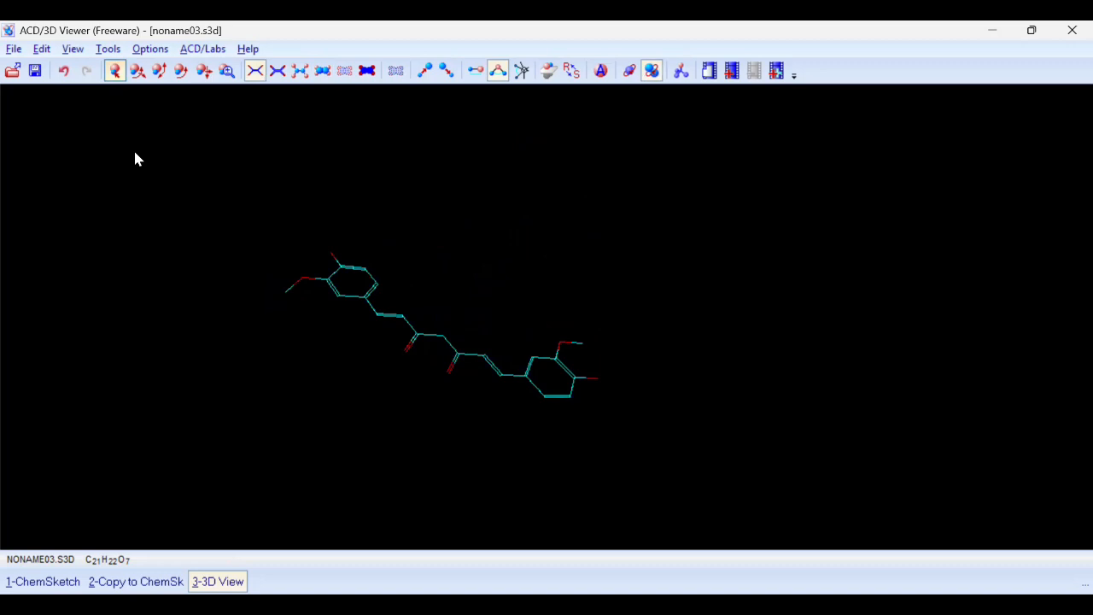
left_click(160, 320)
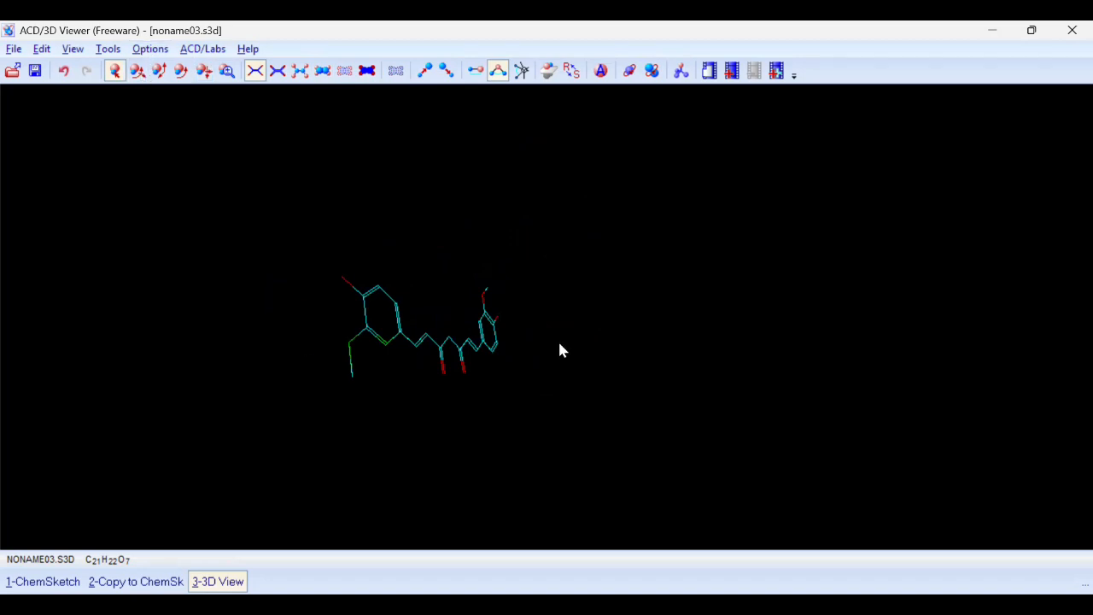
left_click(572, 71)
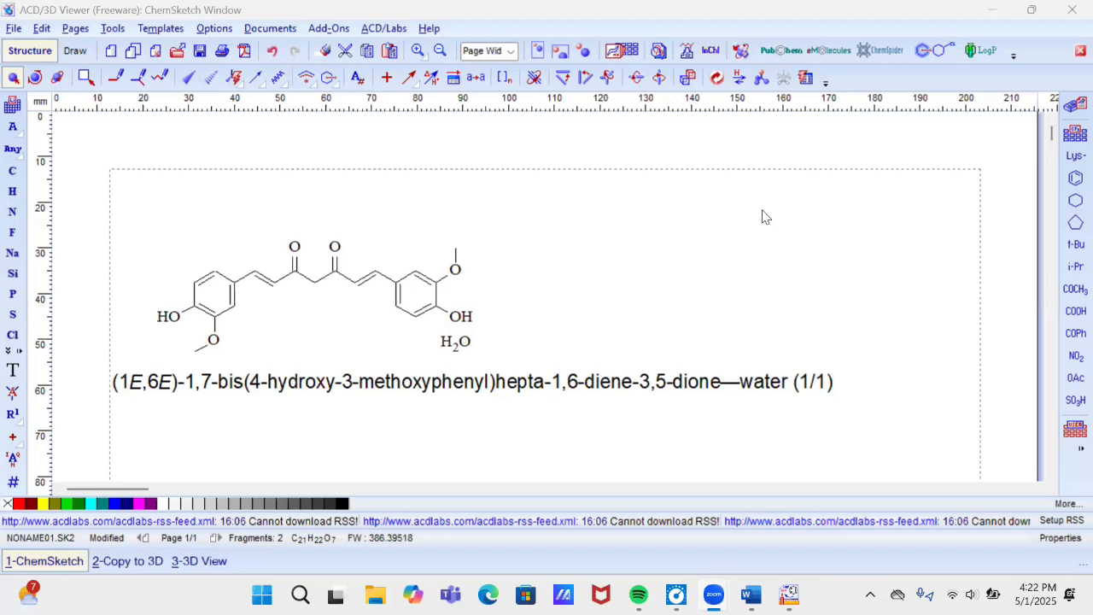
Switch back to the ChemSketch drawing and colour the left ring's hydroxyl group and methoxy oxygen red.
left_click(994, 303)
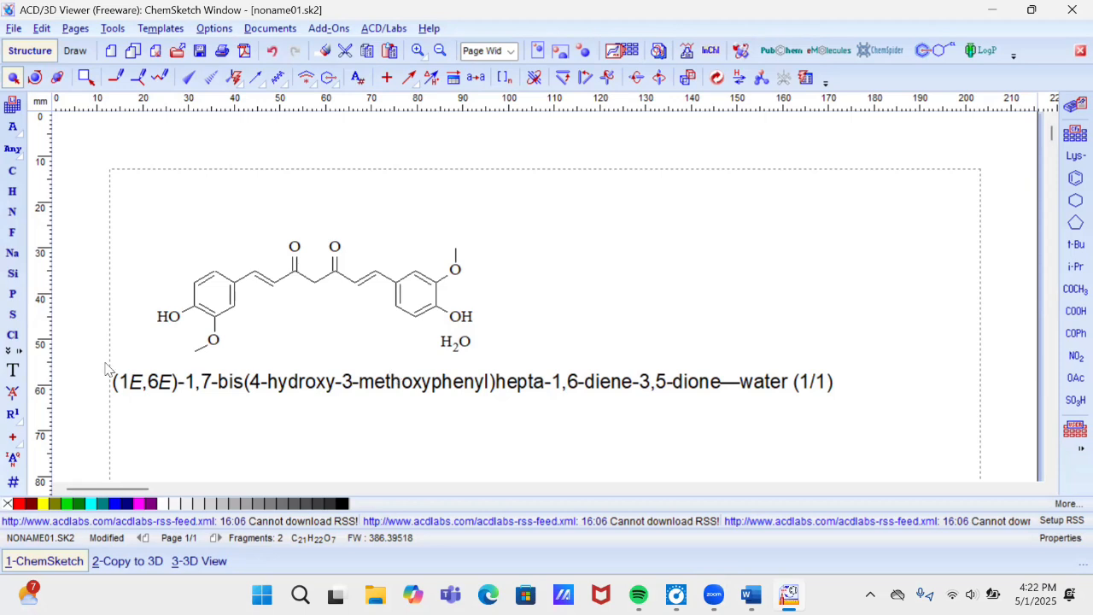
left_click(171, 320)
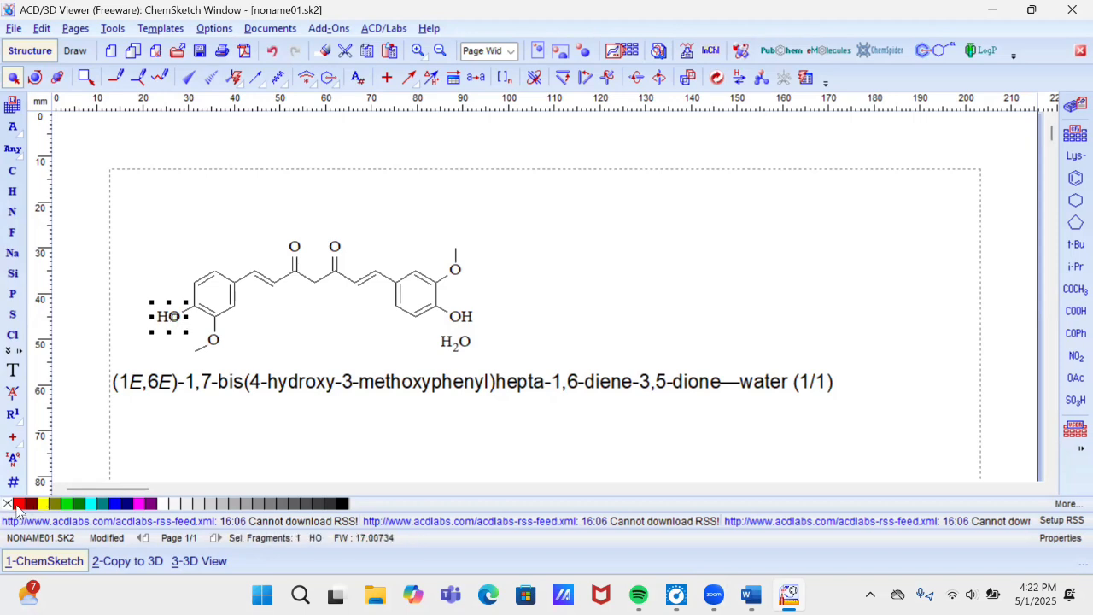
left_click(18, 504)
left_click(214, 341)
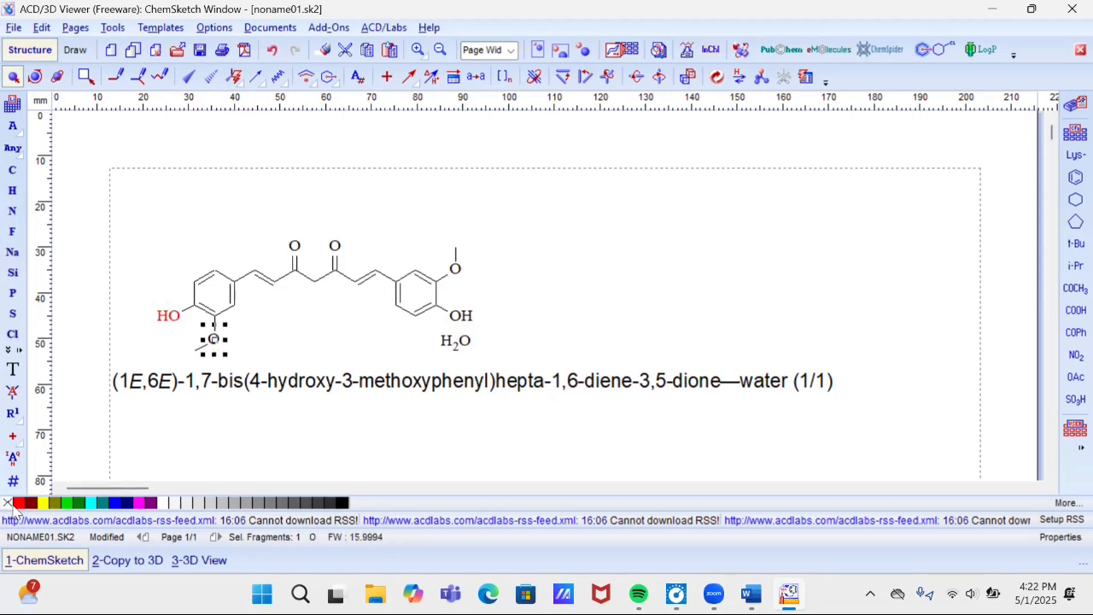
left_click(19, 504)
Colour the two carbonyl oxygens of the central chain red.
left_click(294, 248)
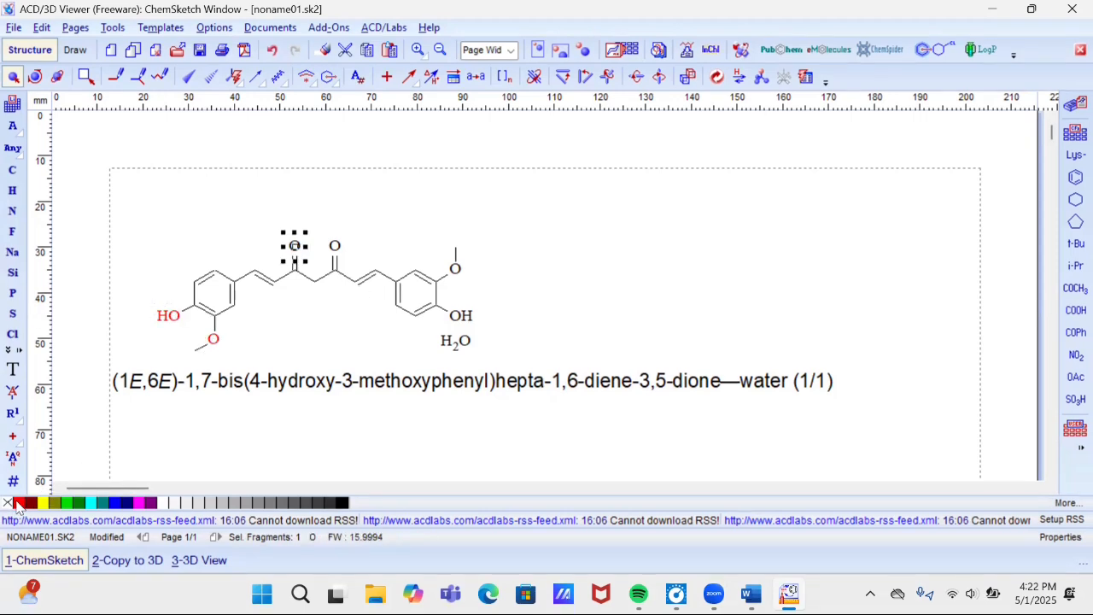
left_click(334, 247)
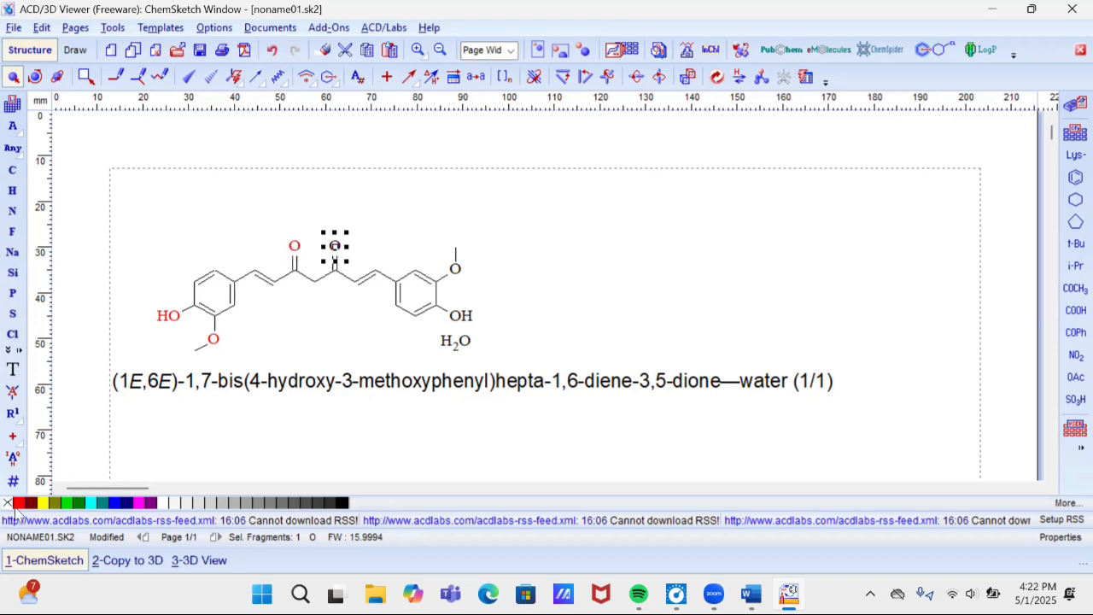
left_click(17, 504)
Colour the right ring's methoxy oxygen and hydroxyl group red.
left_click(455, 268)
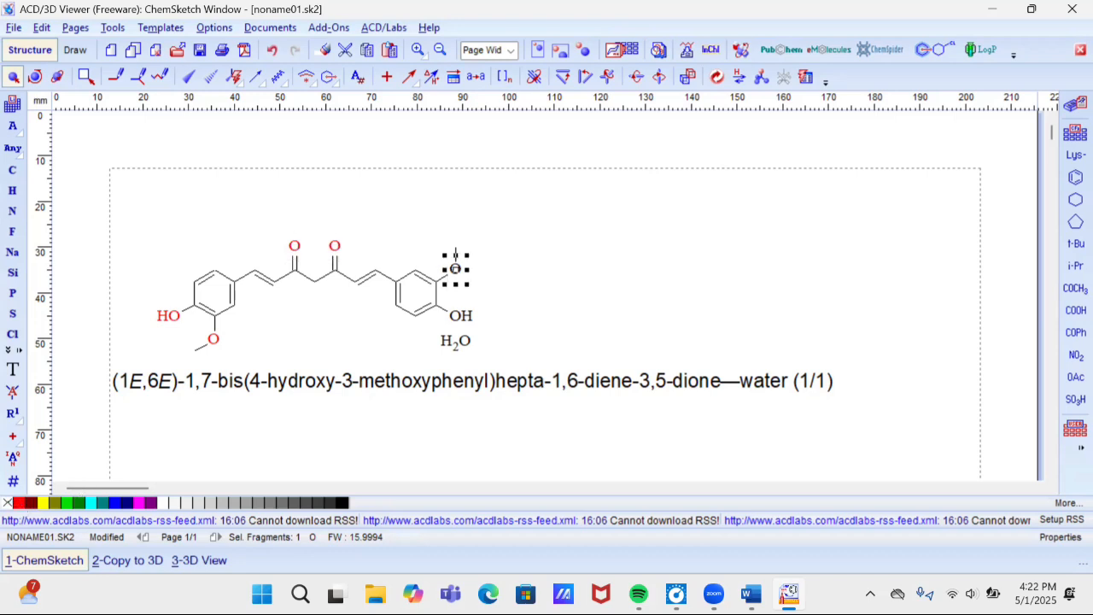
left_click(18, 504)
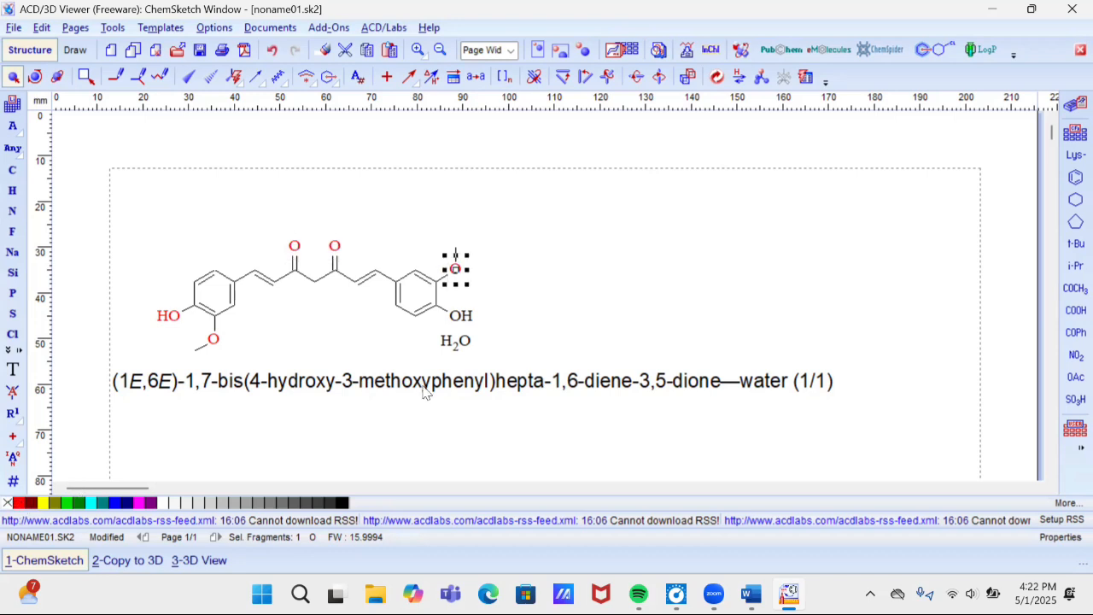
left_click(467, 316)
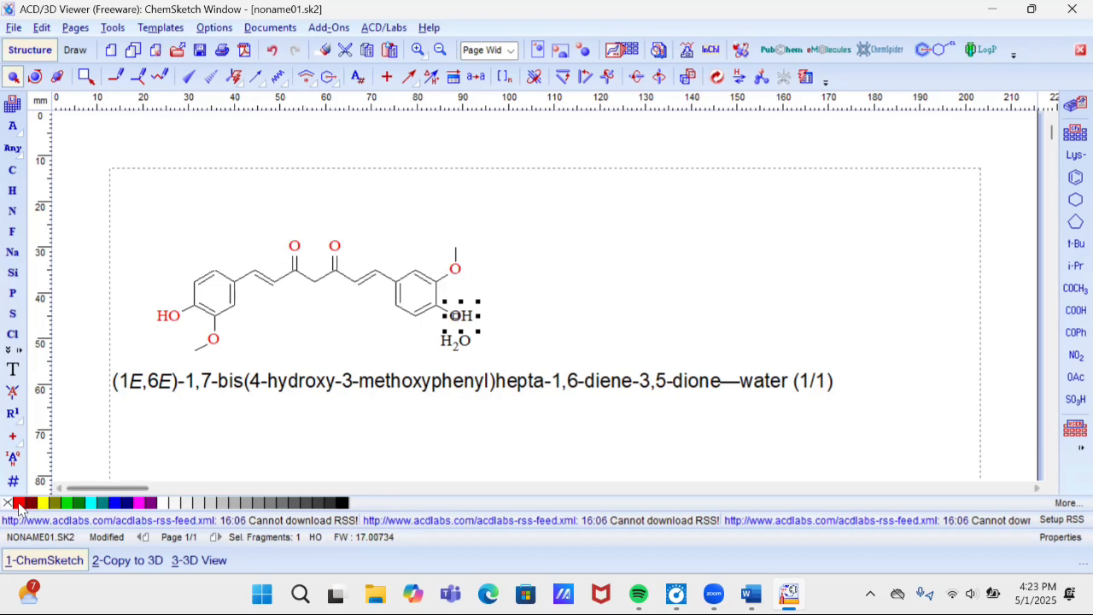
left_click(19, 504)
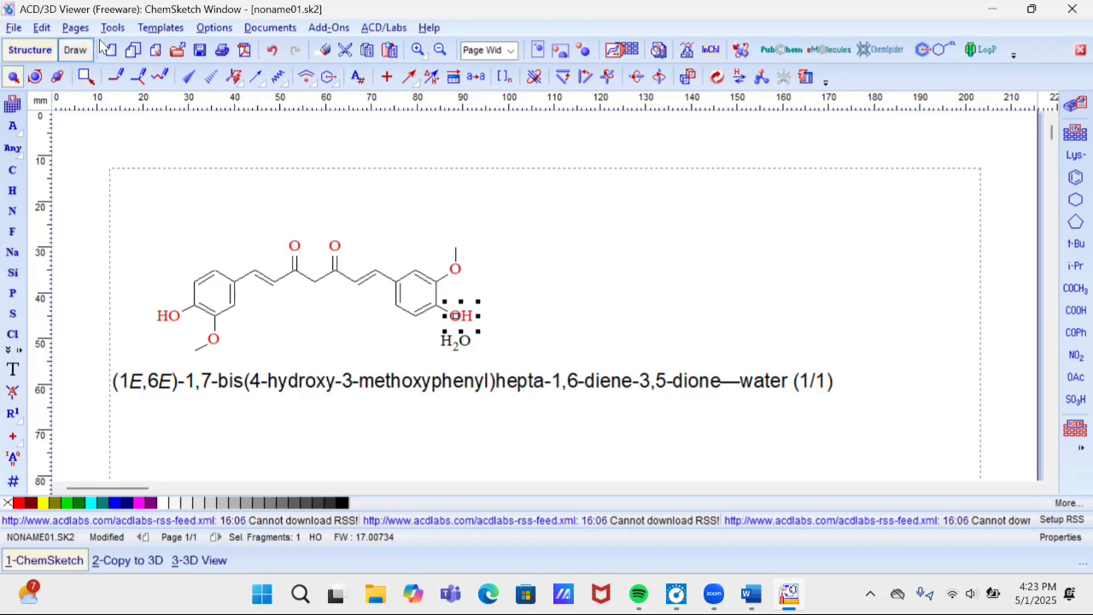
Delete the water molecule beside the structure and replace the right ring's hydroxyl group with a two-carbon ethyl chain.
left_click(476, 347)
key("Delete")
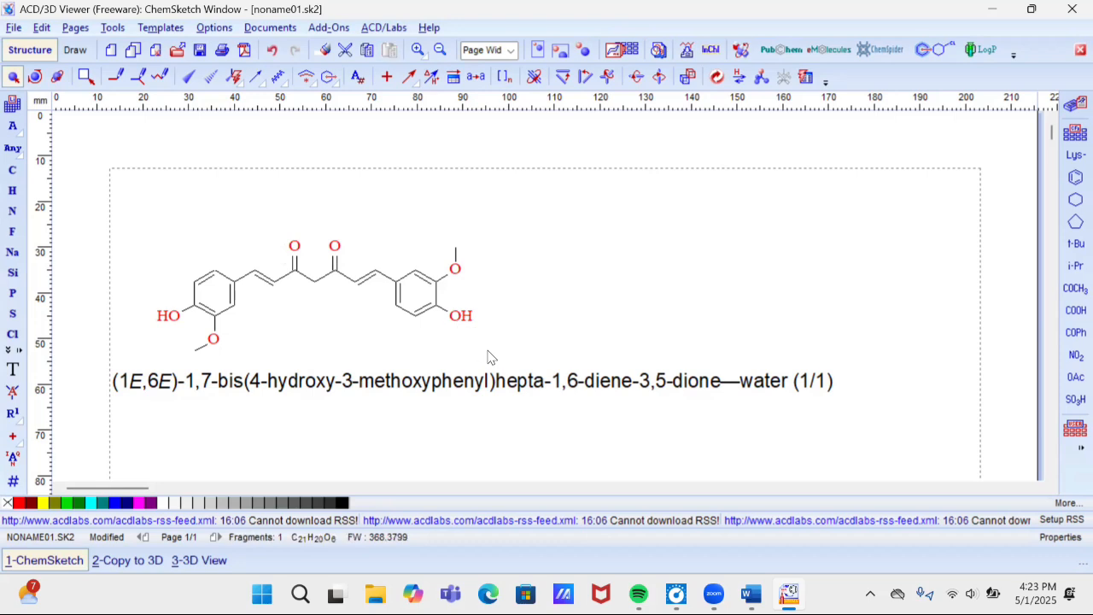
left_click(115, 77)
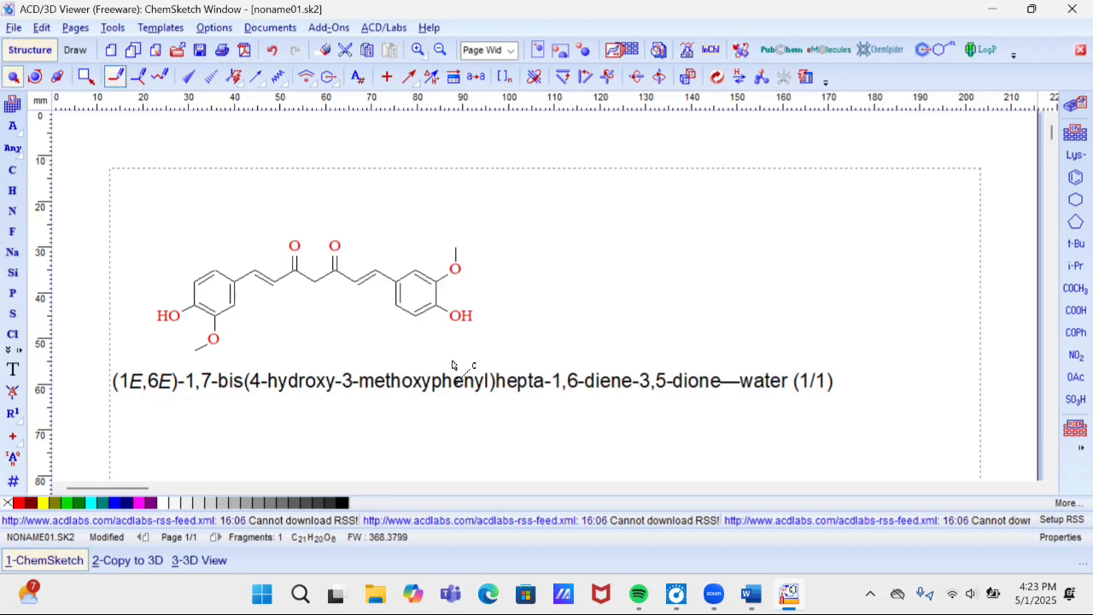
left_click(458, 319)
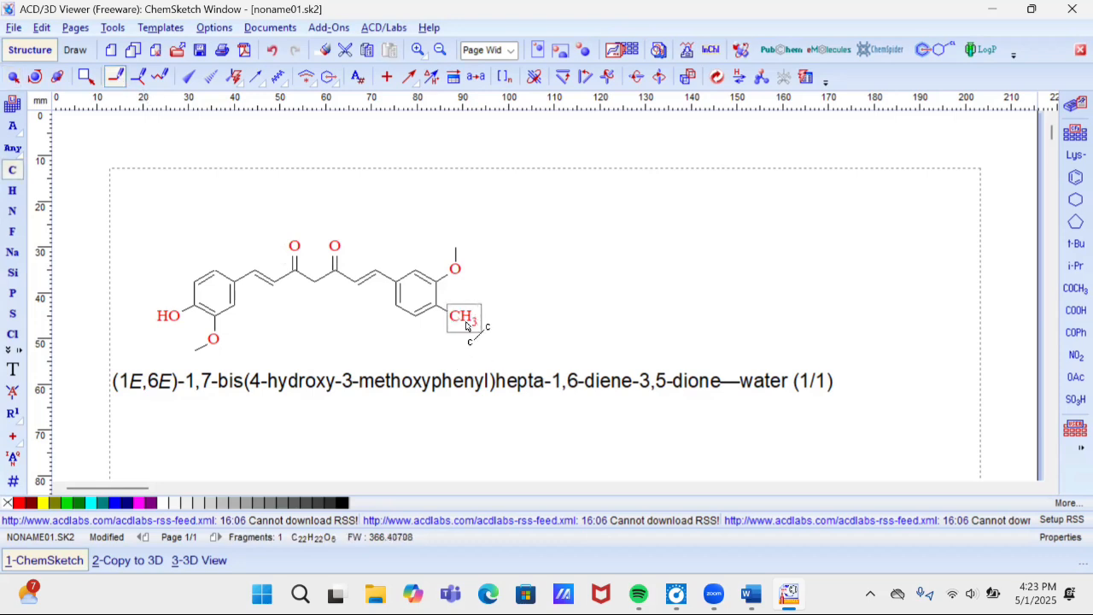
left_click(455, 318)
Relabel the inner carbon of the right ring's ethyl group as O to form a methoxy group.
left_click(10, 391)
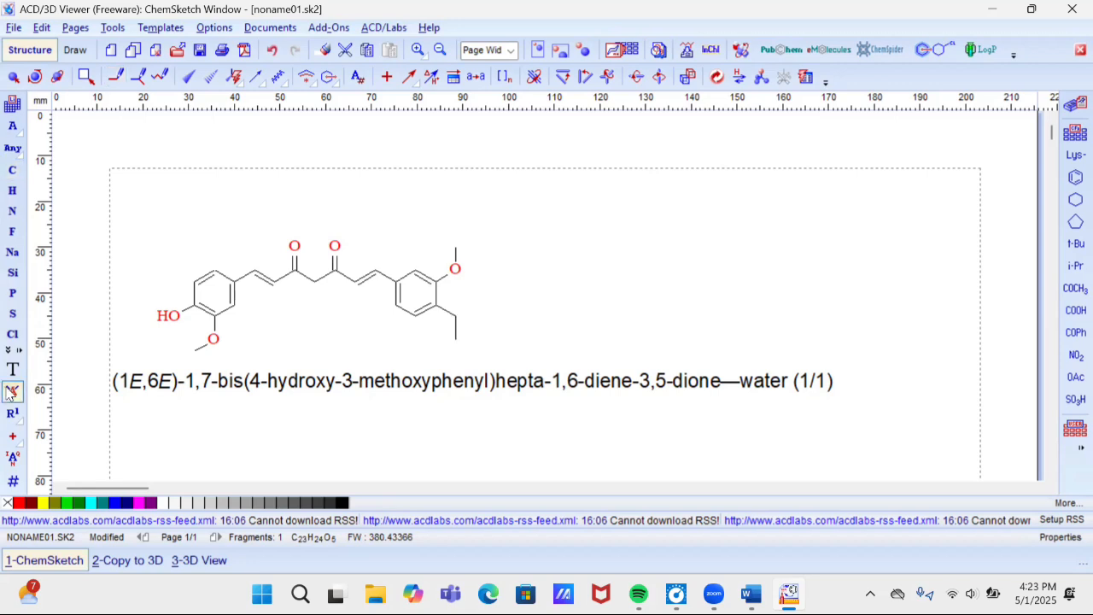
left_click(459, 333)
type("O")
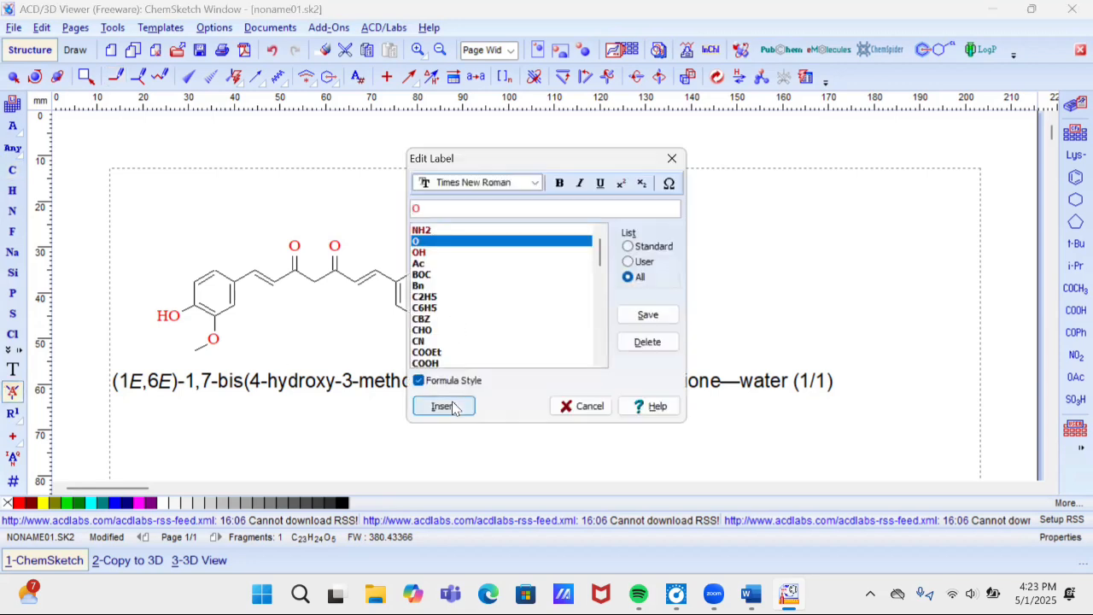
left_click(453, 405)
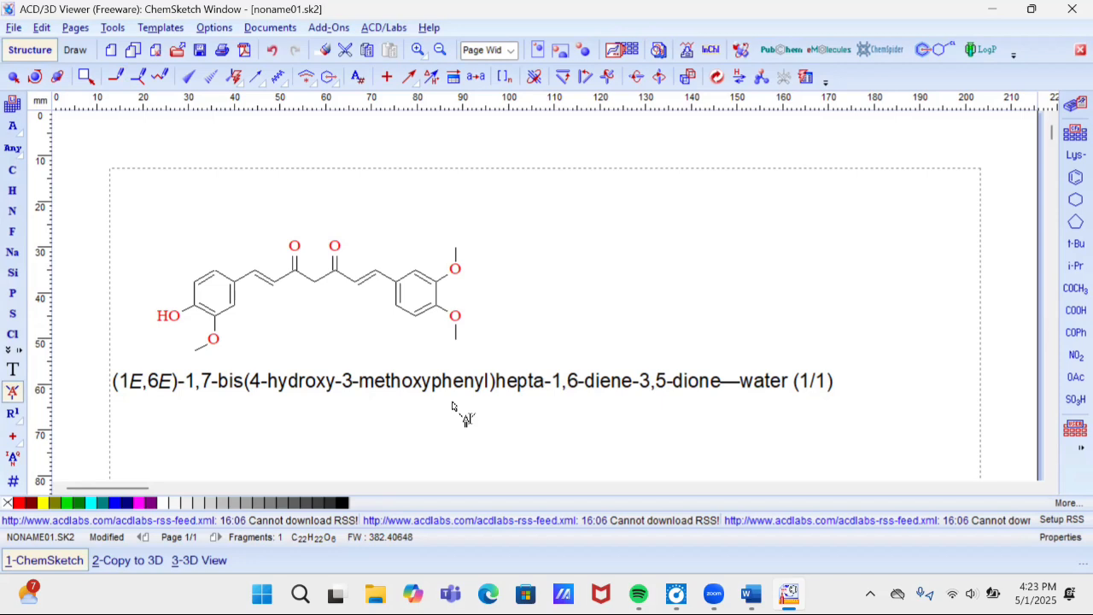
Export the drawing as an Adobe Acrobat PDF named noname01 in the KOMPUTASI KIMIA folder.
left_click(244, 53)
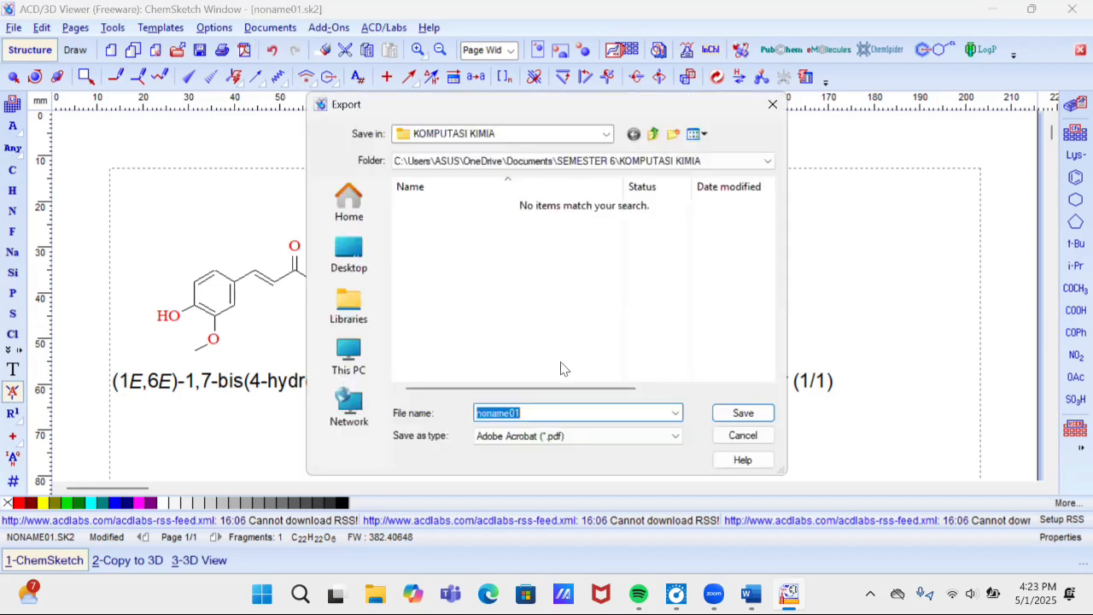
left_click(743, 413)
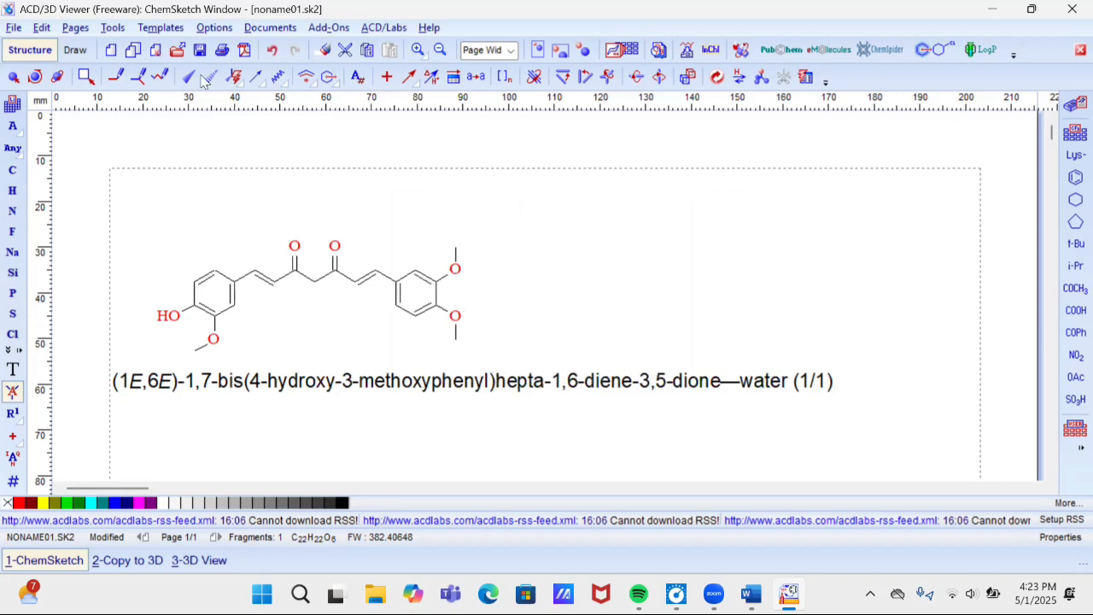
Select the whole molecular structure without its name text and copy it to the clipboard.
left_click(13, 76)
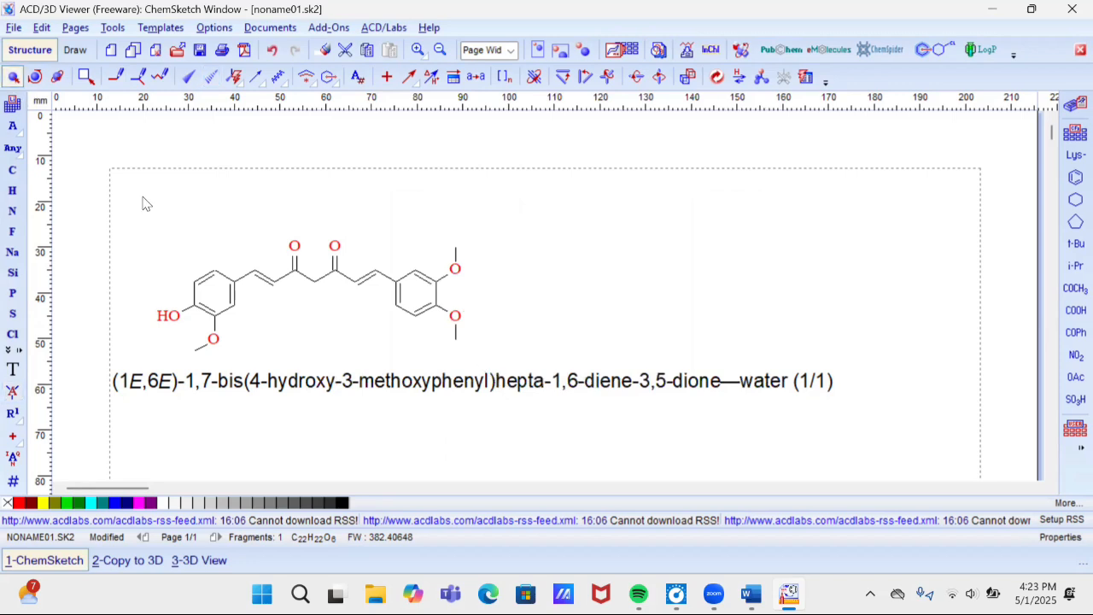
left_click_drag(138, 200, 517, 368)
left_click_drag(140, 196, 517, 374)
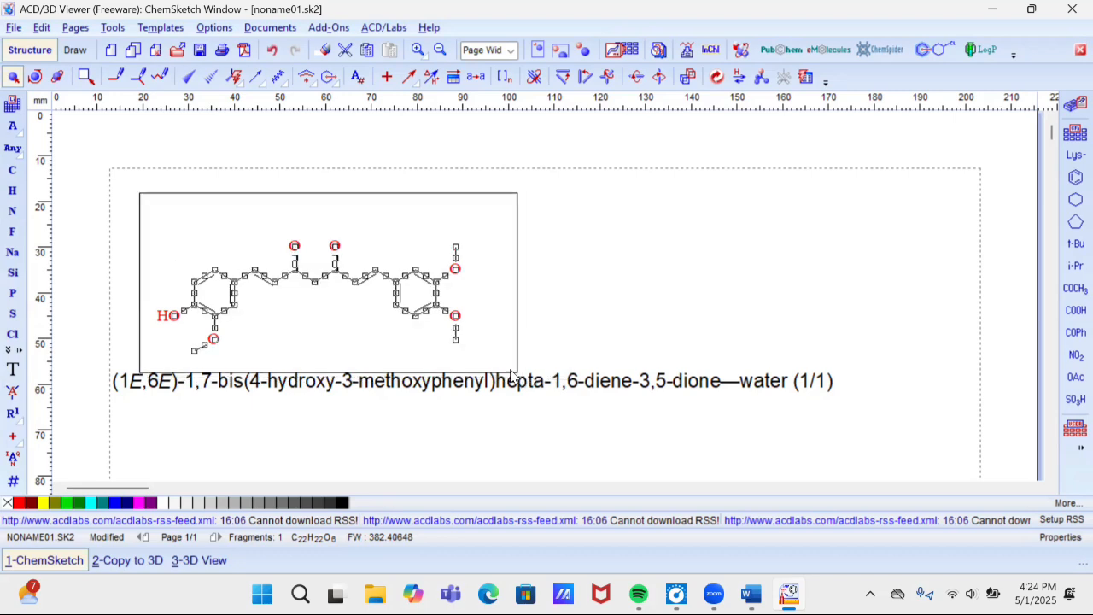
left_click(516, 376)
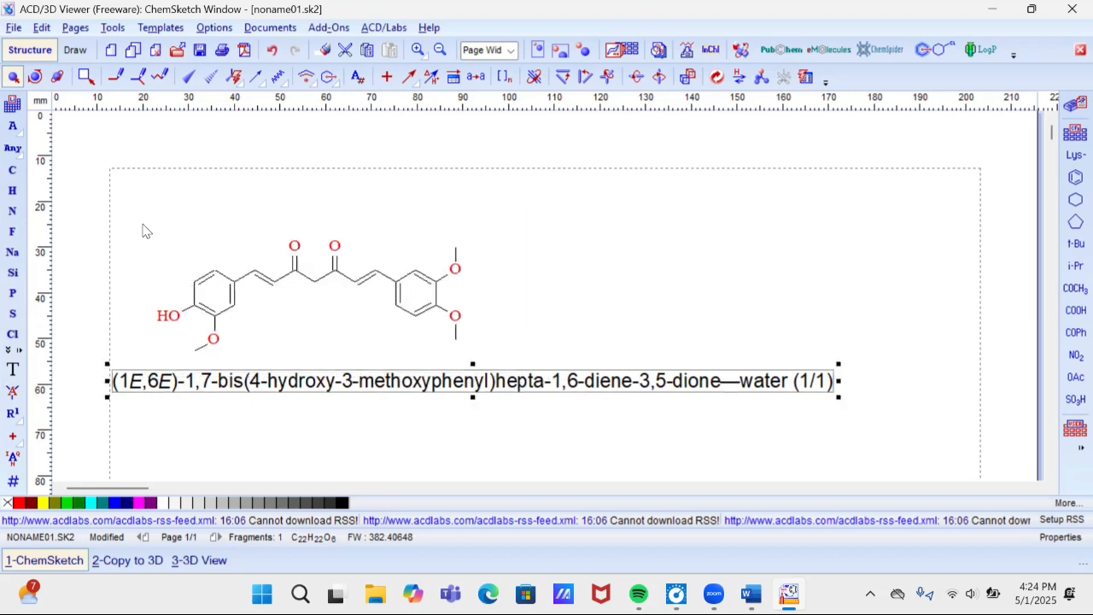
left_click(541, 367)
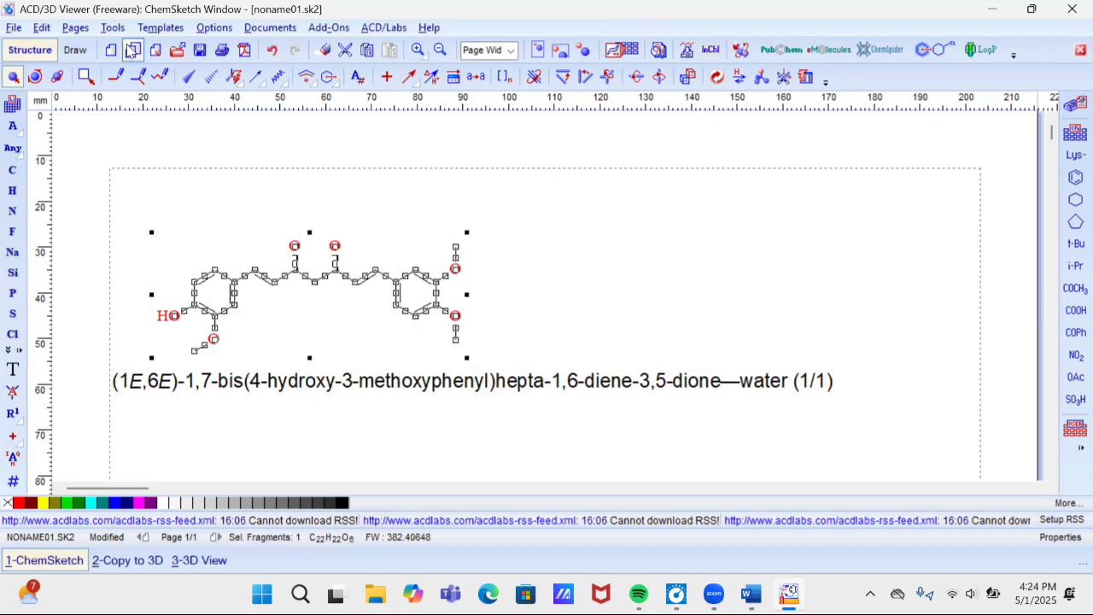
left_click(365, 51)
Switch to the Word document, paste the structure below the GAMBAR SENYAWA KURKUMIN heading, and return to ChemSketch.
mouse_move(750, 593)
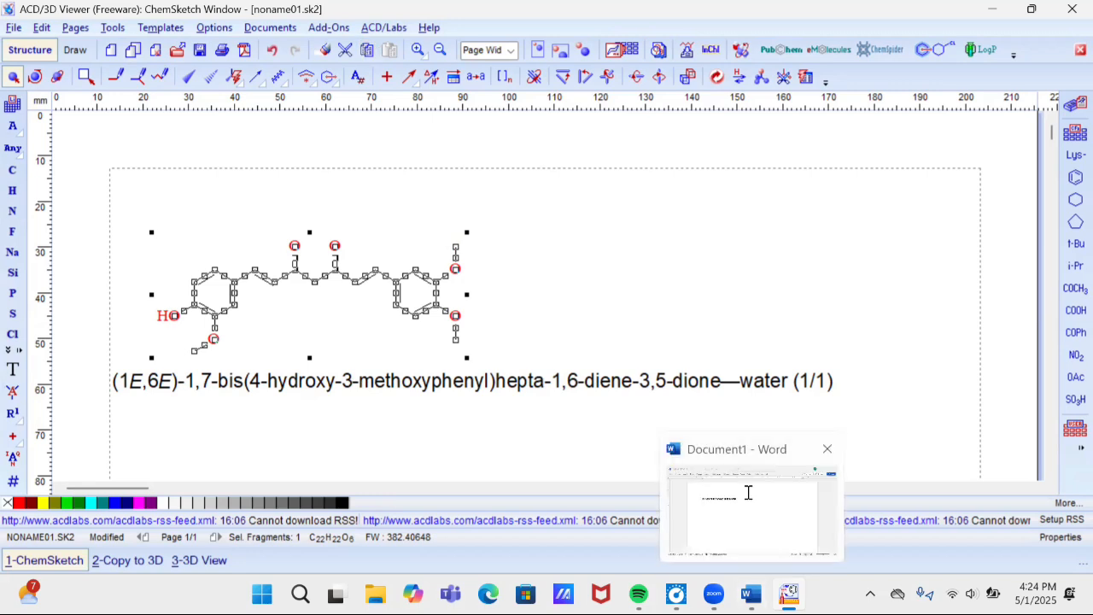
left_click(748, 493)
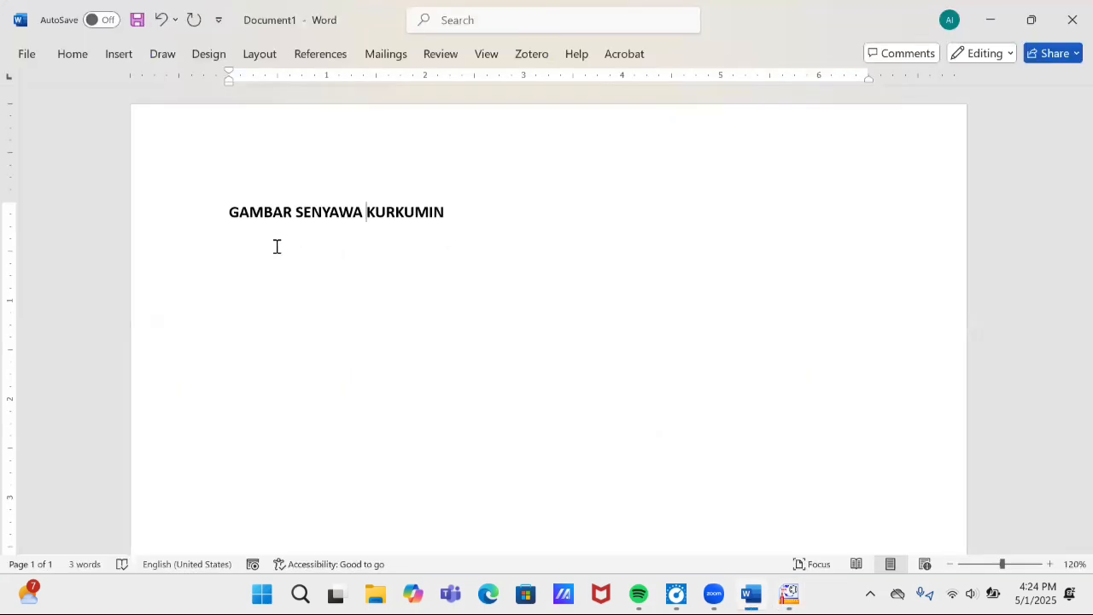
key("ctrl+v")
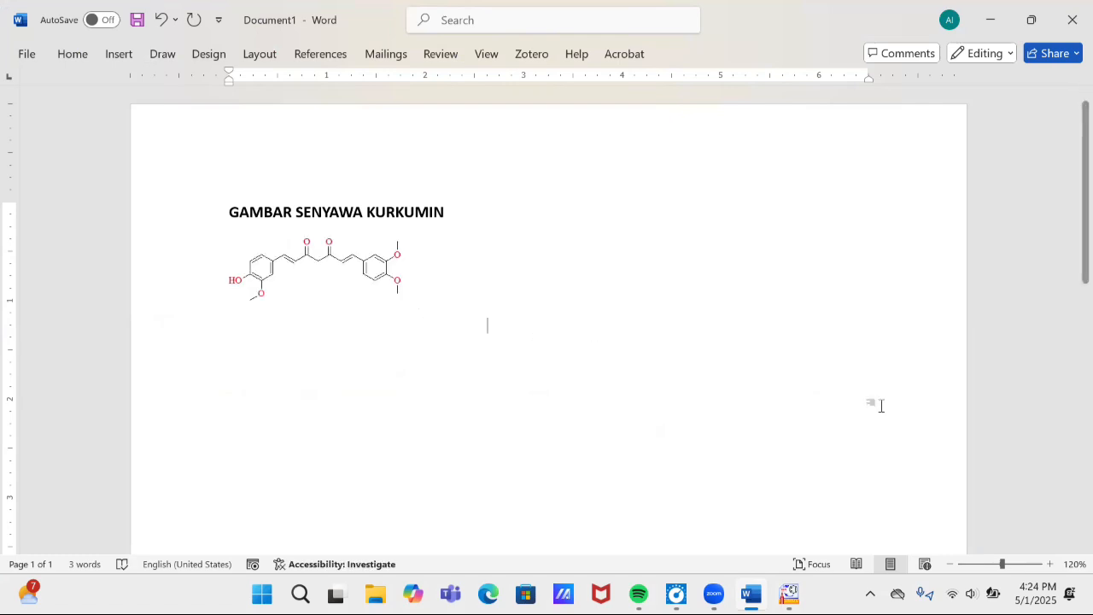
left_click(789, 594)
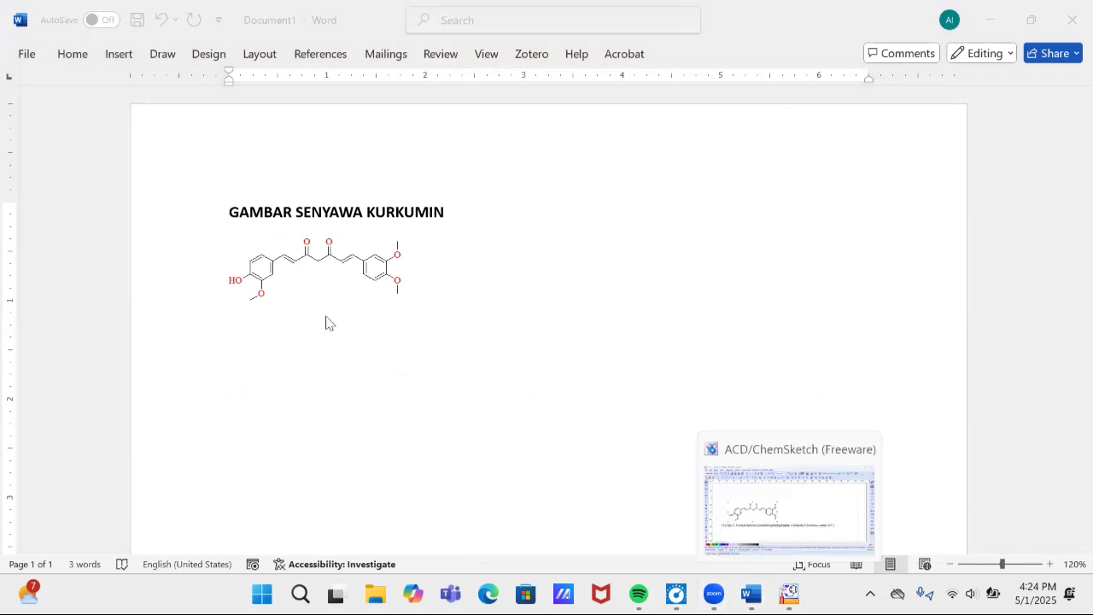